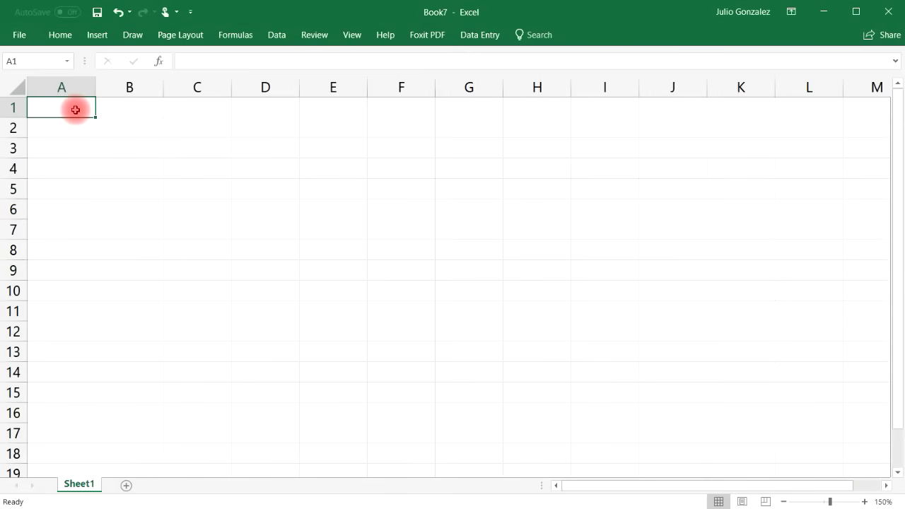
Enter John, Sarah, Megan, Kelly and Christine in cells A1 through A5.
{"action": "type", "text": "John"}
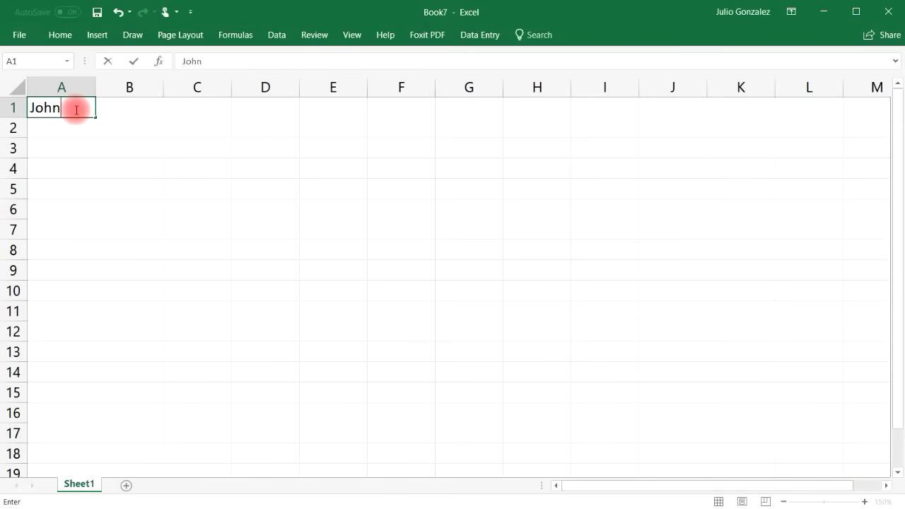
{"action": "key", "text": "Return"}
{"action": "type", "text": "S"}
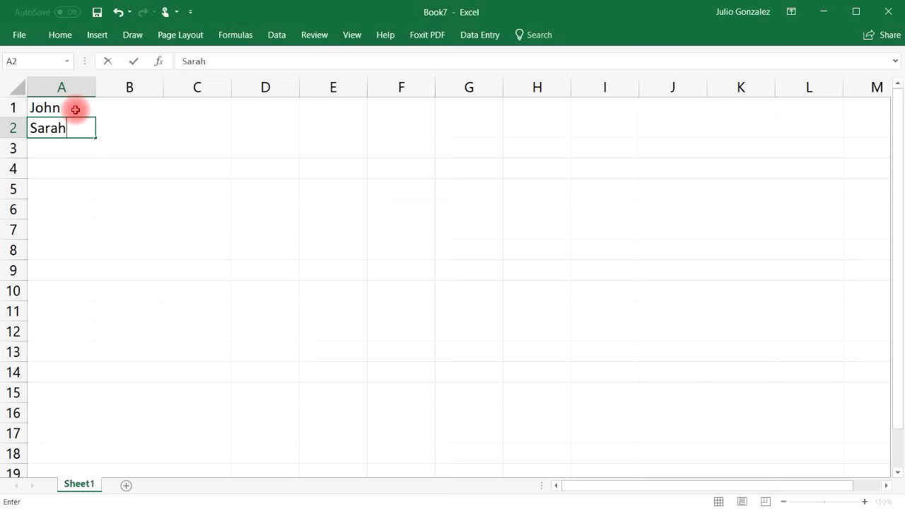
{"action": "type", "text": "arah"}
{"action": "key", "text": "Return"}
{"action": "type", "text": "Megan"}
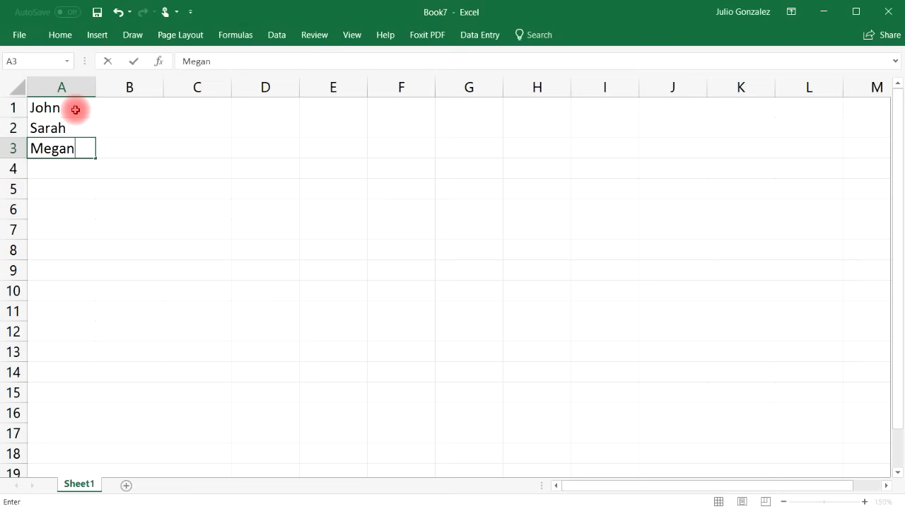
{"action": "key", "text": "Return"}
{"action": "type", "text": "Kelly"}
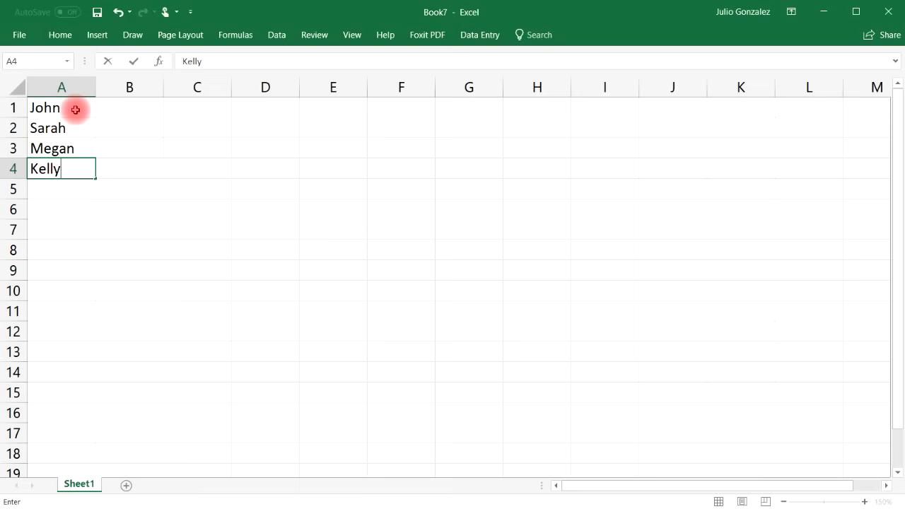
{"action": "key", "text": "Return"}
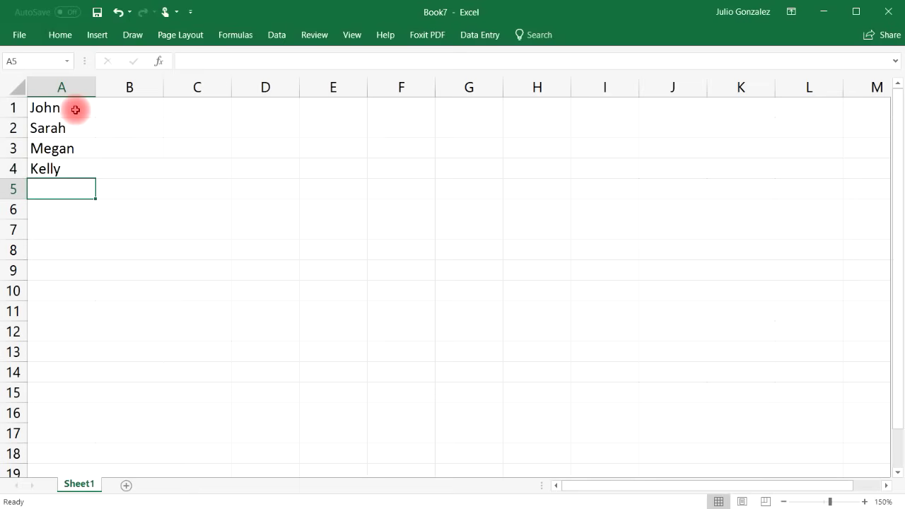
{"action": "type", "text": "Christine"}
{"action": "key", "text": "Return"}
Enter Jared, Lucy, Arnold, Tim and Jackie in cells A6 through A10.
{"action": "type", "text": "Jared"}
{"action": "key", "text": "Return"}
{"action": "type", "text": "L"}
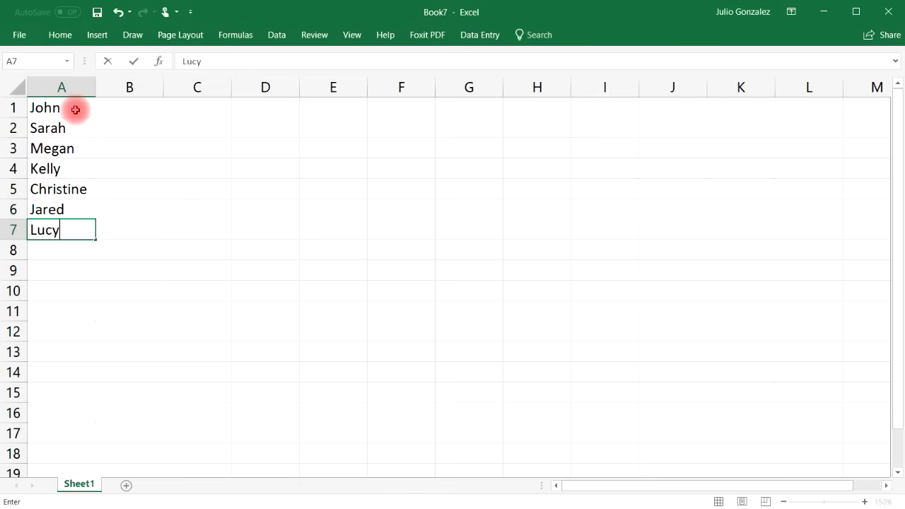
{"action": "type", "text": "ucy"}
{"action": "key", "text": "Return"}
{"action": "type", "text": "Arnold"}
{"action": "key", "text": "Return"}
{"action": "type", "text": "Tim"}
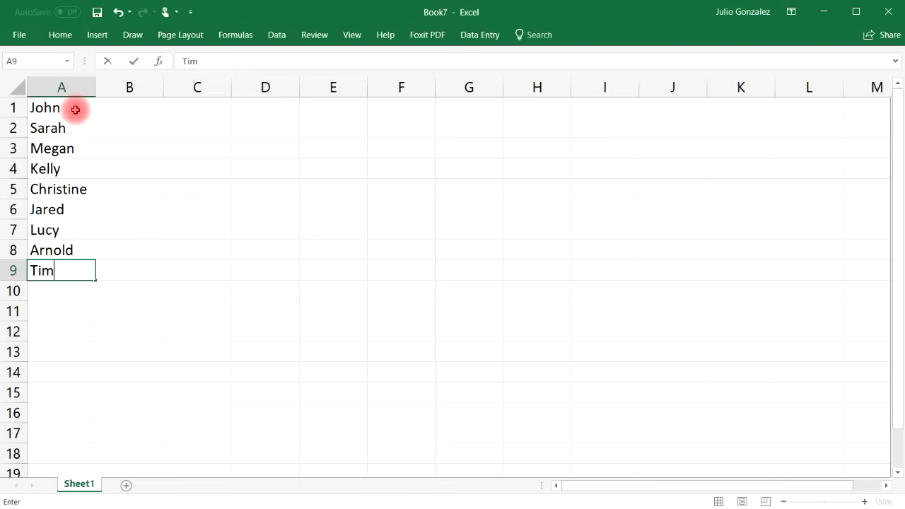
{"action": "key", "text": "Return"}
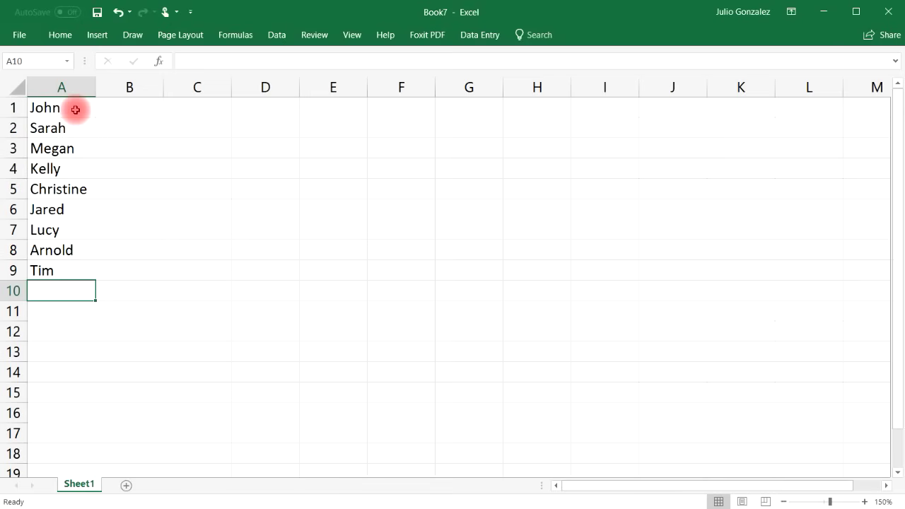
{"action": "type", "text": "Jackie"}
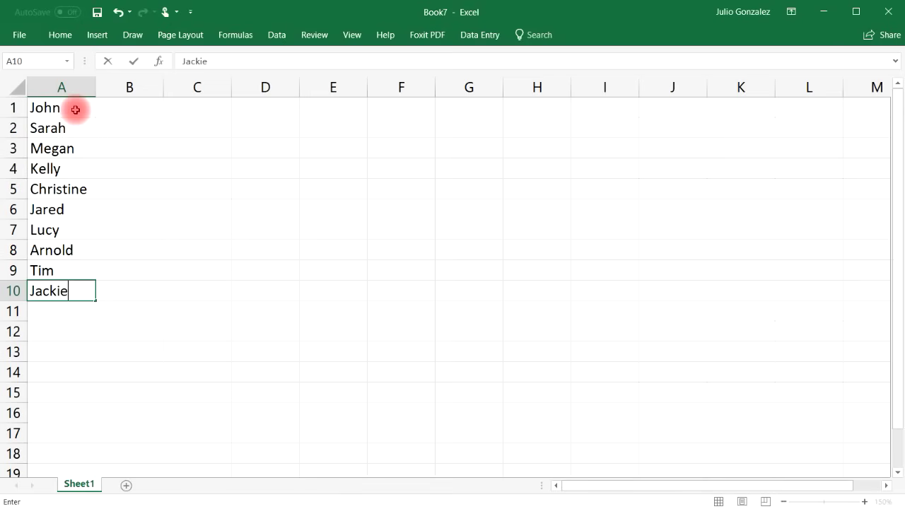
{"action": "key", "text": "Return"}
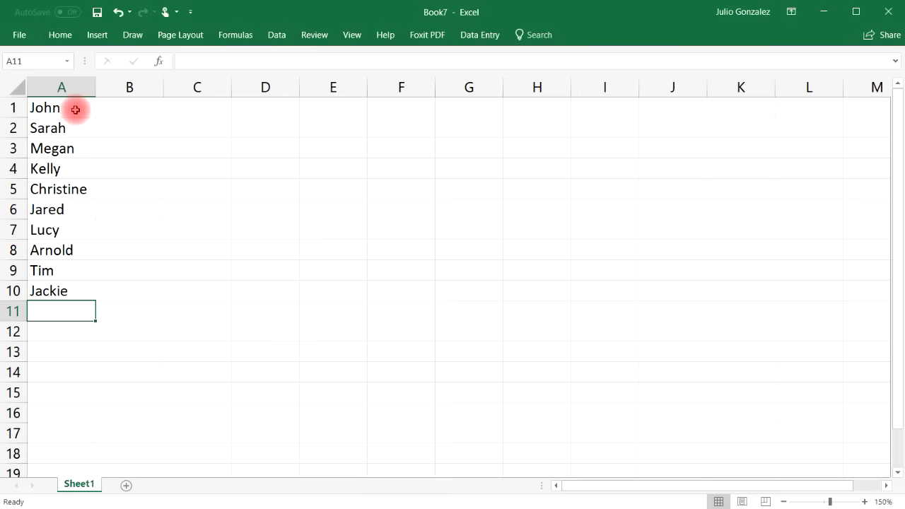
Sort the names in A1:A10 A to Z, then undo that sort.
{"action": "left_click_drag", "start_coordinate": [75, 109], "coordinate": [83, 289]}
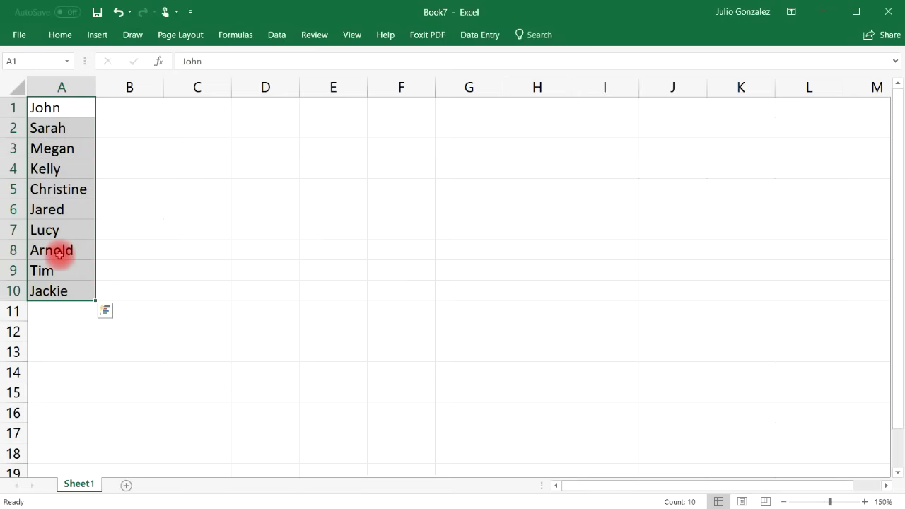
{"action": "right_click", "coordinate": [62, 111]}
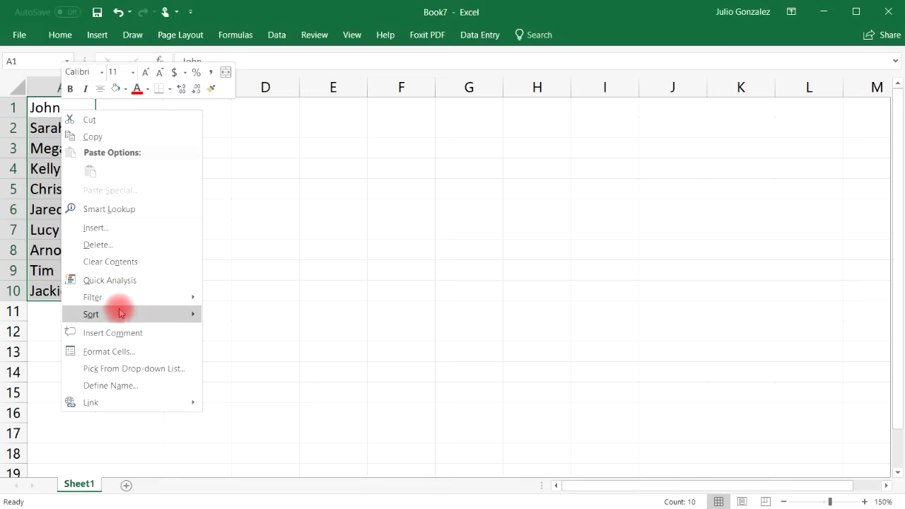
{"action": "mouse_move", "coordinate": [121, 314]}
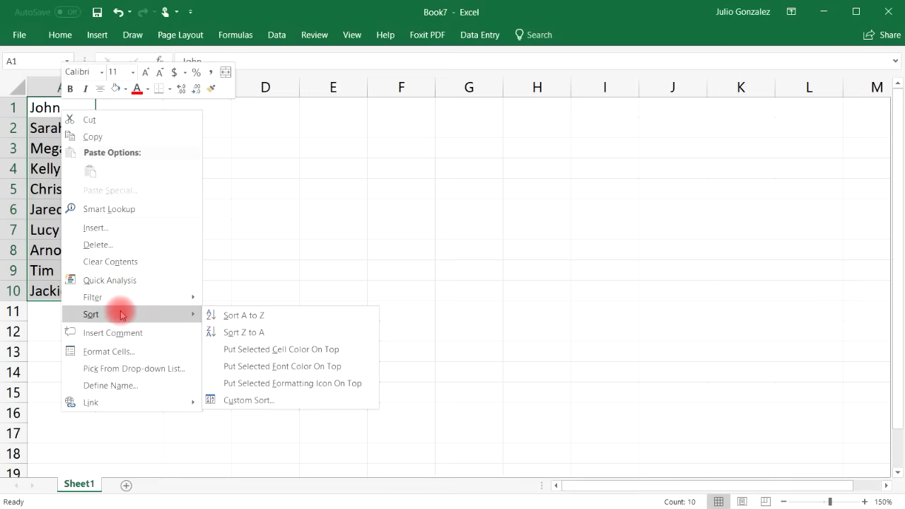
{"action": "left_click", "coordinate": [243, 313]}
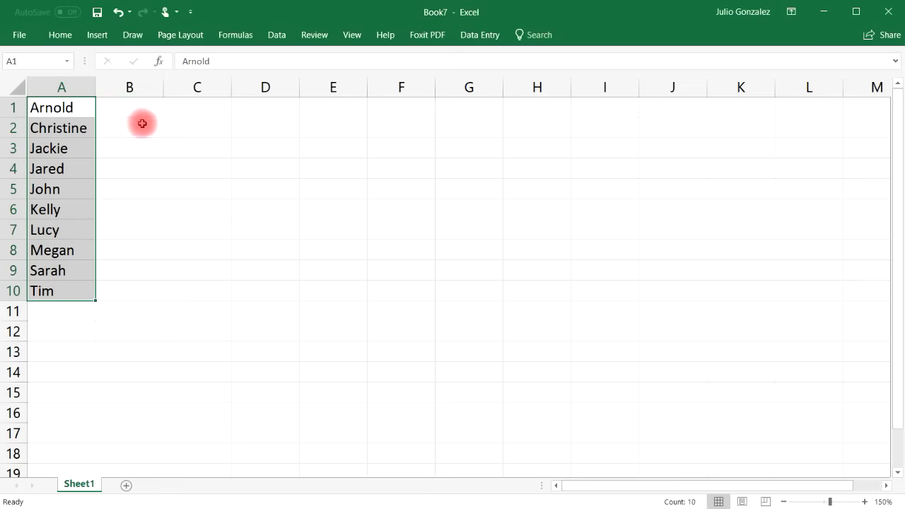
{"action": "left_click", "coordinate": [118, 13]}
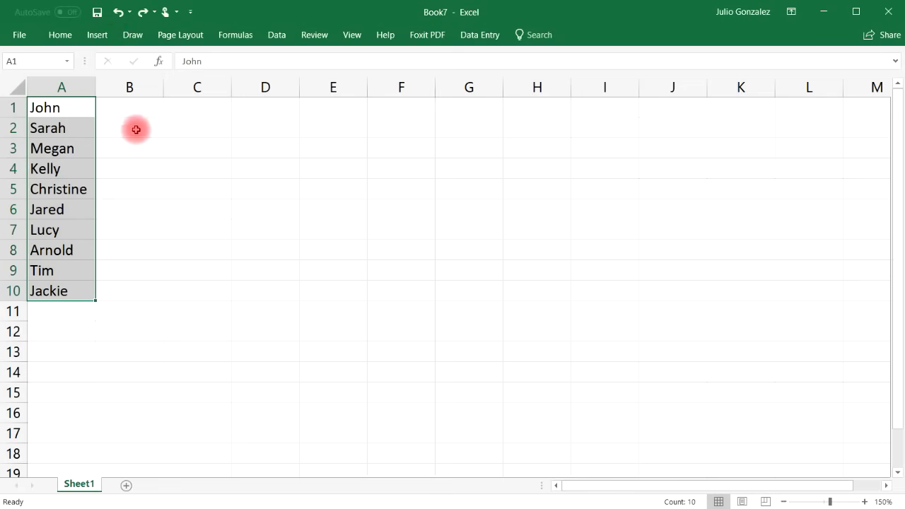
Sort the names Z to A so Tim comes first and Arnold last.
{"action": "right_click", "coordinate": [65, 107]}
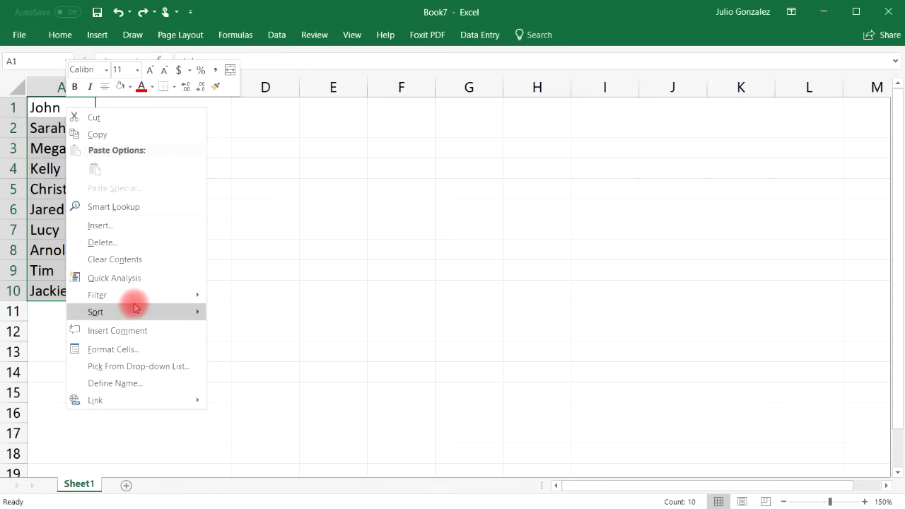
{"action": "mouse_move", "coordinate": [132, 309]}
{"action": "left_click", "coordinate": [254, 332]}
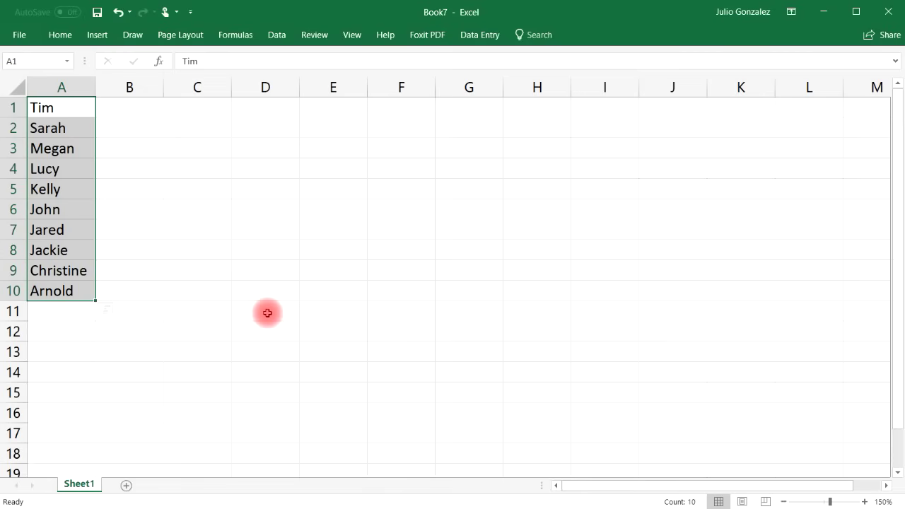
Enter 14, 25, 7, 86 and 34 in cells C1 through C5.
{"action": "left_click", "coordinate": [208, 109]}
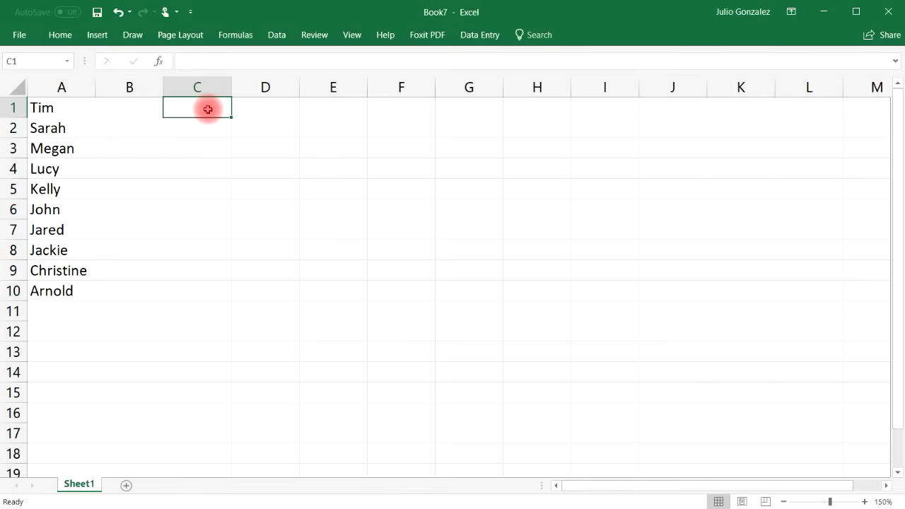
{"action": "type", "text": "14"}
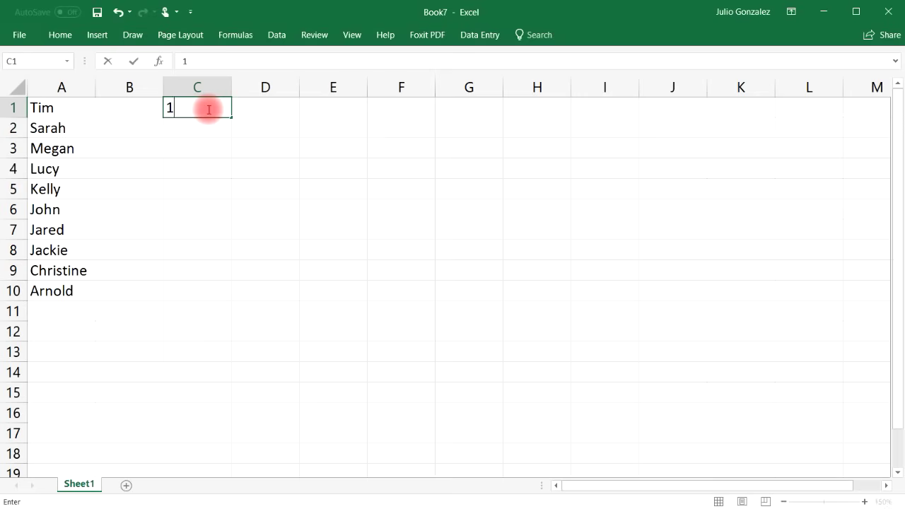
{"action": "left_click", "coordinate": [207, 128]}
{"action": "type", "text": "25"}
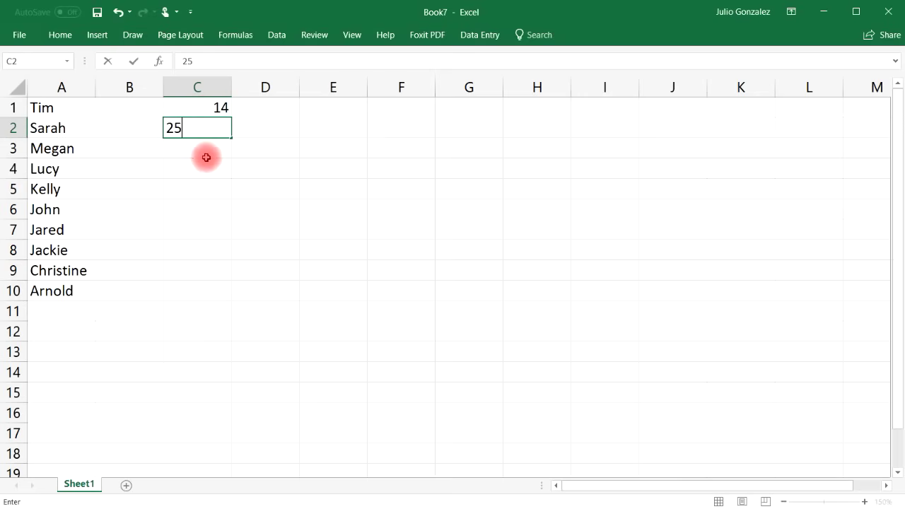
{"action": "left_click", "coordinate": [205, 147]}
{"action": "type", "text": "7"}
{"action": "left_click", "coordinate": [207, 165]}
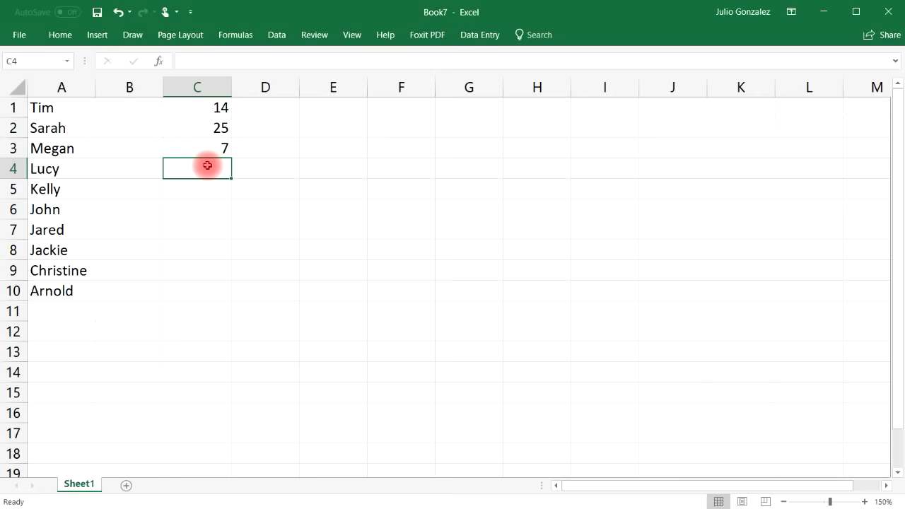
{"action": "type", "text": "86"}
{"action": "left_click", "coordinate": [211, 185]}
{"action": "type", "text": "34"}
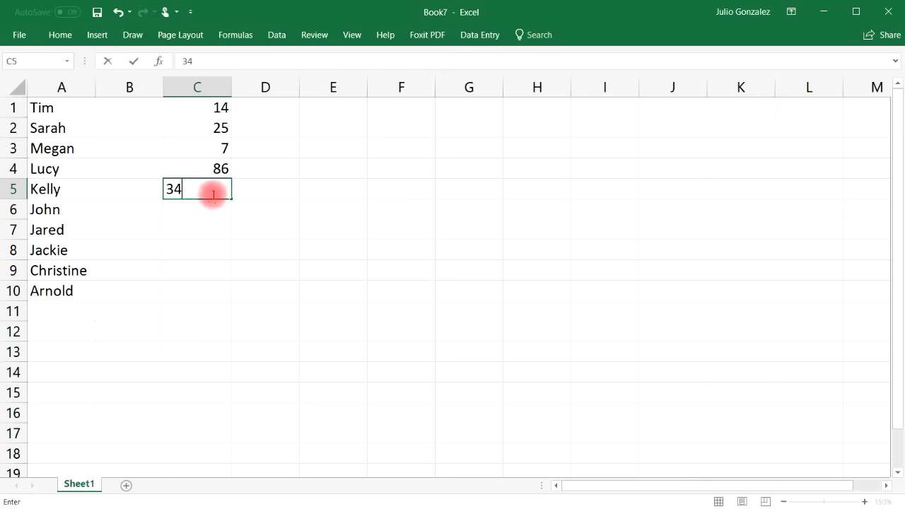
{"action": "left_click", "coordinate": [213, 206]}
Enter 63, 5, 29, 96 and 71 in cells C6 through C10.
{"action": "type", "text": "63"}
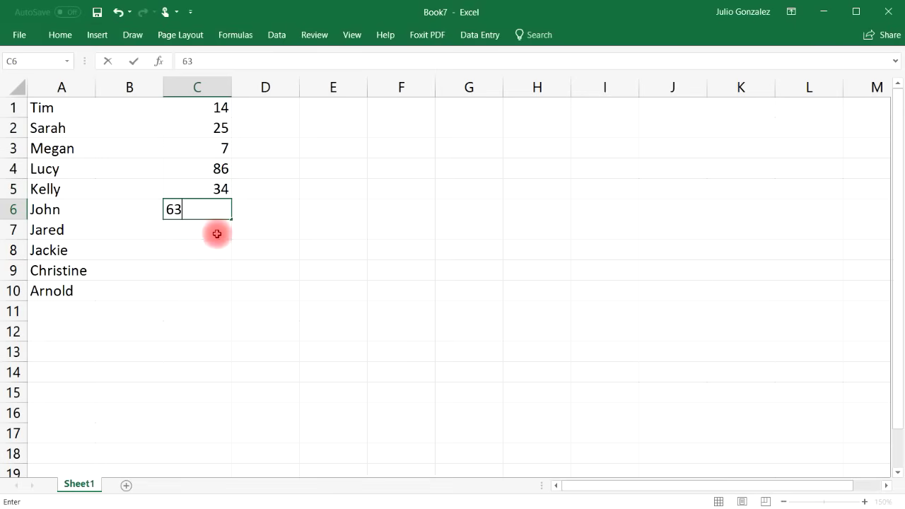
{"action": "left_click", "coordinate": [217, 233]}
{"action": "type", "text": "5"}
{"action": "left_click", "coordinate": [220, 250]}
{"action": "type", "text": "29"}
{"action": "left_click", "coordinate": [213, 269]}
{"action": "type", "text": "9"}
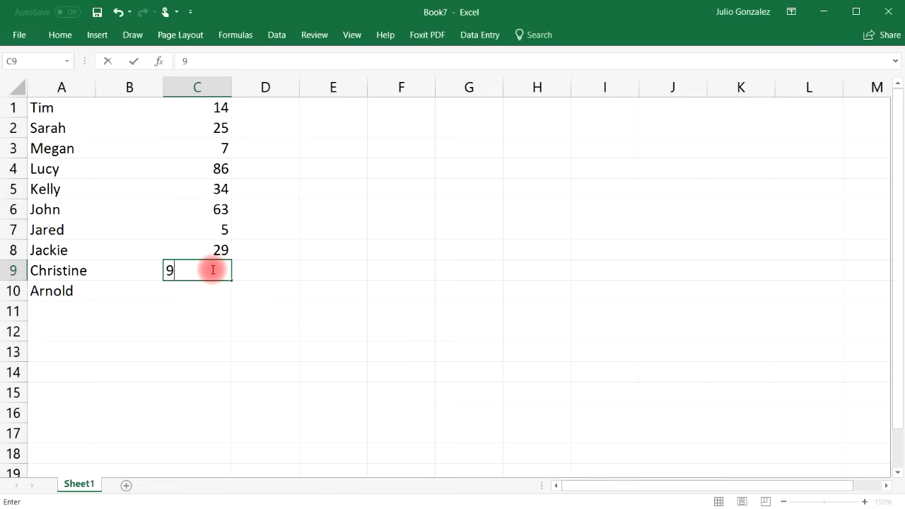
{"action": "type", "text": "6"}
{"action": "left_click", "coordinate": [212, 289]}
{"action": "type", "text": "71"}
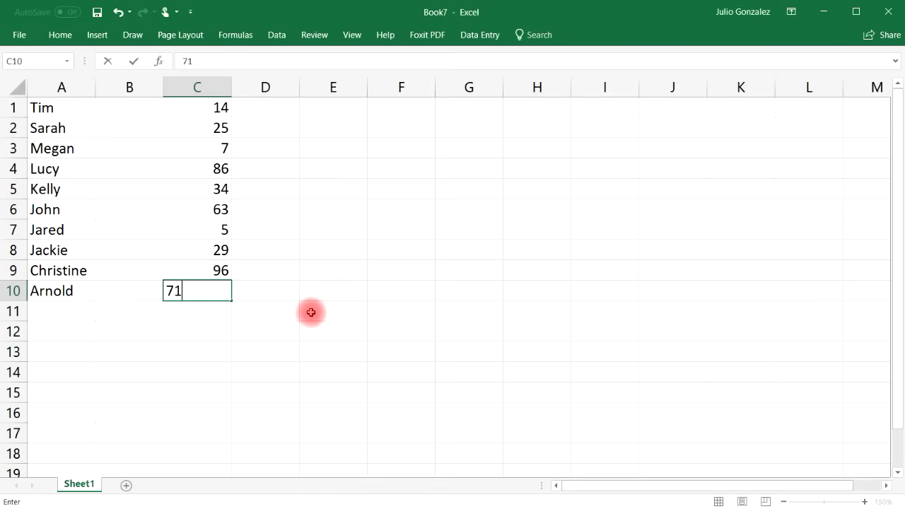
{"action": "key", "text": "Tab"}
Sort C1:C10 smallest to largest, then undo to restore the original order.
{"action": "left_click_drag", "start_coordinate": [221, 106], "coordinate": [217, 289]}
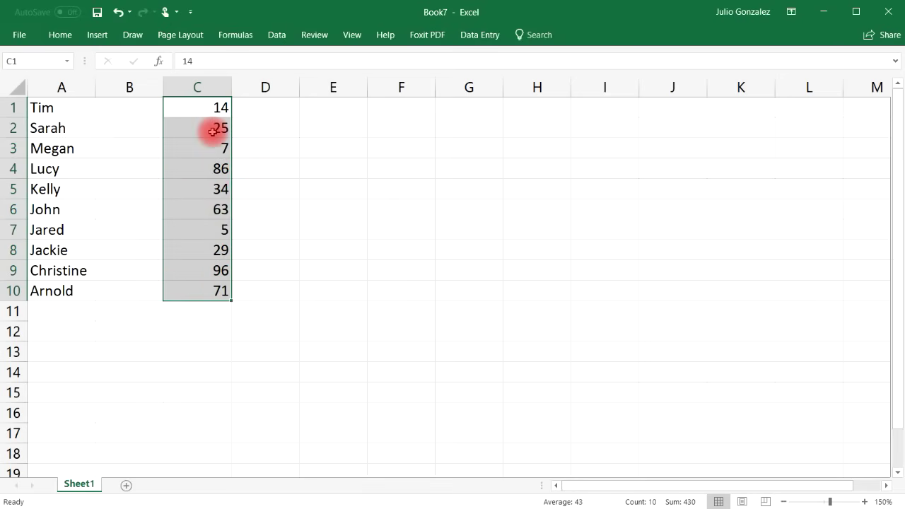
{"action": "right_click", "coordinate": [205, 111]}
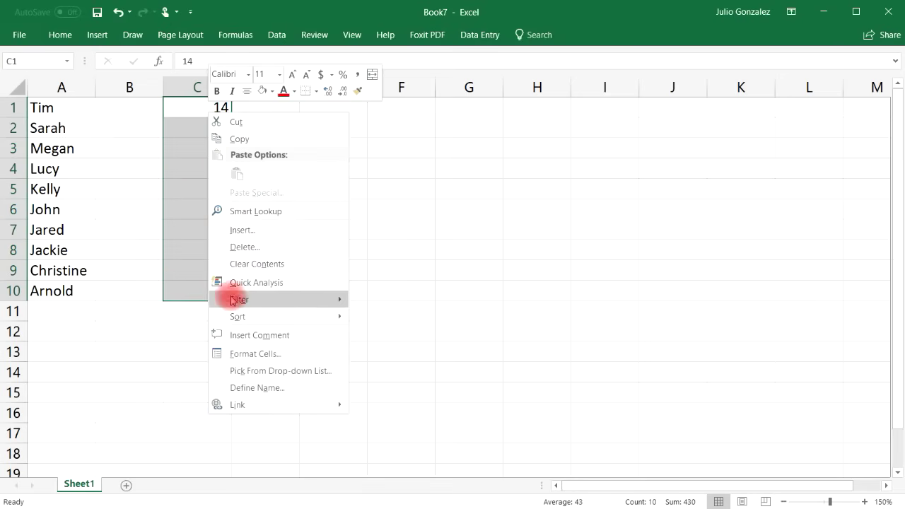
{"action": "mouse_move", "coordinate": [237, 317]}
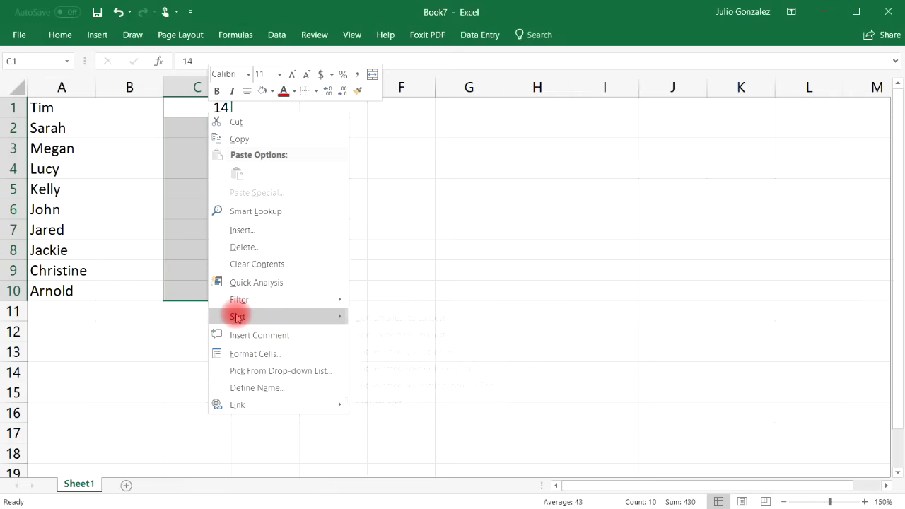
{"action": "left_click", "coordinate": [428, 318]}
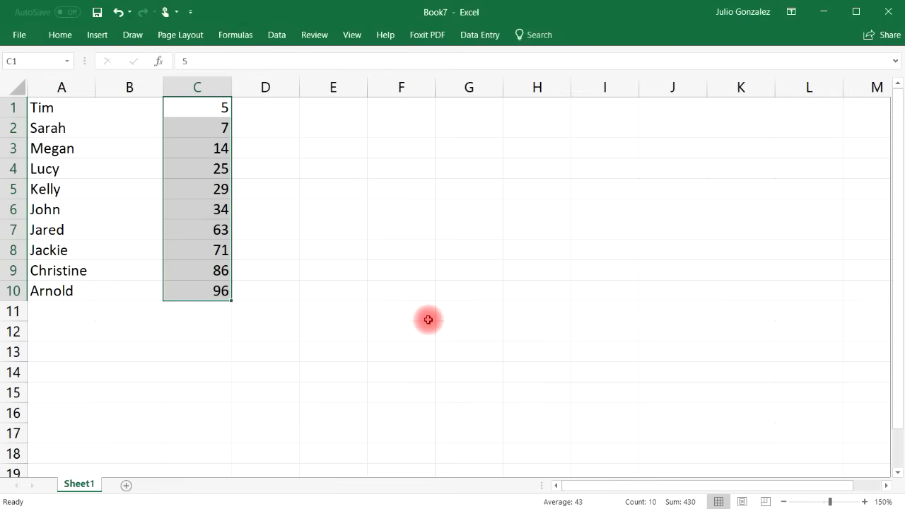
{"action": "left_click", "coordinate": [124, 13]}
Reselect C1:C10 and open the Data tab's Sort dialog, then cancel it.
{"action": "left_click", "coordinate": [289, 188]}
{"action": "left_click_drag", "start_coordinate": [212, 109], "coordinate": [228, 293]}
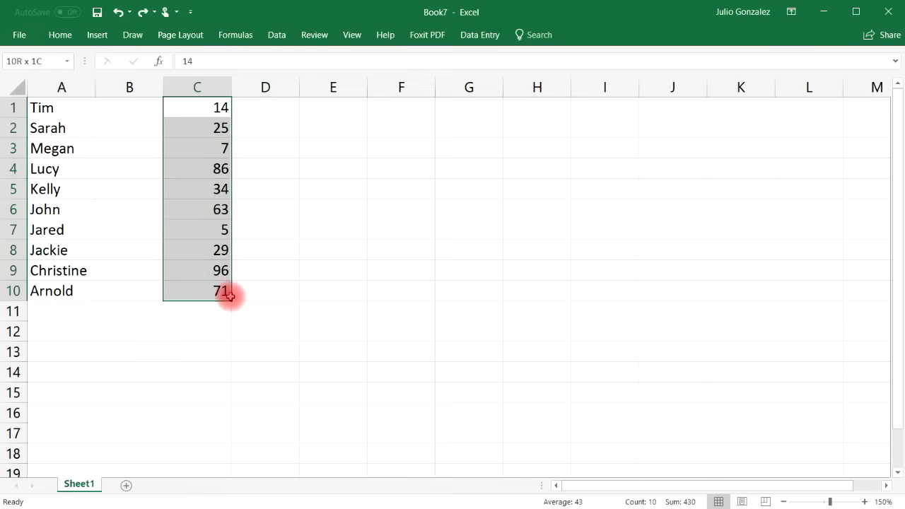
{"action": "left_click", "coordinate": [274, 36]}
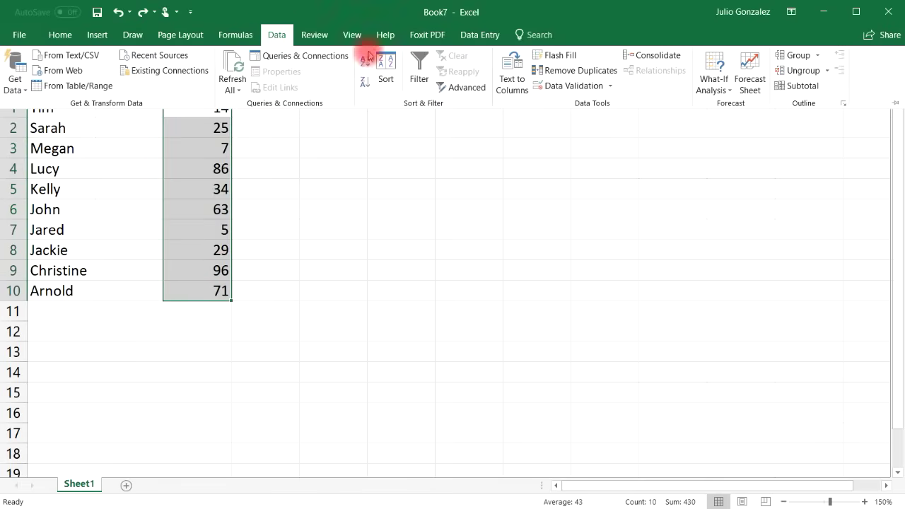
{"action": "left_click", "coordinate": [393, 66]}
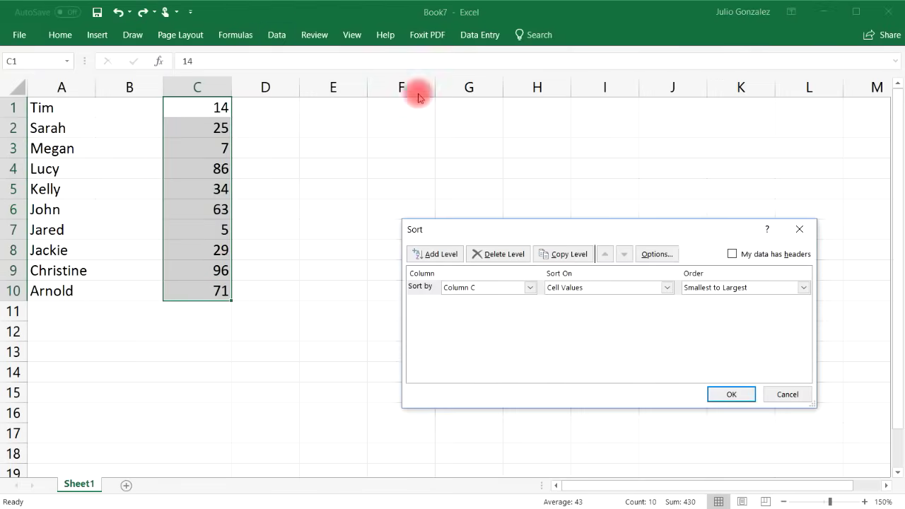
{"action": "left_click", "coordinate": [786, 395]}
Sort C1:C10 ascending with Data > Sort A to Z, giving 5 through 96.
{"action": "left_click", "coordinate": [275, 35]}
{"action": "left_click", "coordinate": [385, 66]}
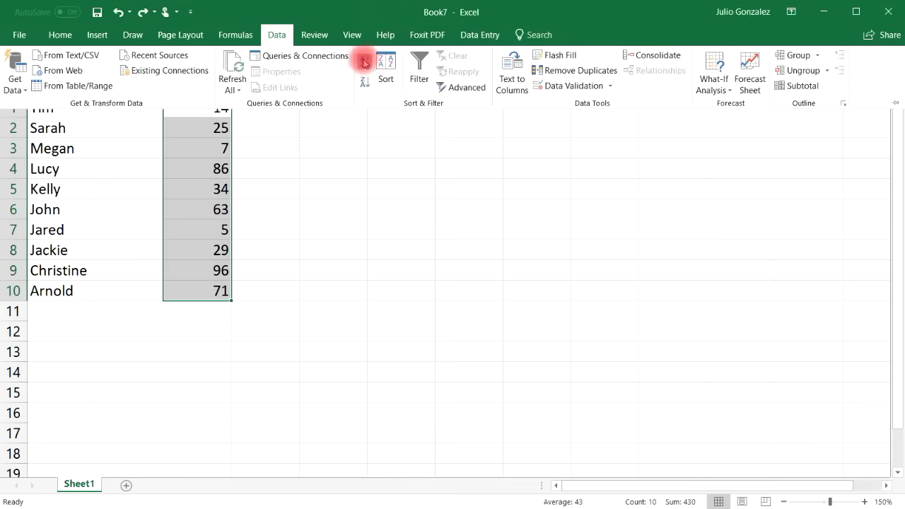
{"action": "left_click", "coordinate": [364, 61]}
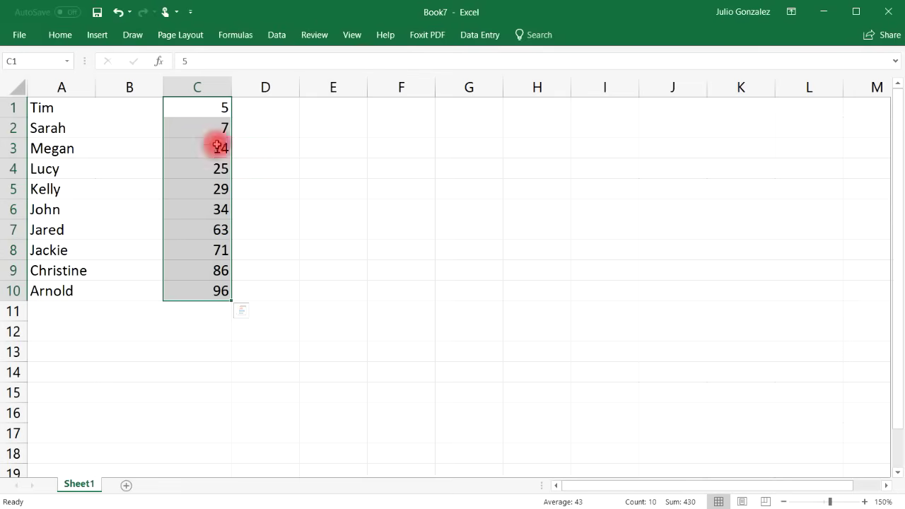
{"action": "left_click", "coordinate": [272, 41]}
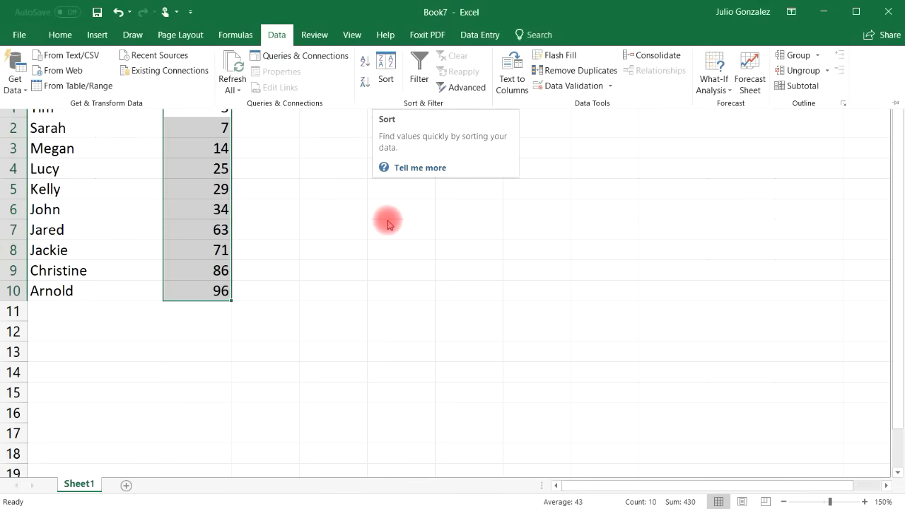
{"action": "left_click", "coordinate": [273, 293]}
{"action": "left_click", "coordinate": [215, 307]}
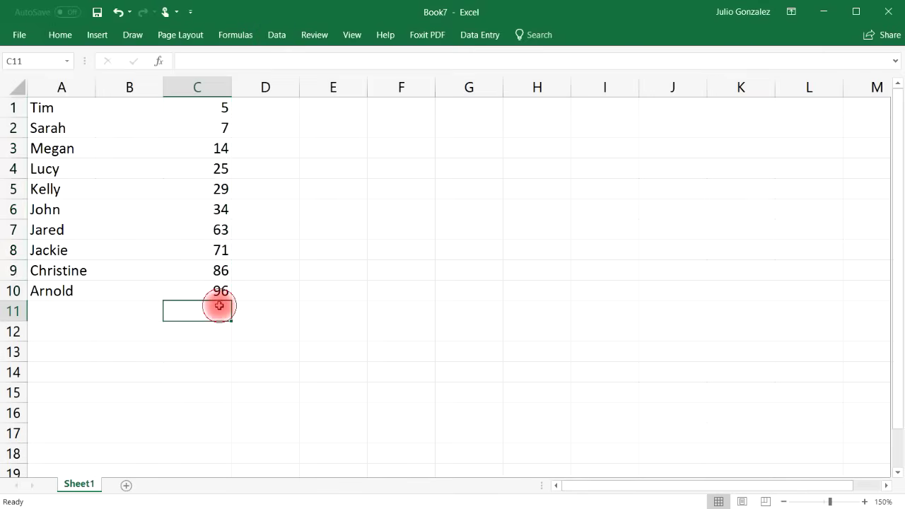
Enter 24 in E2, 35 in F2, 4 in H2 and 17 in I2.
{"action": "left_click", "coordinate": [346, 125]}
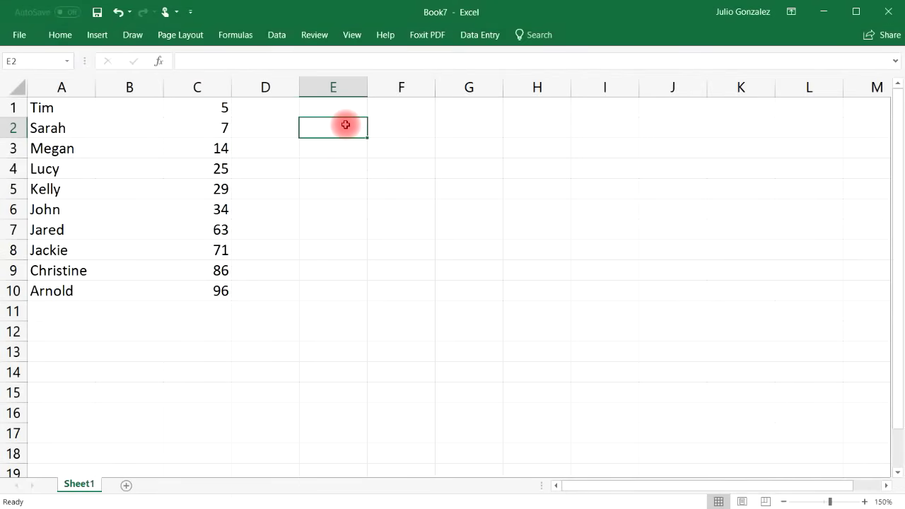
{"action": "type", "text": "24"}
{"action": "left_click", "coordinate": [407, 128]}
{"action": "type", "text": "35"}
{"action": "left_click", "coordinate": [466, 127]}
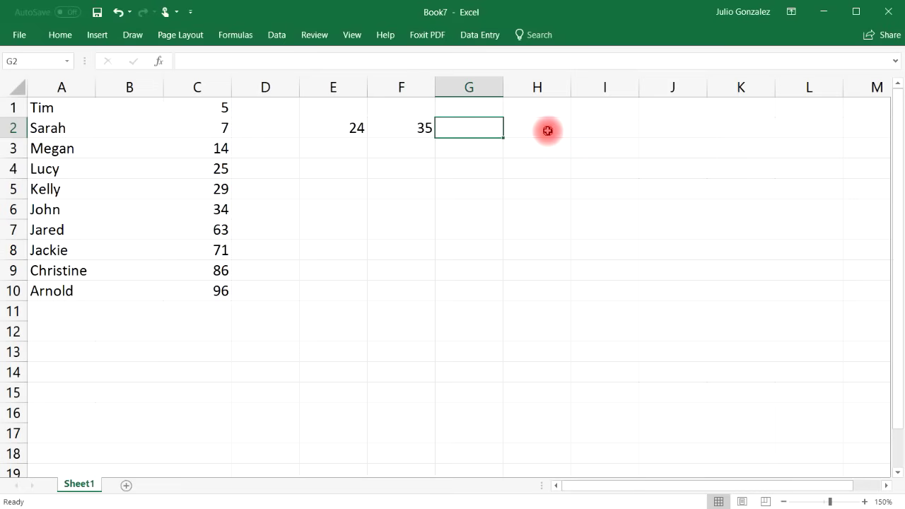
{"action": "left_click", "coordinate": [548, 131]}
{"action": "type", "text": "4"}
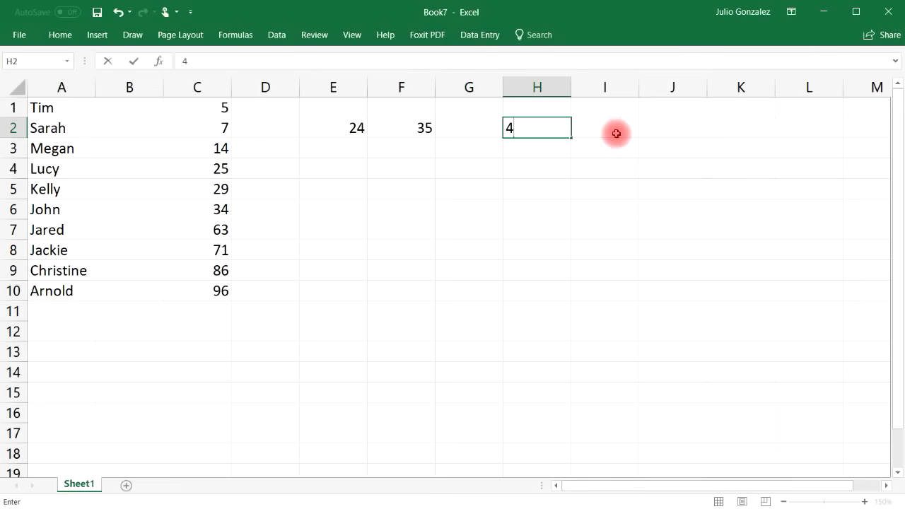
{"action": "left_click", "coordinate": [611, 131]}
{"action": "type", "text": "17"}
{"action": "left_click", "coordinate": [668, 130]}
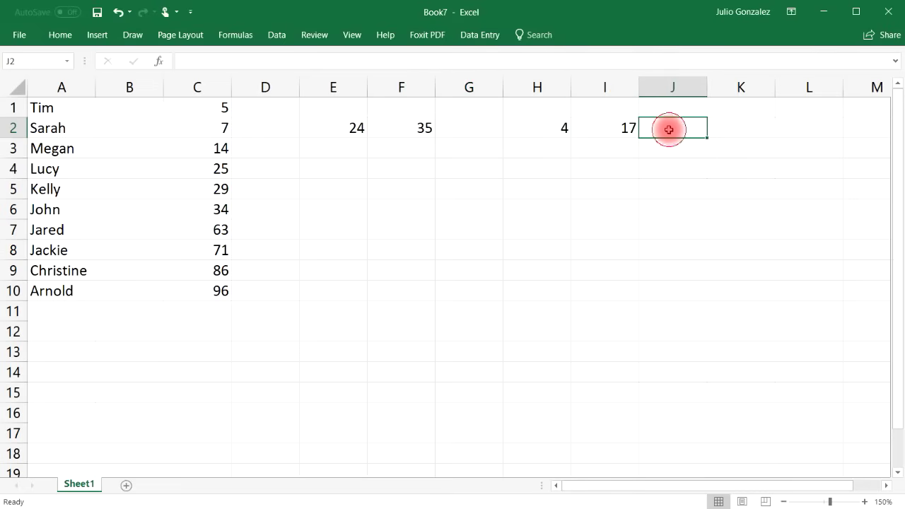
Enter 86 in J2, 75 in K2, 23 in L2, then fill G2 with 21.
{"action": "type", "text": "86"}
{"action": "left_click", "coordinate": [738, 129]}
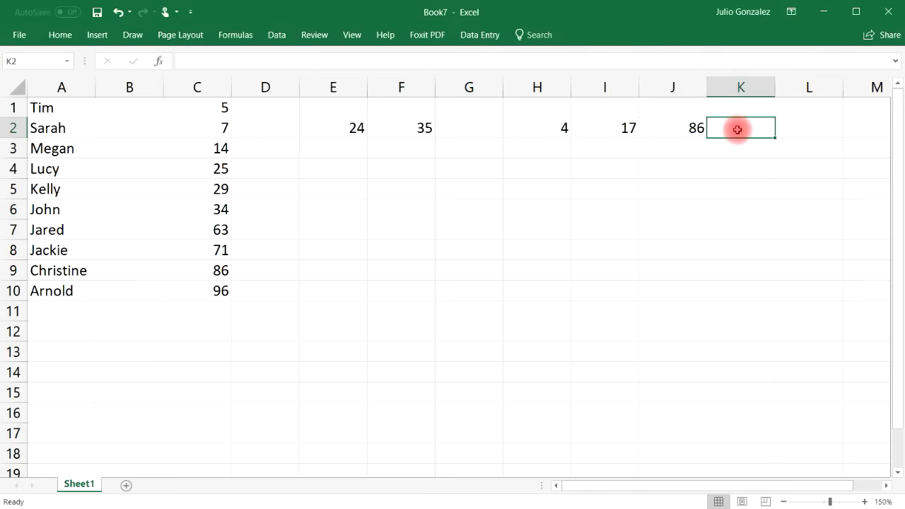
{"action": "type", "text": "75"}
{"action": "left_click", "coordinate": [828, 131]}
{"action": "type", "text": "23"}
{"action": "left_click", "coordinate": [740, 154]}
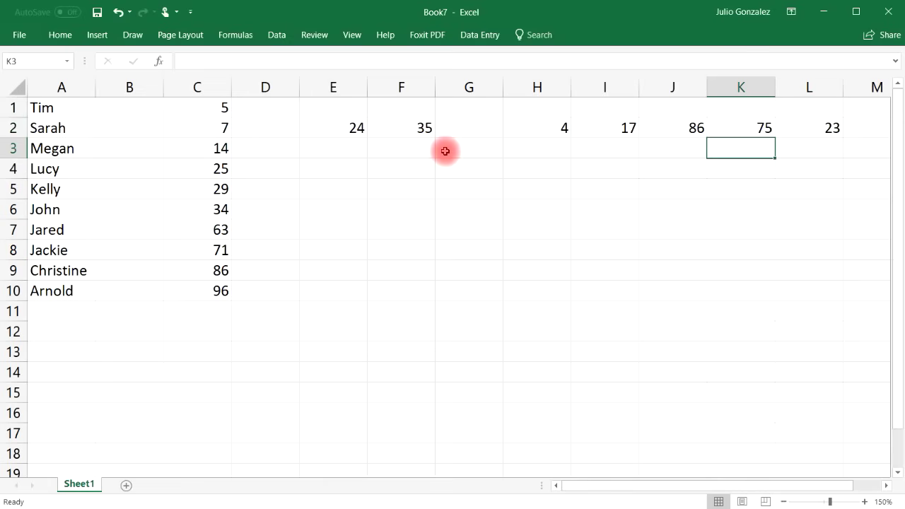
{"action": "left_click", "coordinate": [467, 128]}
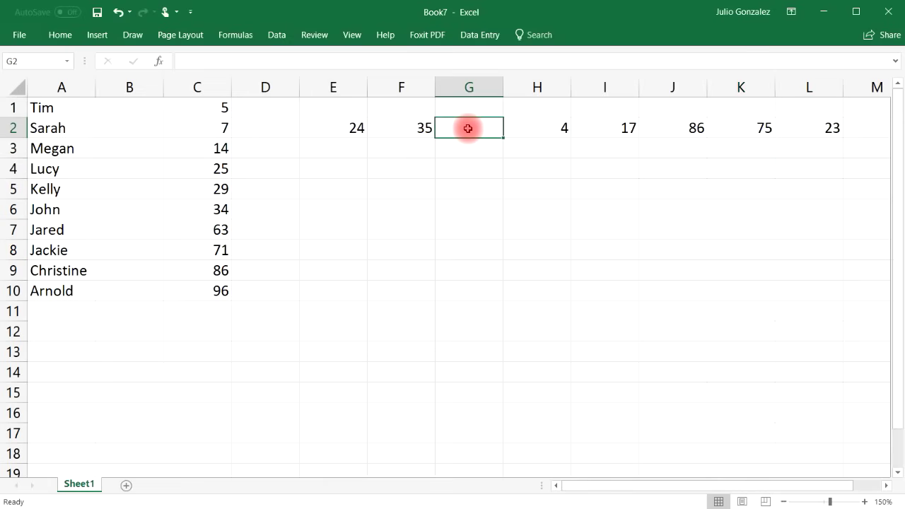
{"action": "type", "text": "21"}
{"action": "left_click", "coordinate": [496, 152]}
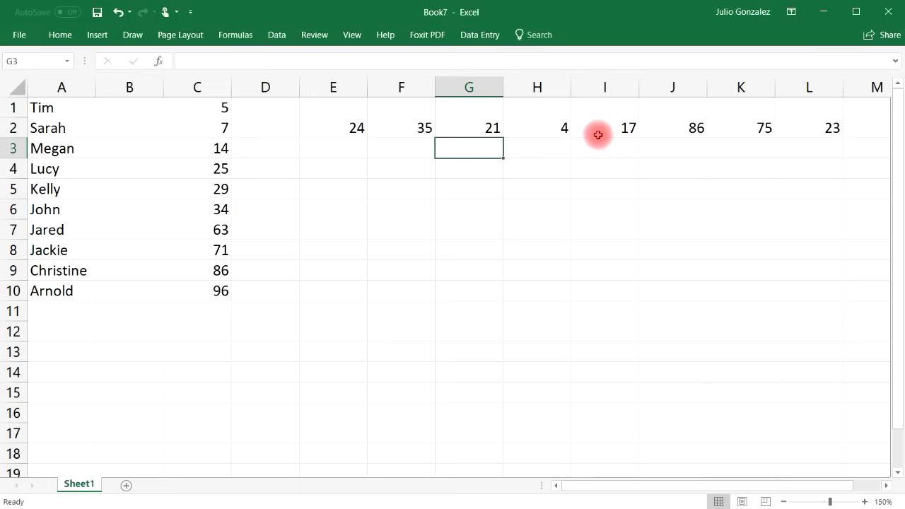
Select E2:L2, attempt quick ascending sorts, then open the Data > Sort dialog.
{"action": "left_click_drag", "start_coordinate": [337, 127], "coordinate": [798, 136]}
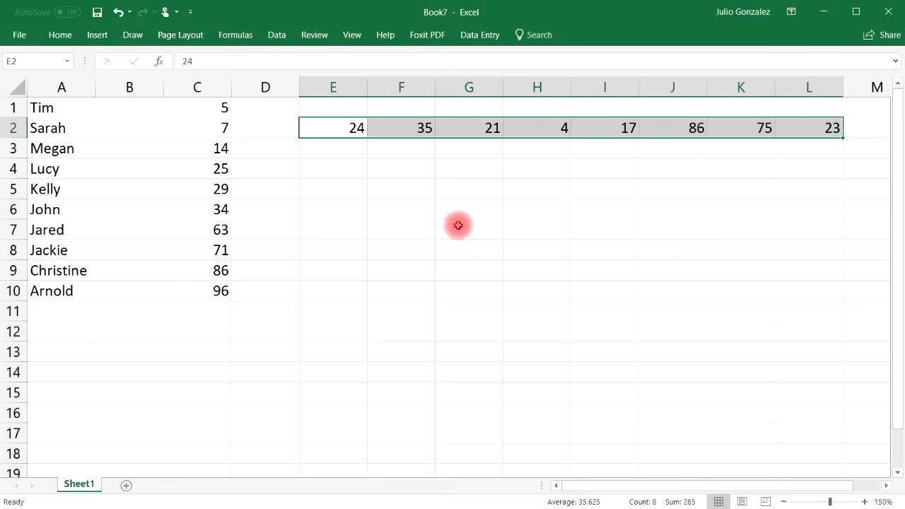
{"action": "right_click", "coordinate": [351, 130]}
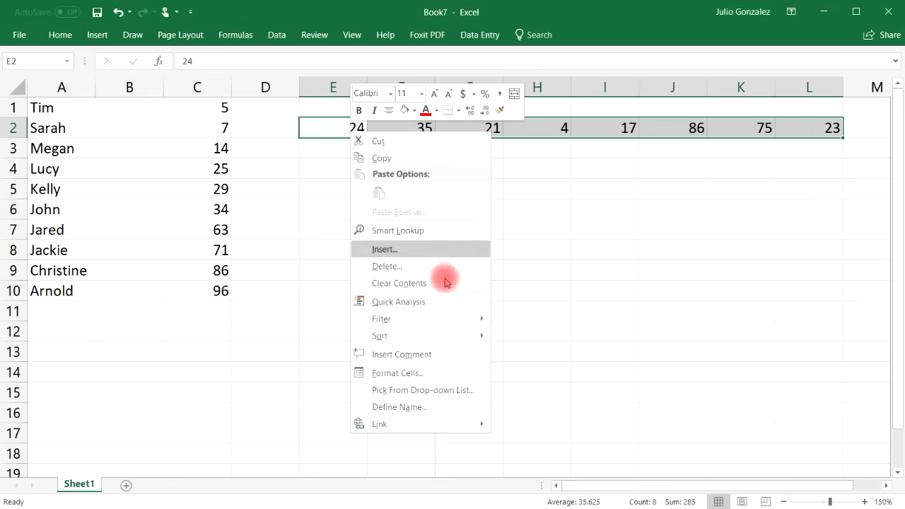
{"action": "mouse_move", "coordinate": [408, 339]}
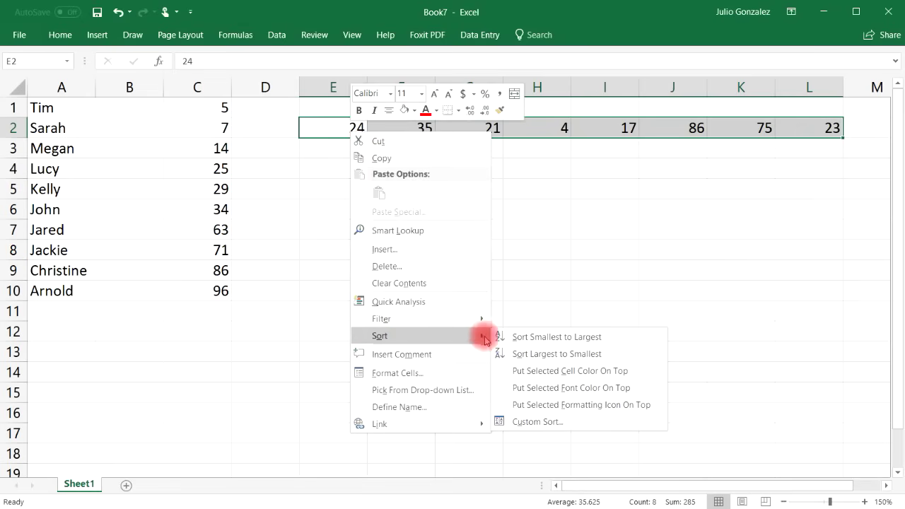
{"action": "left_click", "coordinate": [526, 337]}
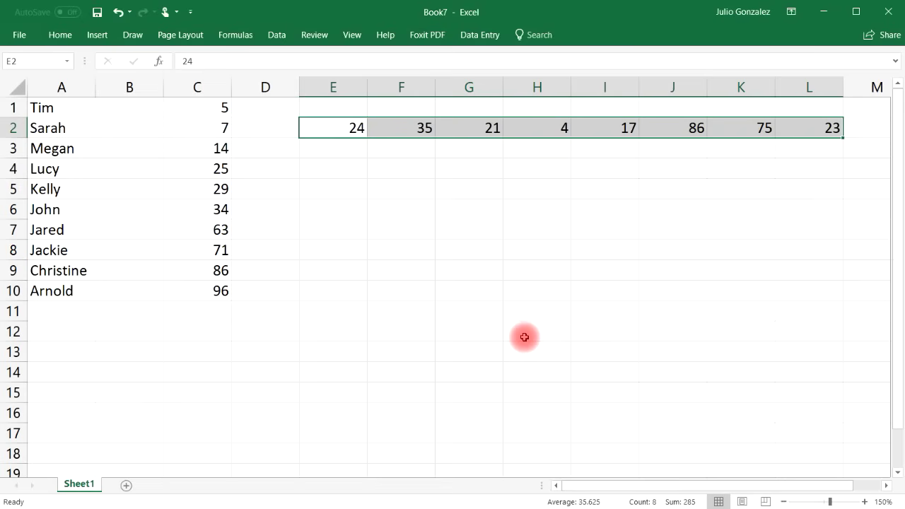
{"action": "left_click", "coordinate": [276, 35]}
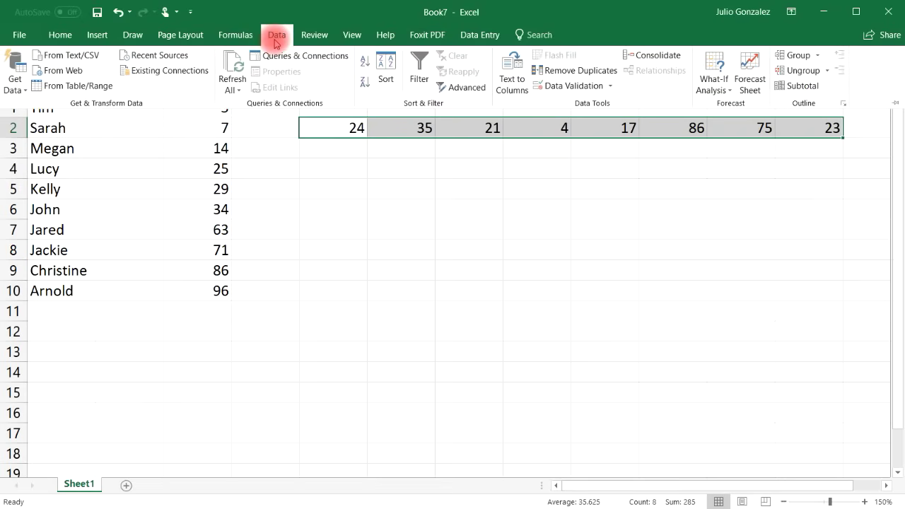
{"action": "left_click", "coordinate": [363, 62]}
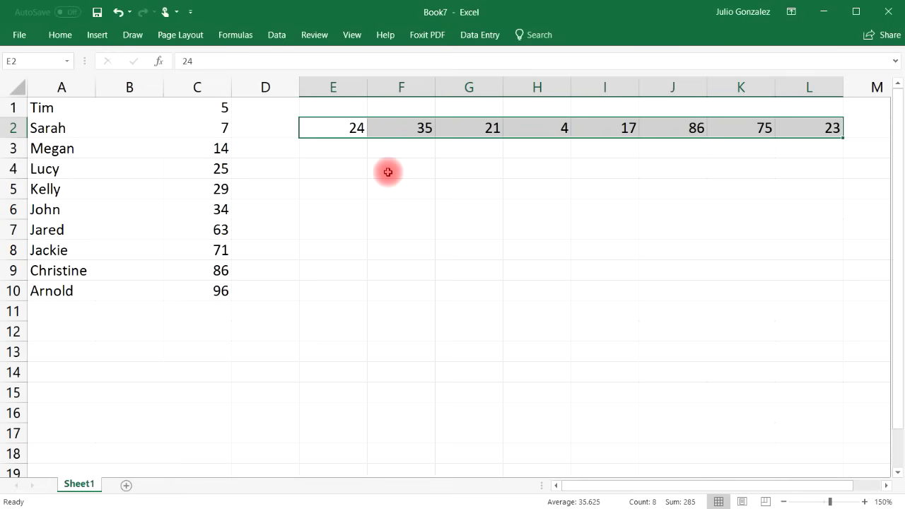
{"action": "left_click", "coordinate": [276, 35]}
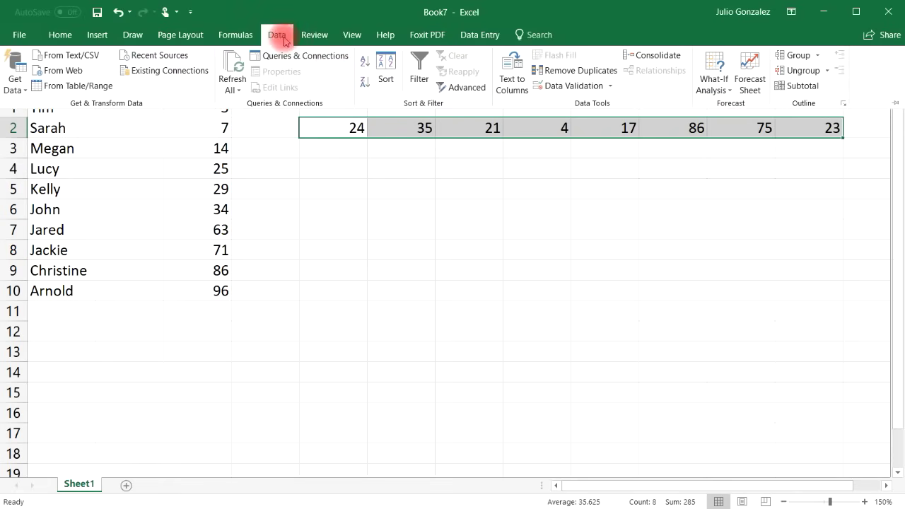
{"action": "left_click", "coordinate": [386, 71]}
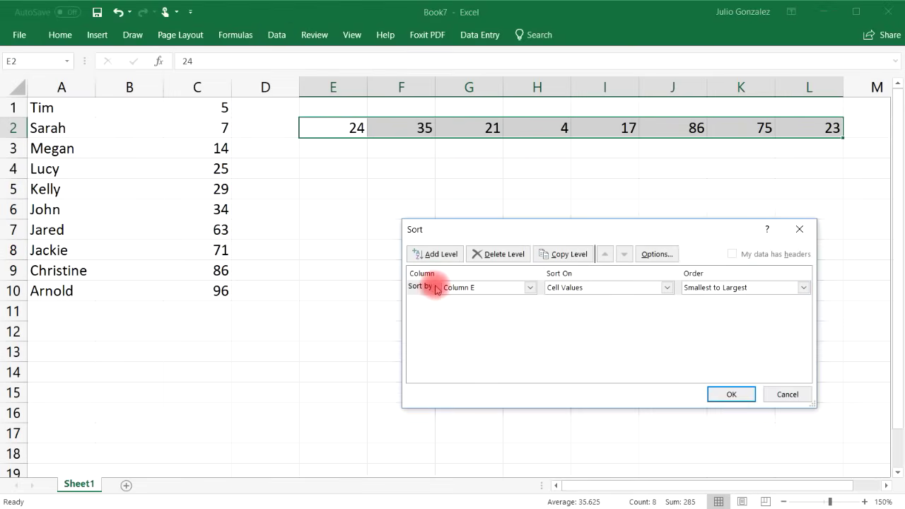
Set the sort orientation to left to right, sort by Row 2, and apply.
{"action": "left_click", "coordinate": [529, 288]}
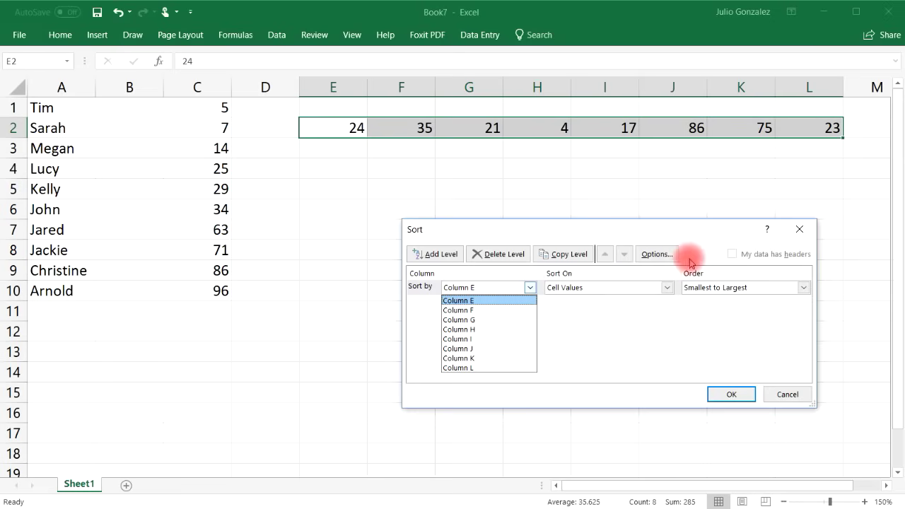
{"action": "left_click", "coordinate": [655, 254]}
{"action": "left_click", "coordinate": [655, 254]}
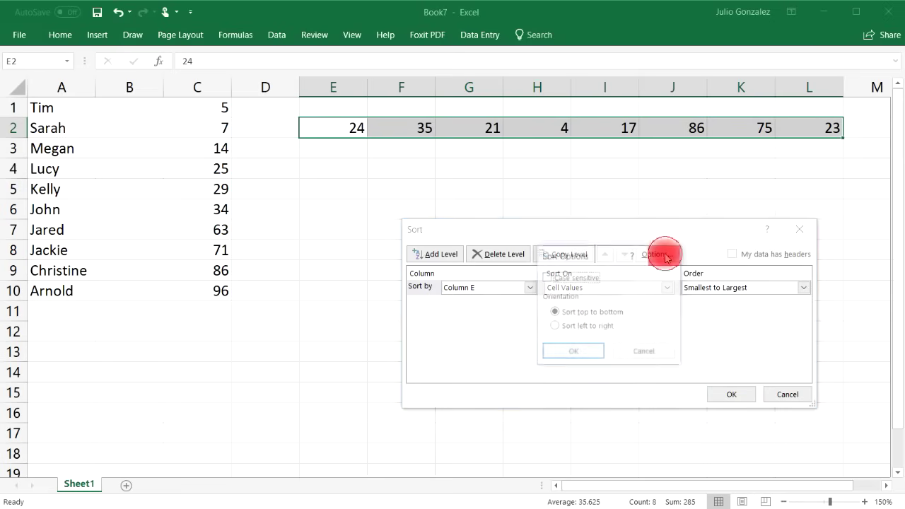
{"action": "left_click", "coordinate": [554, 326]}
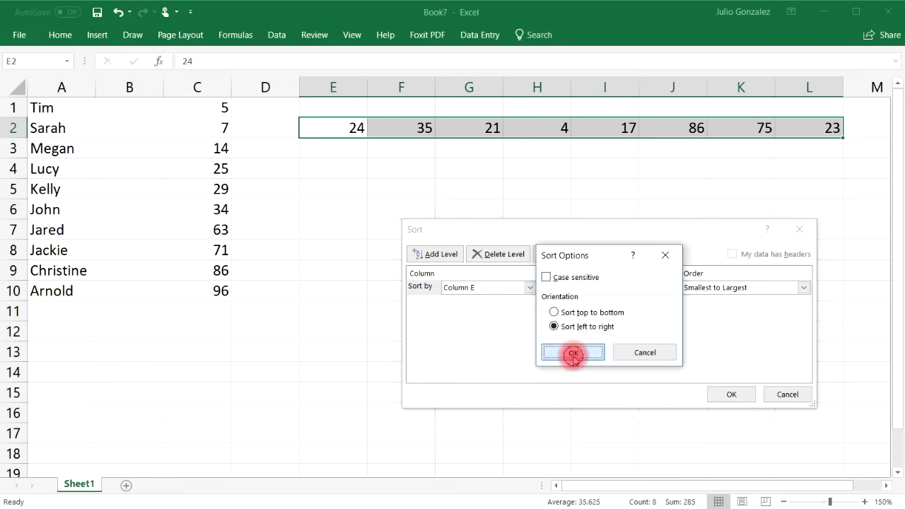
{"action": "left_click", "coordinate": [572, 352]}
{"action": "left_click", "coordinate": [529, 288]}
{"action": "left_click", "coordinate": [513, 301]}
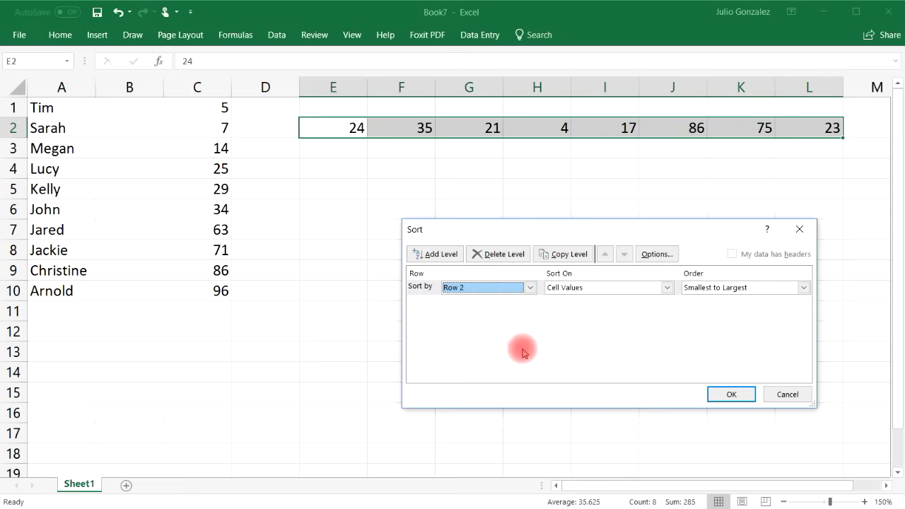
{"action": "left_click", "coordinate": [721, 394]}
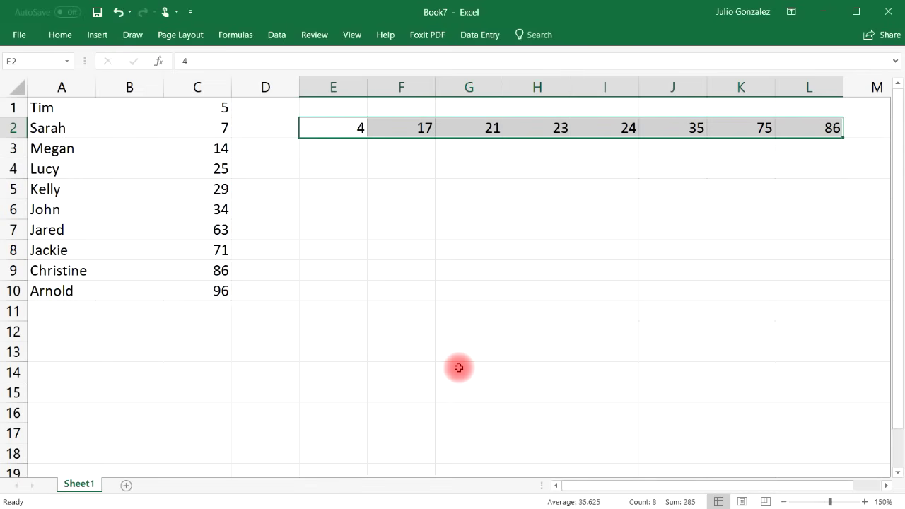
Select the names in A1:A10 and sort them in descending order.
{"action": "left_click", "coordinate": [469, 290]}
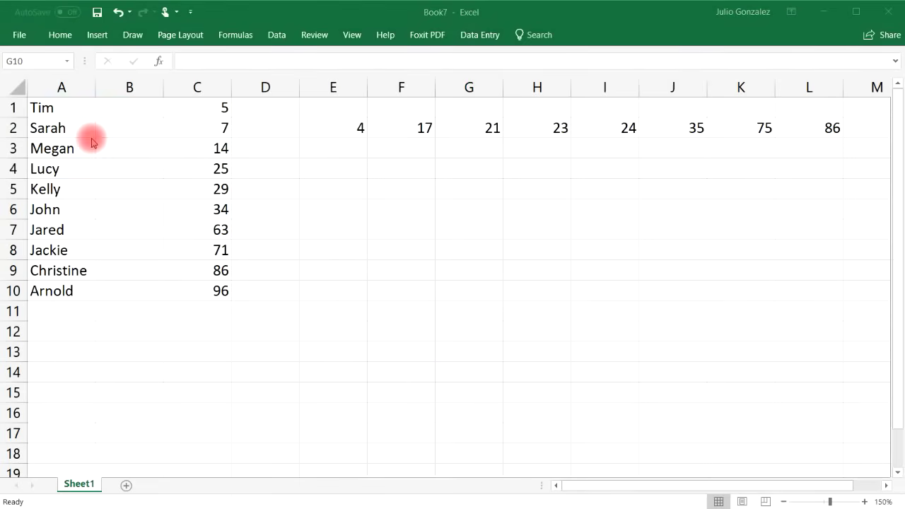
{"action": "left_click_drag", "start_coordinate": [75, 103], "coordinate": [72, 291]}
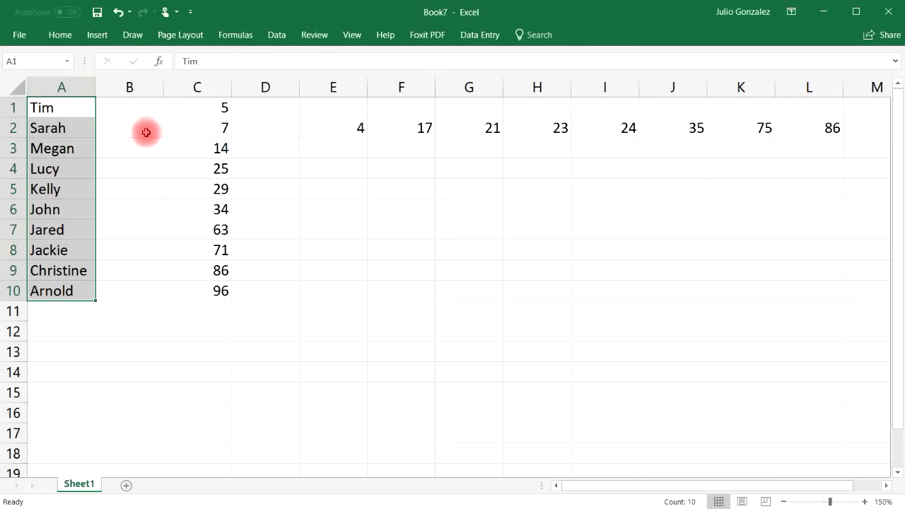
{"action": "right_click", "coordinate": [65, 107]}
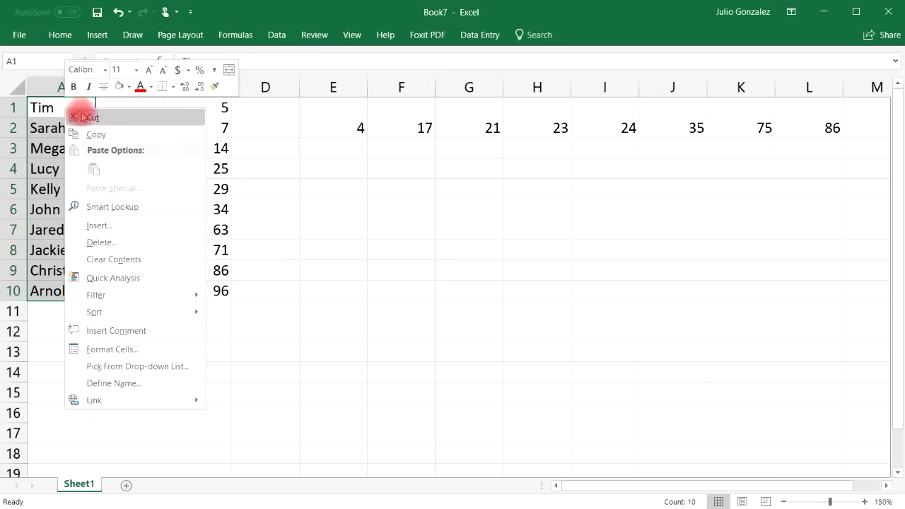
{"action": "mouse_move", "coordinate": [147, 310]}
{"action": "left_click", "coordinate": [248, 328]}
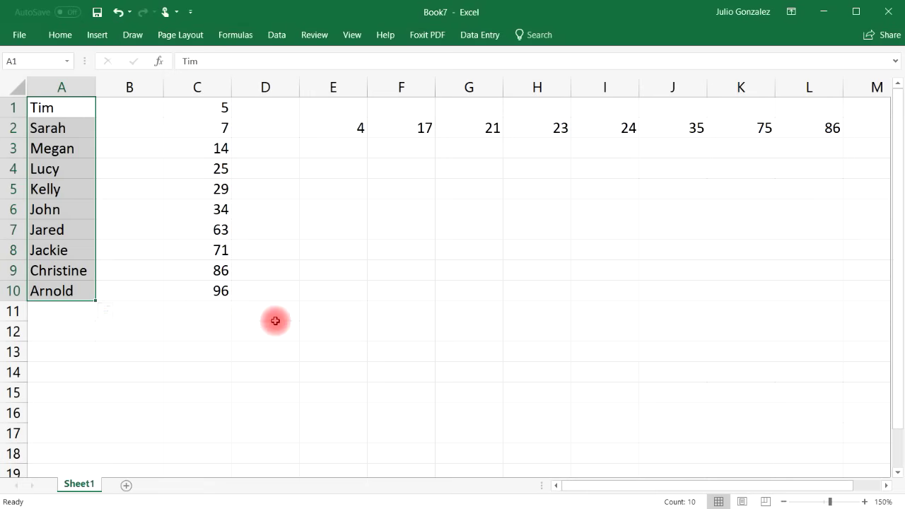
Re-sort the names A to Z, running Arnold first to Tim last.
{"action": "right_click", "coordinate": [64, 107]}
{"action": "mouse_move", "coordinate": [157, 315]}
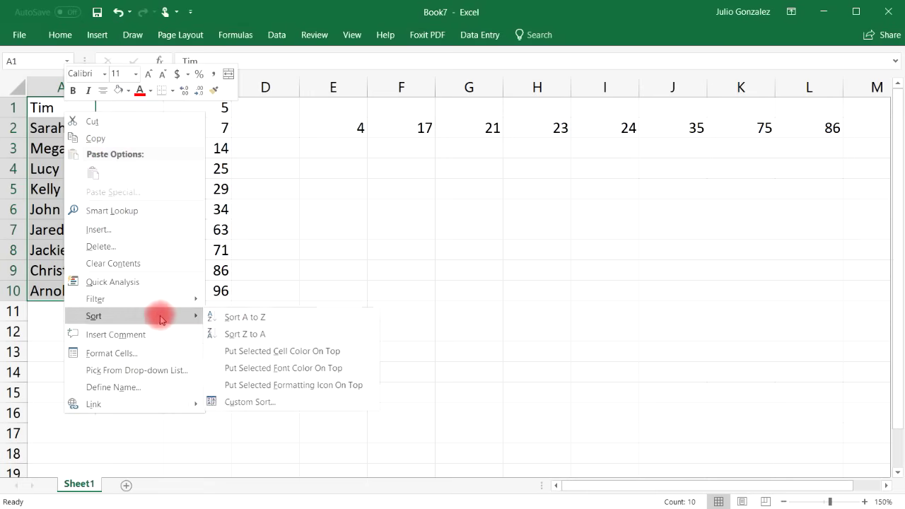
{"action": "left_click", "coordinate": [235, 318]}
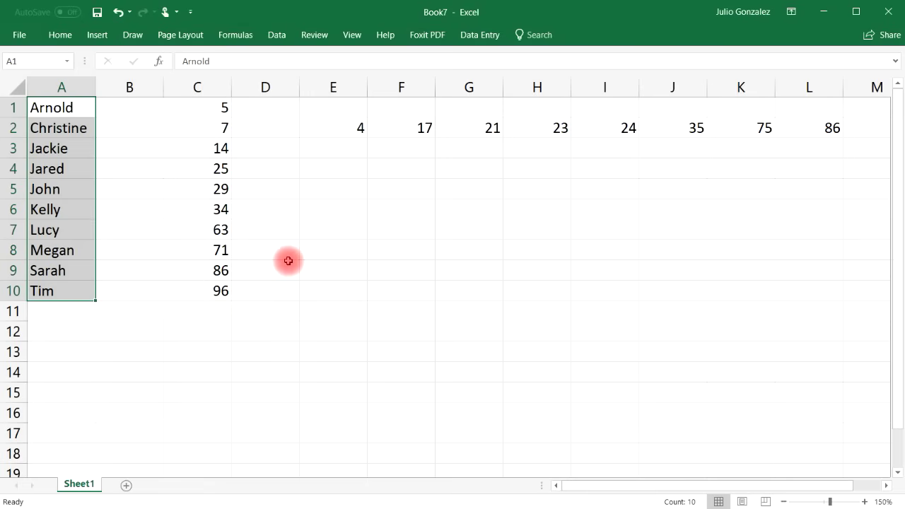
{"action": "left_click", "coordinate": [191, 248]}
Delete everything in A1:L11 and enter headers First Name in A1, Last Name in B1.
{"action": "left_click_drag", "start_coordinate": [70, 101], "coordinate": [822, 313]}
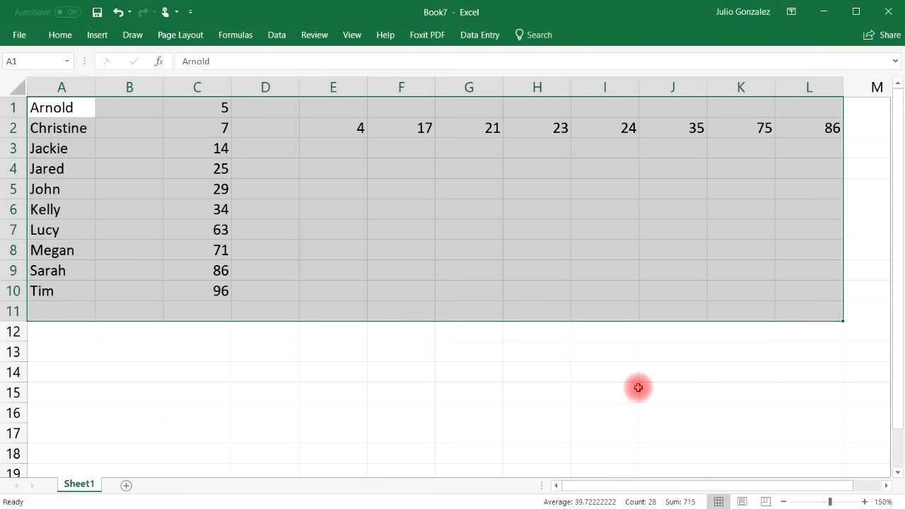
{"action": "key", "text": "Delete"}
{"action": "left_click", "coordinate": [63, 103]}
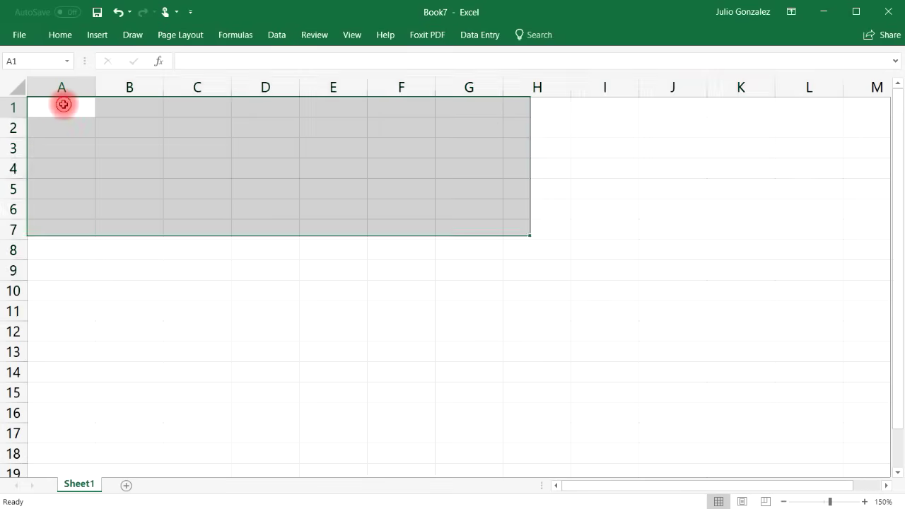
{"action": "type", "text": "F"}
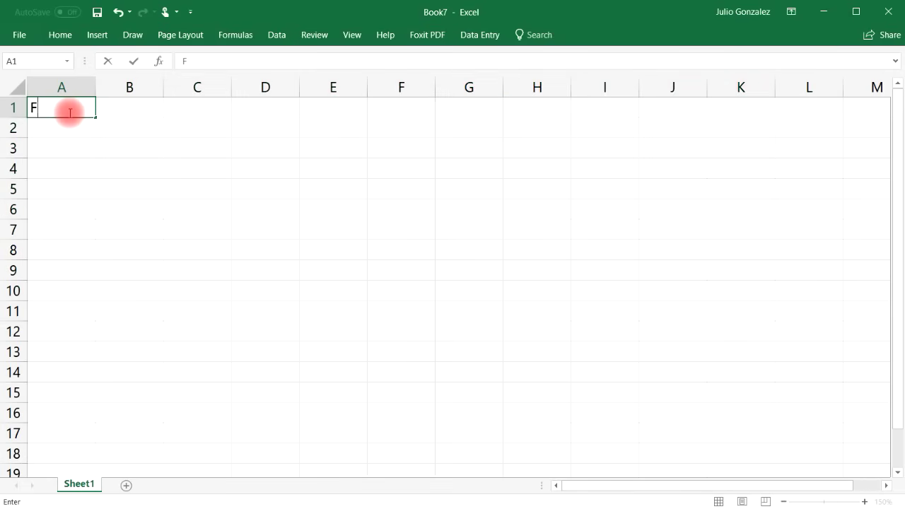
{"action": "type", "text": "irst Name"}
{"action": "key", "text": "Tab"}
{"action": "type", "text": "Last Name"}
{"action": "key", "text": "Tab"}
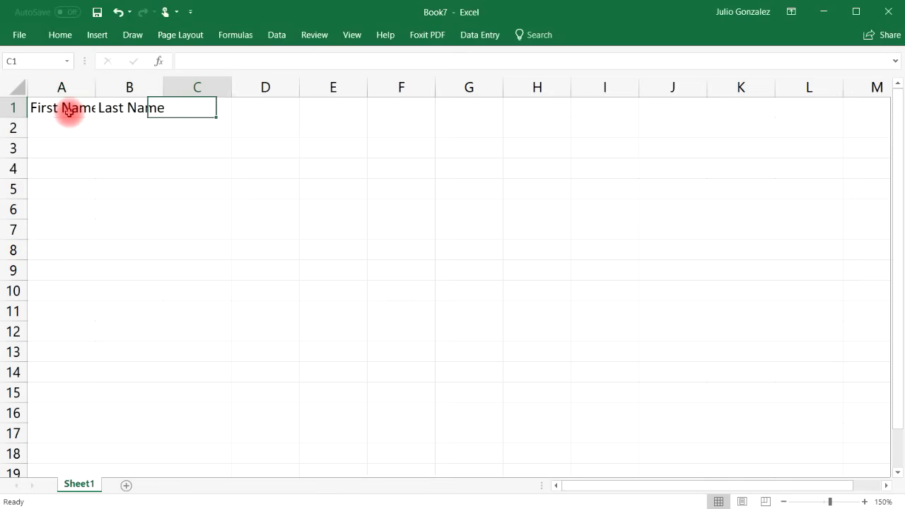
Widen columns A and B to fit the First Name and Last Name headers.
{"action": "left_click_drag", "start_coordinate": [99, 80], "coordinate": [121, 84]}
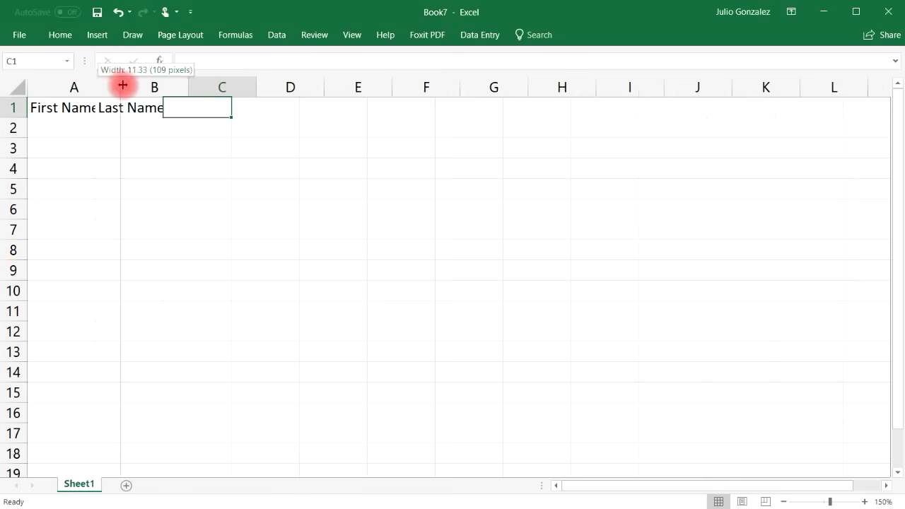
{"action": "left_click", "coordinate": [75, 125]}
{"action": "left_click_drag", "start_coordinate": [188, 87], "coordinate": [206, 86]}
Enter the first two people's first and last names in A2:B3.
{"action": "type", "text": "John"}
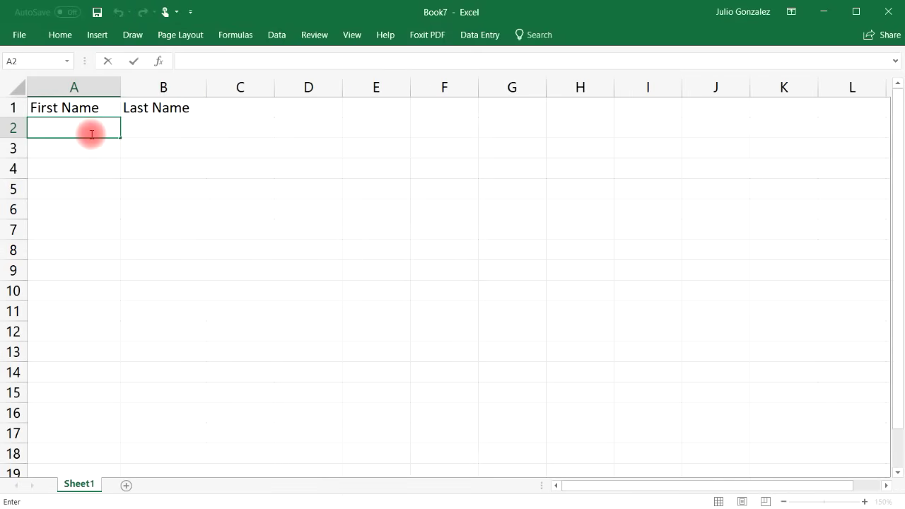
{"action": "key", "text": "Tab"}
{"action": "type", "text": "Sm"}
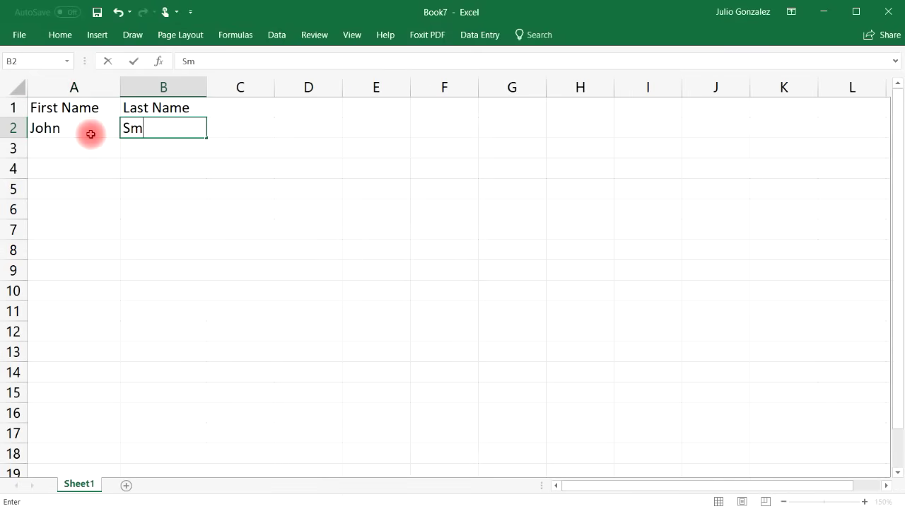
{"action": "key", "text": "Return"}
{"action": "key", "text": "Left"}
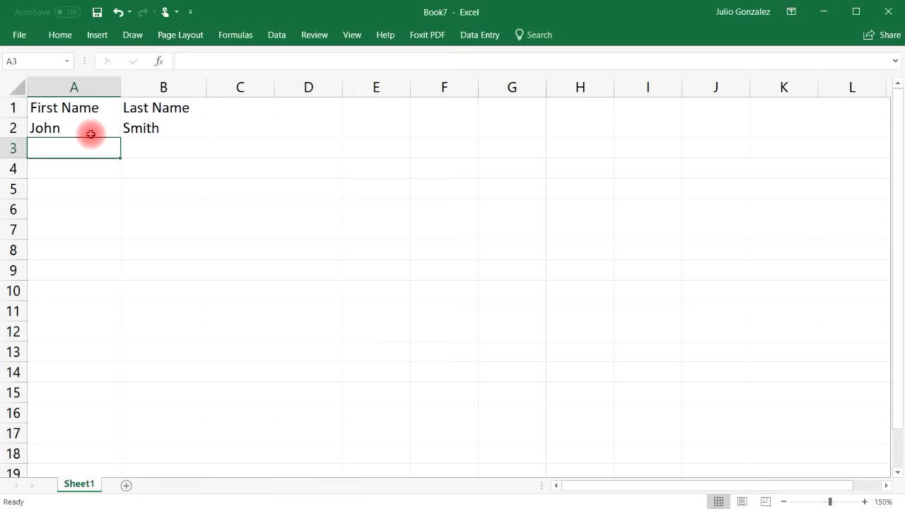
{"action": "key", "text": "Tab"}
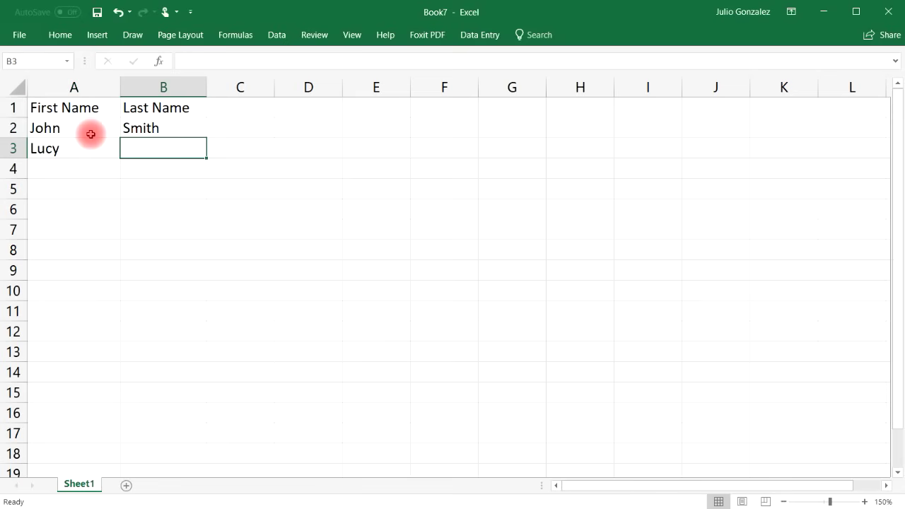
{"action": "key", "text": "Return"}
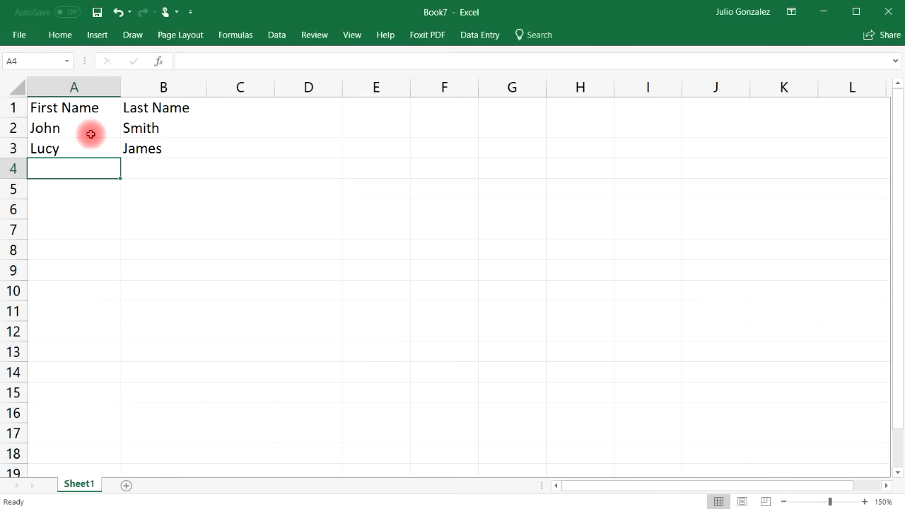
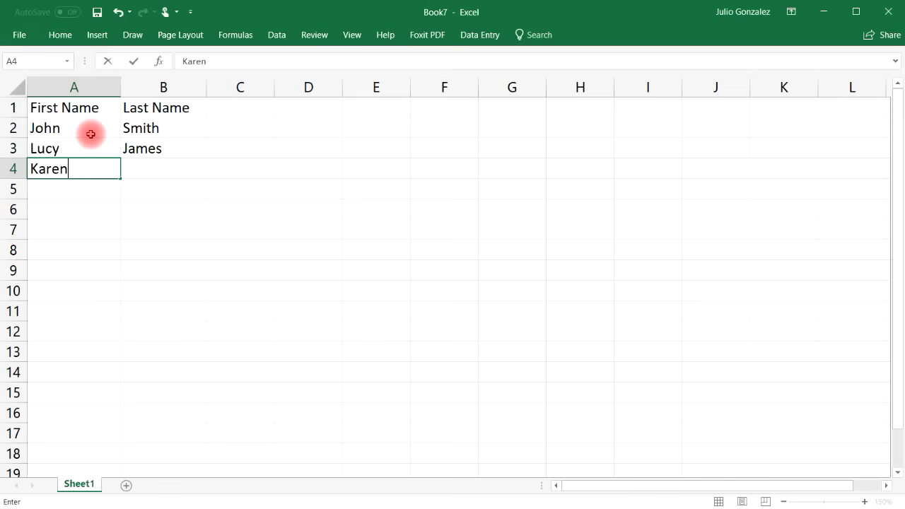
Enter the next two people's first and last names in A4:B5.
{"action": "key", "text": "Tab"}
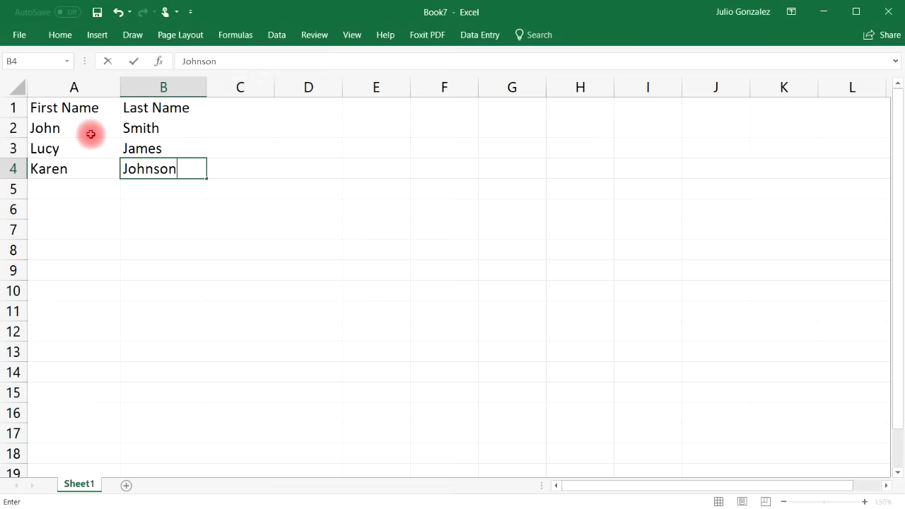
{"action": "key", "text": "shift+Tab"}
{"action": "key", "text": "Return"}
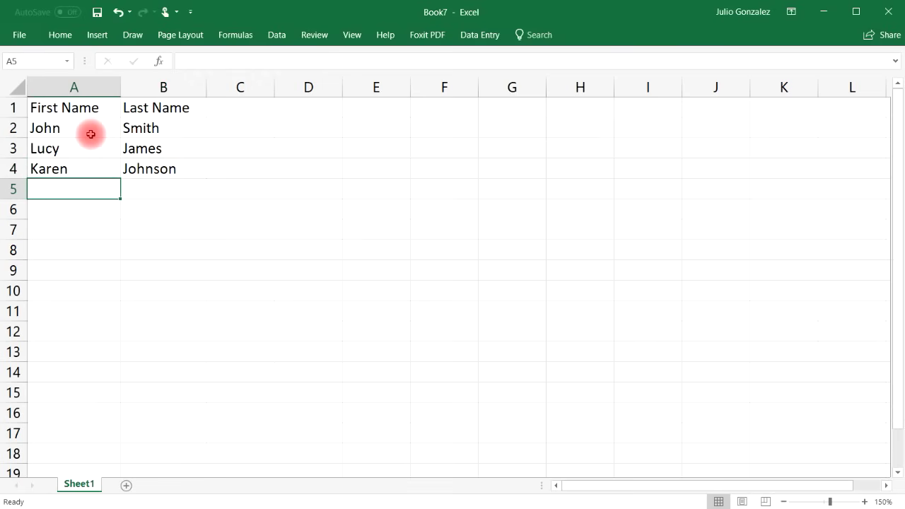
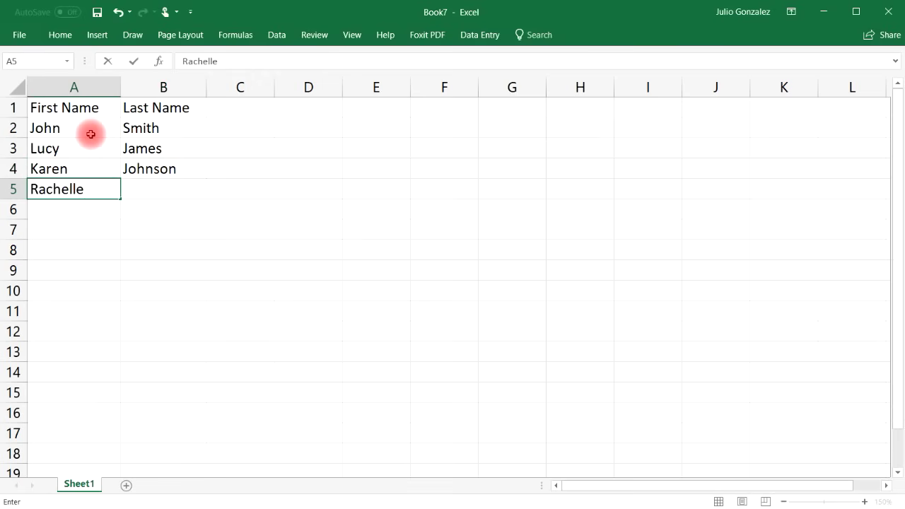
{"action": "key", "text": "Tab"}
{"action": "key", "text": "Return"}
Add two more first-and-last-name pairs in rows 6 and 7.
{"action": "key", "text": "Left"}
{"action": "key", "text": "Tab"}
{"action": "key", "text": "Return"}
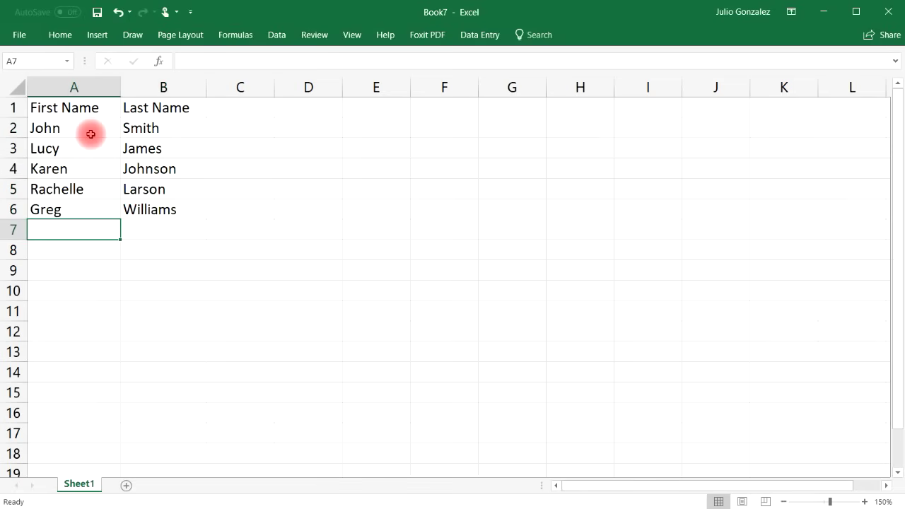
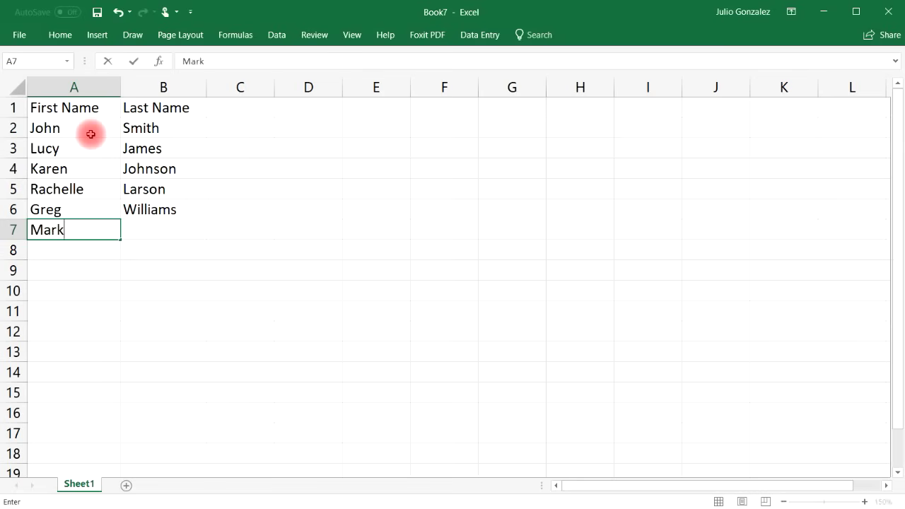
{"action": "key", "text": "Tab"}
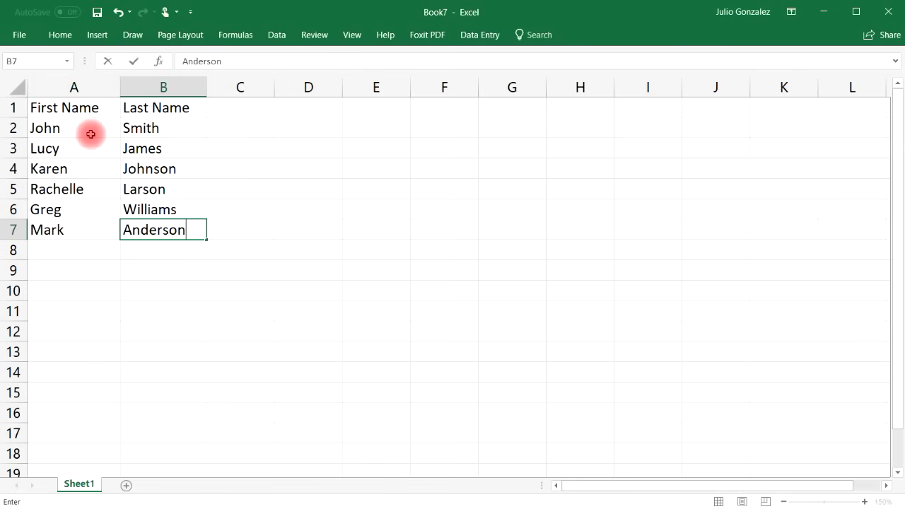
{"action": "key", "text": "Return"}
Fill in the row 8 name pair and begin another first name in A9.
{"action": "key", "text": "Left"}
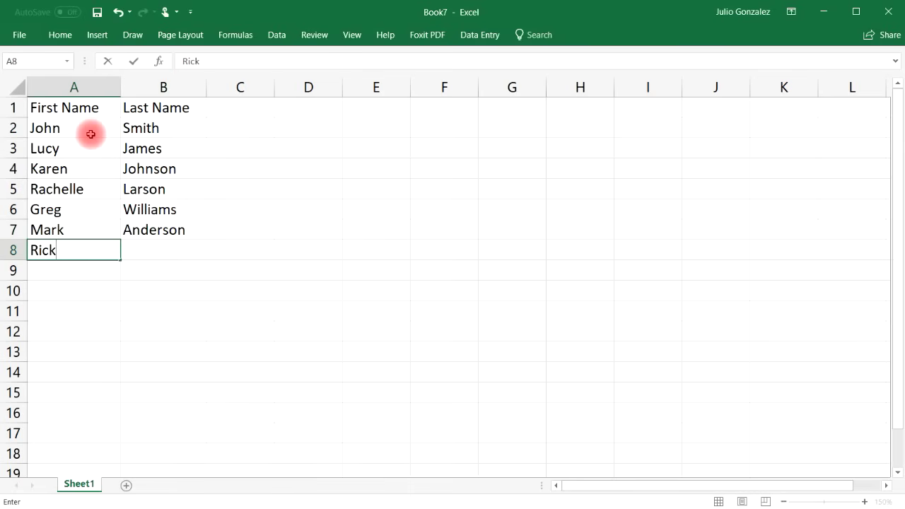
{"action": "key", "text": "Tab"}
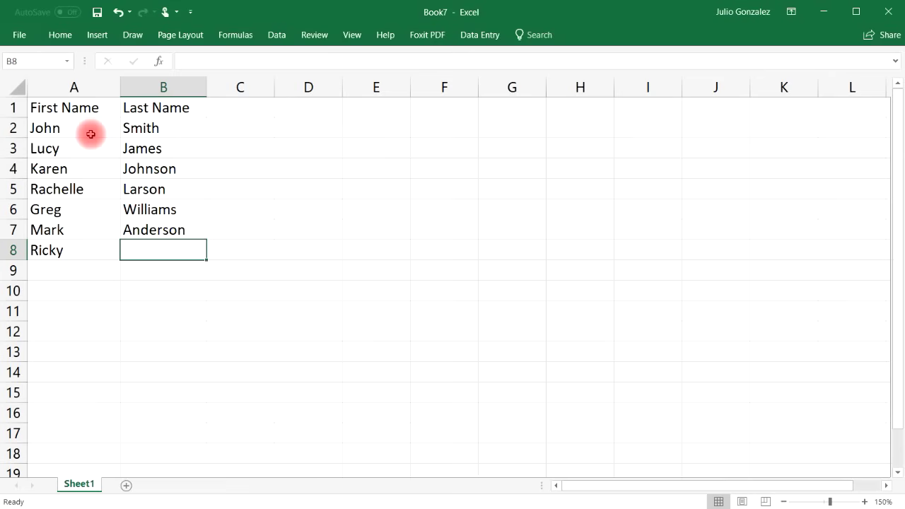
{"action": "key", "text": "Return"}
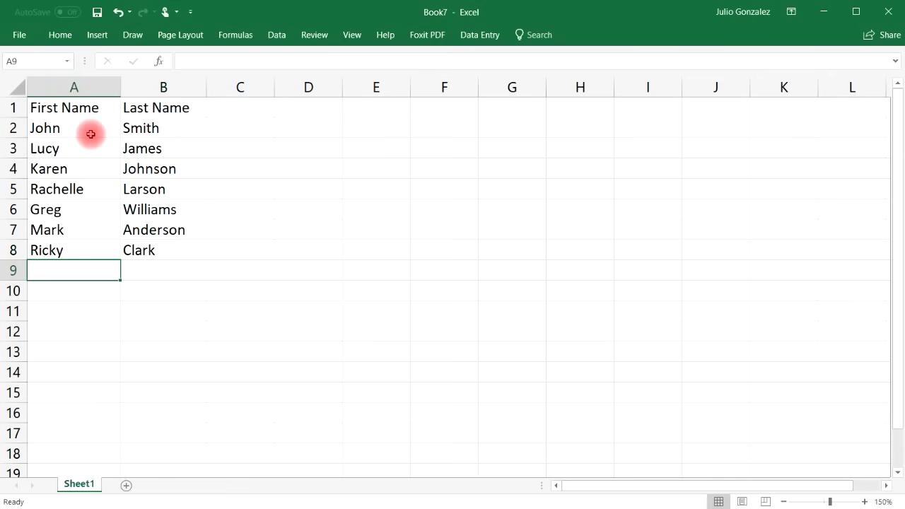
{"action": "type", "text": "Ju"}
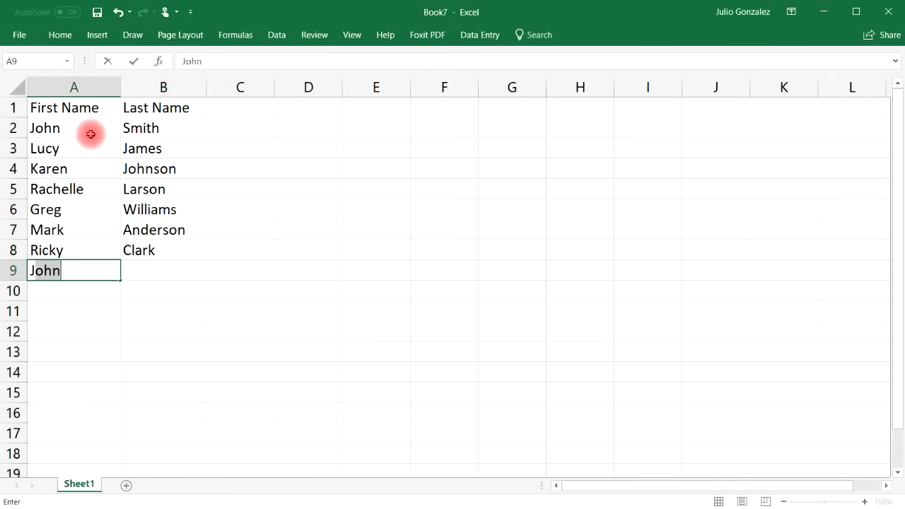
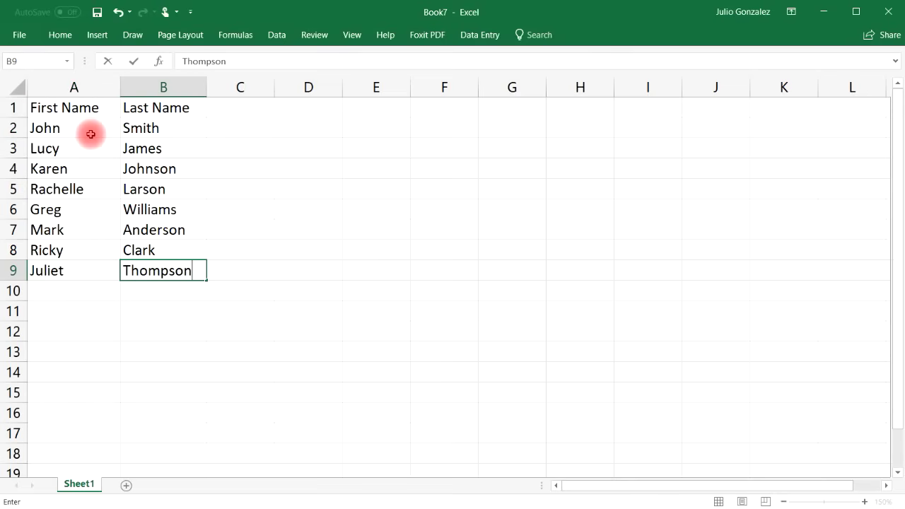
Enter the tenth person's first and last name in A10 and B10.
{"action": "key", "text": "Return"}
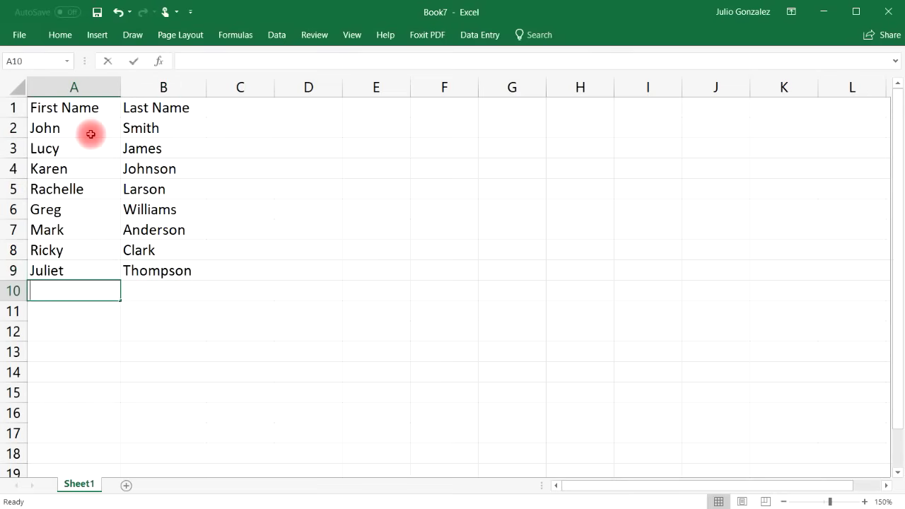
{"action": "type", "text": "Karla"}
{"action": "key", "text": "Tab"}
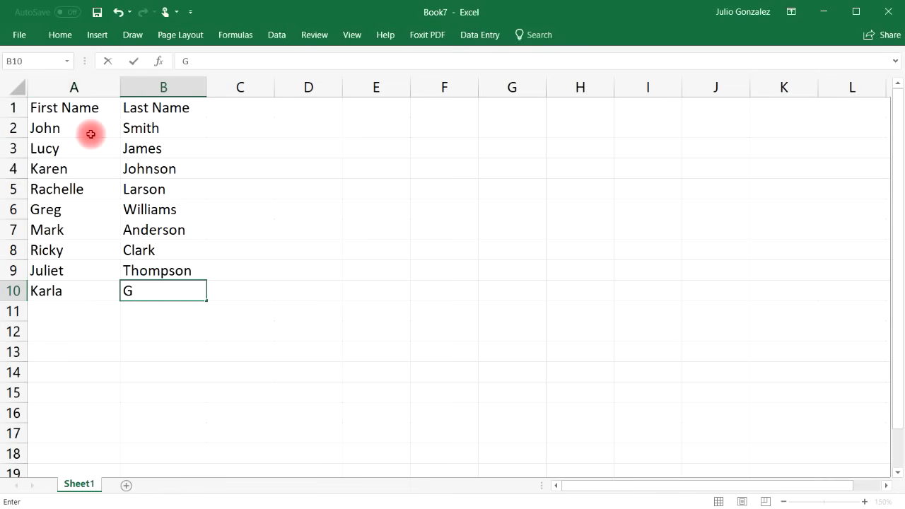
{"action": "key", "text": "Tab"}
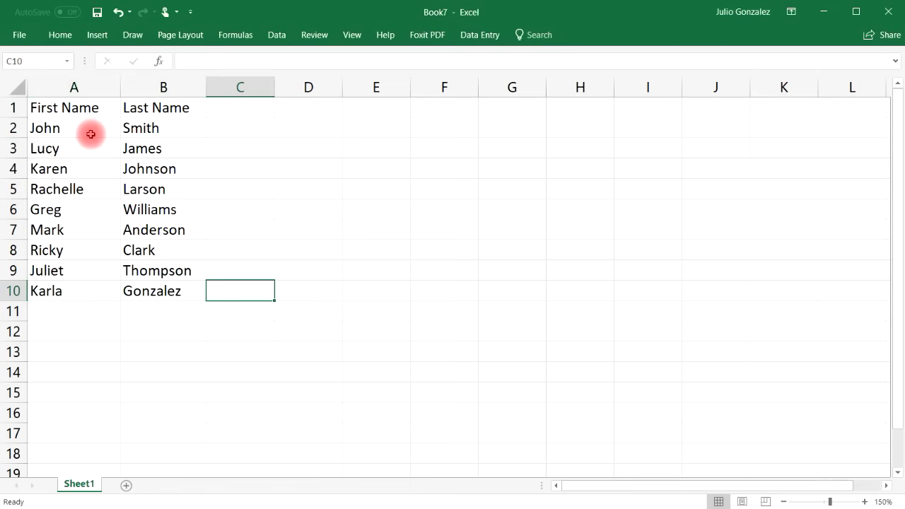
Sort the first names in A2:A10 A to Z, bringing up the Sort Warning.
{"action": "left_click_drag", "start_coordinate": [73, 130], "coordinate": [78, 291]}
{"action": "right_click", "coordinate": [80, 136]}
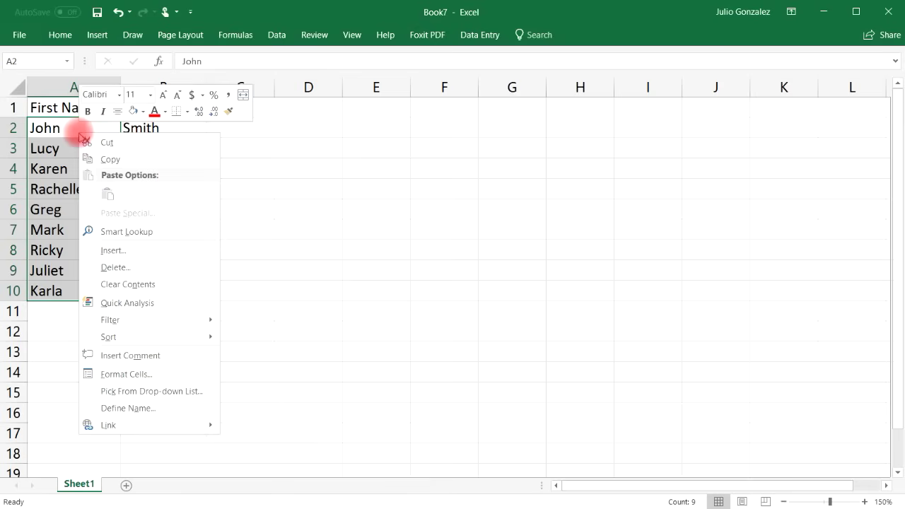
{"action": "mouse_move", "coordinate": [151, 336]}
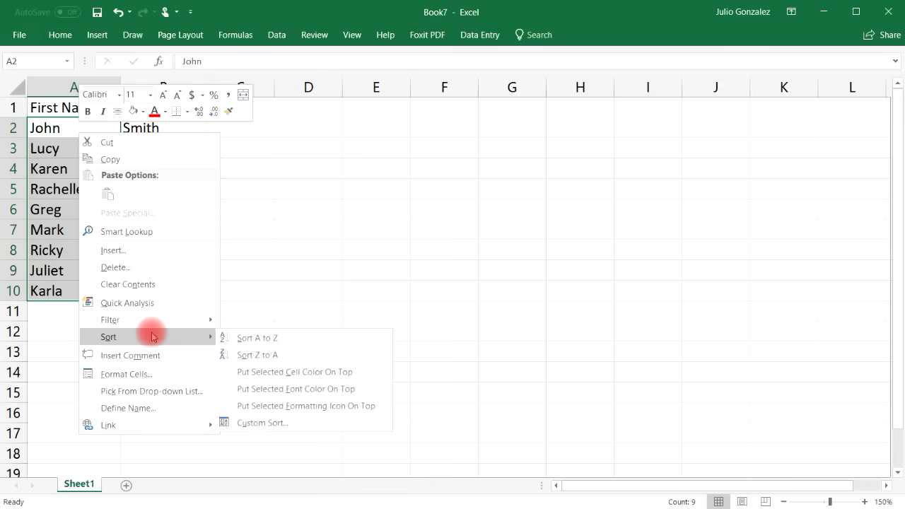
{"action": "left_click", "coordinate": [253, 338]}
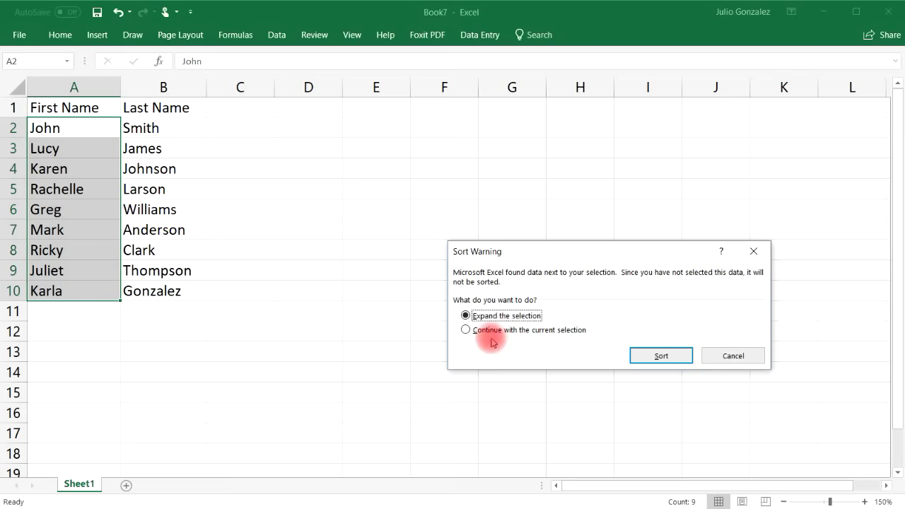
Sort A2:A10 alone using Continue with the current selection, then review the now-mismatched name pairs.
{"action": "left_click", "coordinate": [465, 330]}
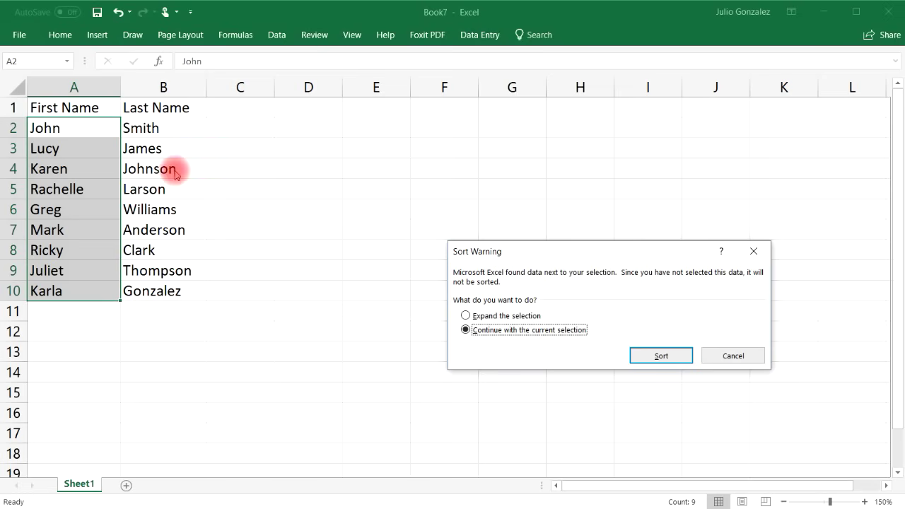
{"action": "left_click", "coordinate": [661, 355]}
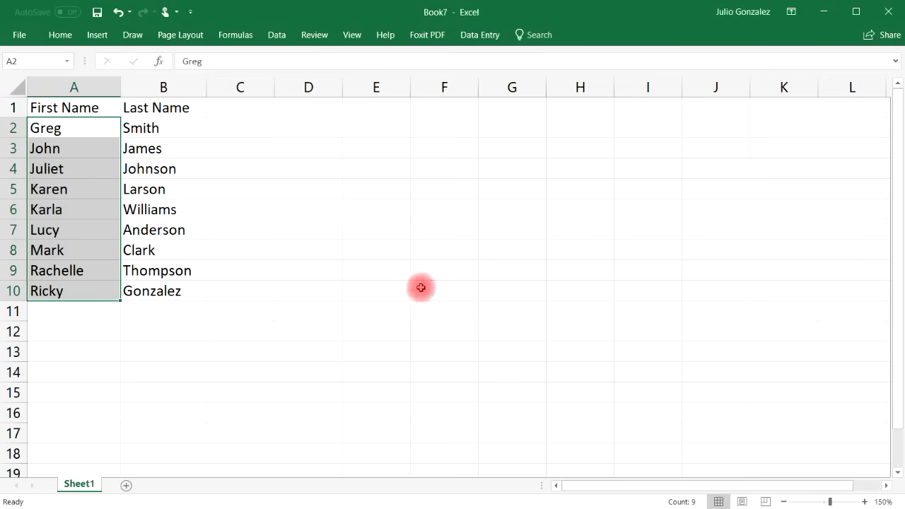
{"action": "left_click", "coordinate": [78, 160]}
{"action": "left_click_drag", "start_coordinate": [61, 148], "coordinate": [121, 148]}
{"action": "left_click_drag", "start_coordinate": [77, 126], "coordinate": [63, 286]}
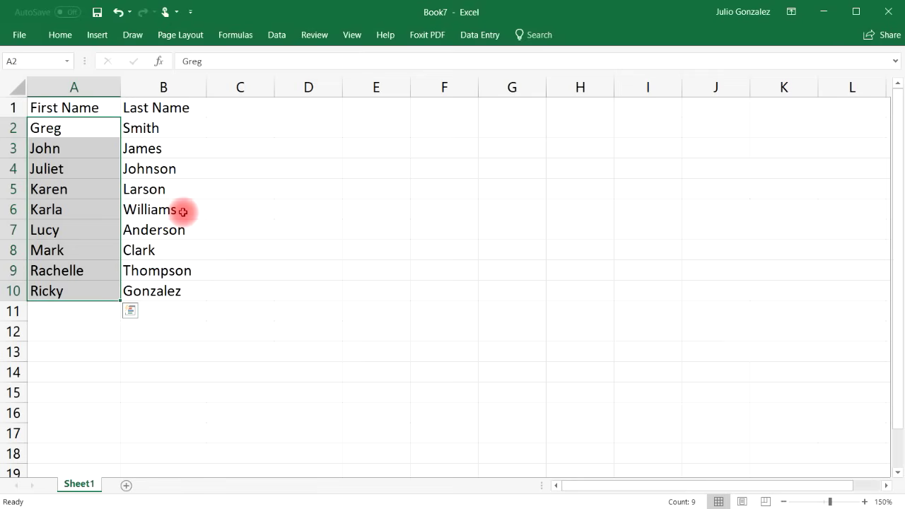
Undo the single-column sort and re-sort A2:A10 A to Z with Expand the selection.
{"action": "left_click", "coordinate": [118, 12]}
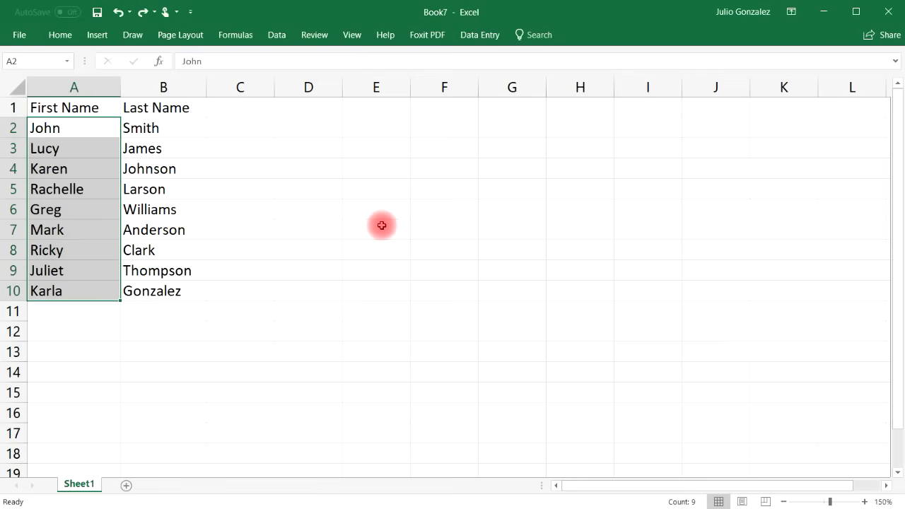
{"action": "left_click", "coordinate": [357, 228]}
{"action": "left_click_drag", "start_coordinate": [66, 135], "coordinate": [45, 290]}
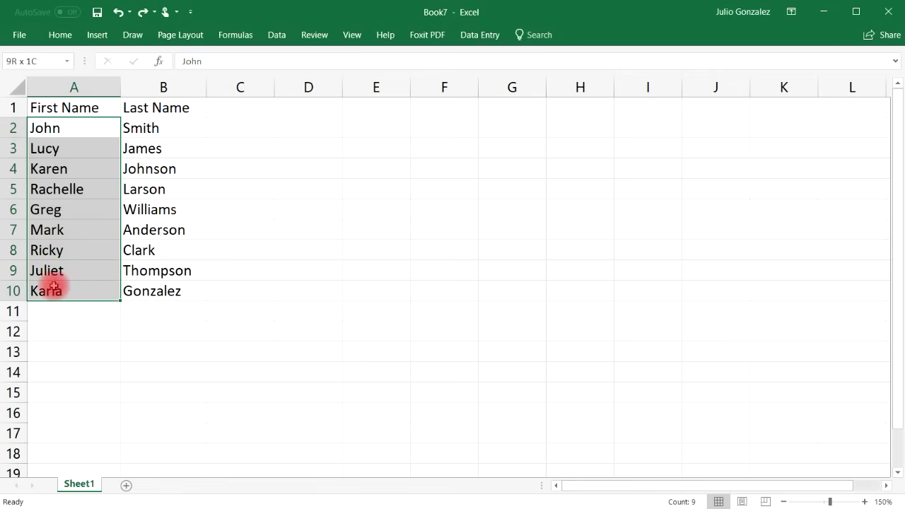
{"action": "right_click", "coordinate": [63, 128]}
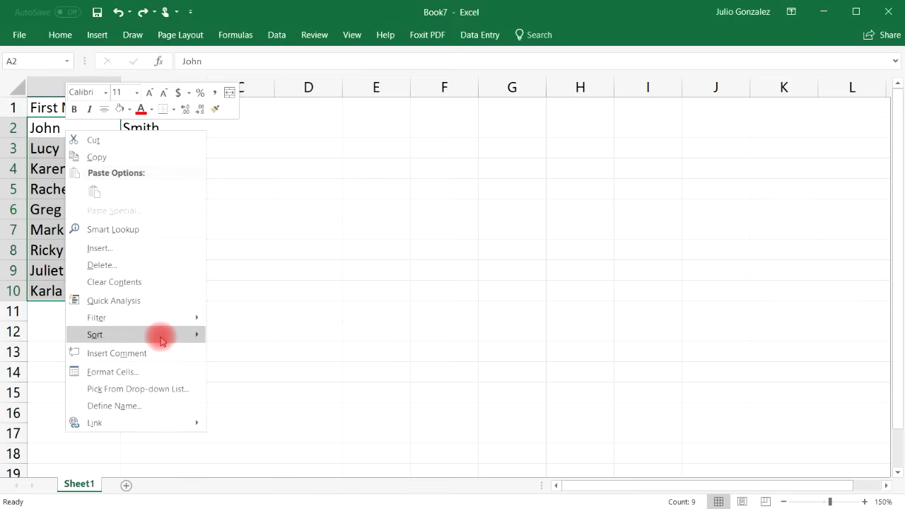
{"action": "mouse_move", "coordinate": [161, 340]}
{"action": "left_click", "coordinate": [258, 344]}
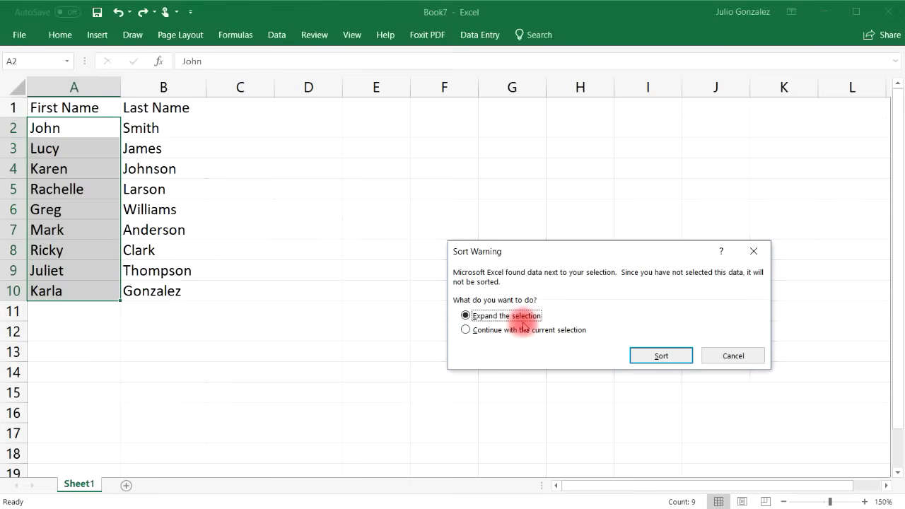
{"action": "left_click", "coordinate": [638, 356]}
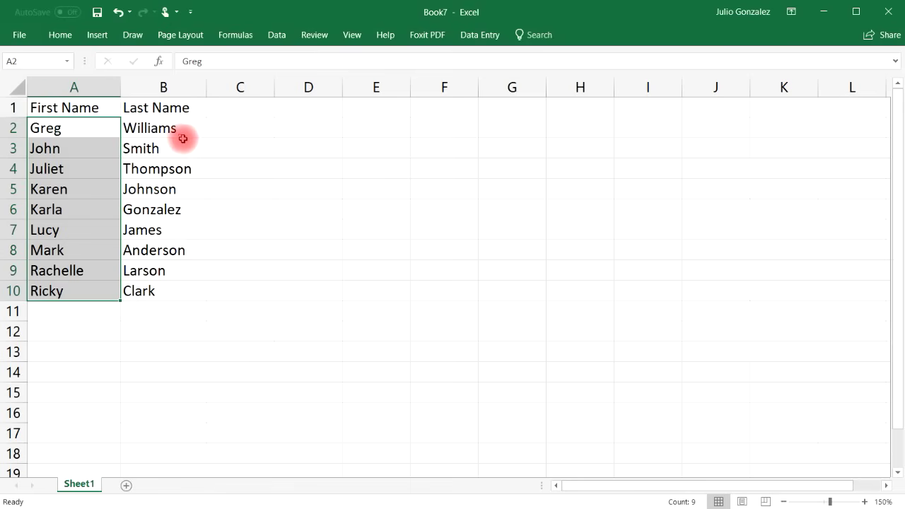
{"action": "left_click", "coordinate": [53, 148]}
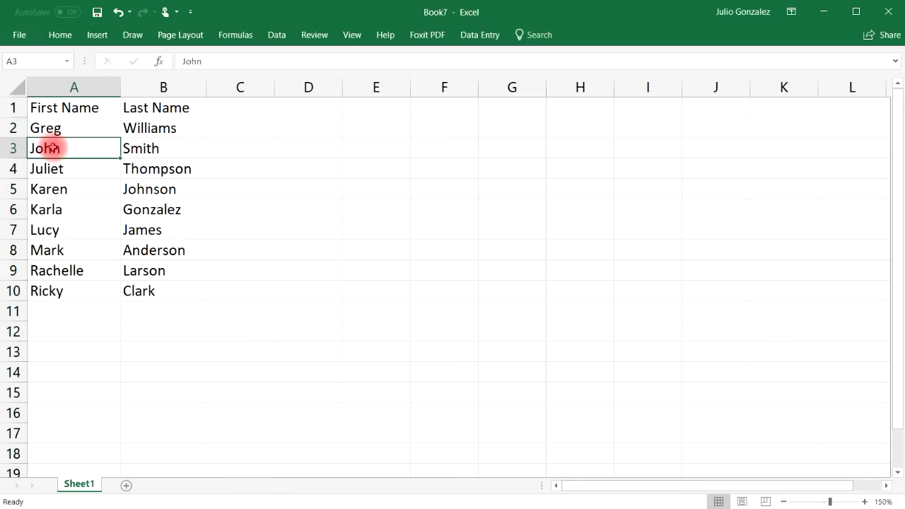
Check the name pairs in rows 2, 3 and 8.
{"action": "left_click_drag", "start_coordinate": [53, 147], "coordinate": [162, 152]}
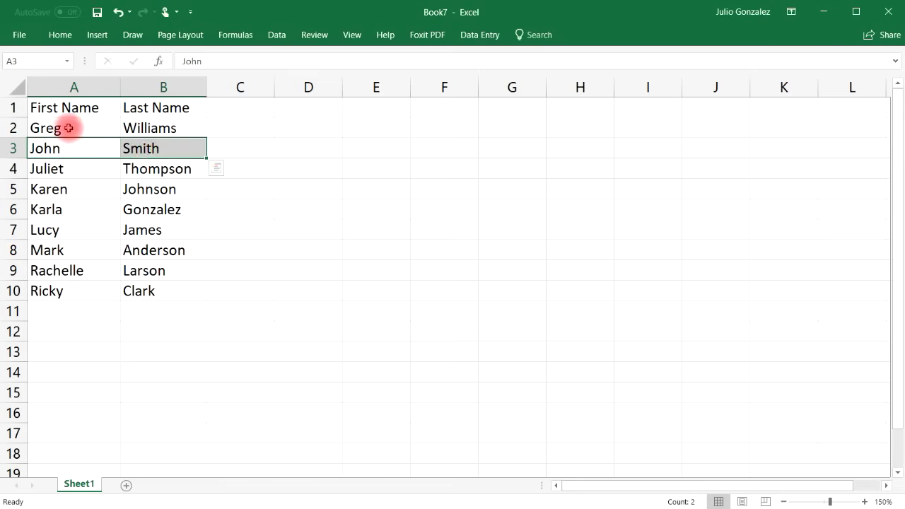
{"action": "left_click", "coordinate": [116, 128]}
{"action": "left_click_drag", "start_coordinate": [116, 128], "coordinate": [130, 128]}
{"action": "left_click_drag", "start_coordinate": [50, 250], "coordinate": [145, 250]}
{"action": "left_click", "coordinate": [322, 251]}
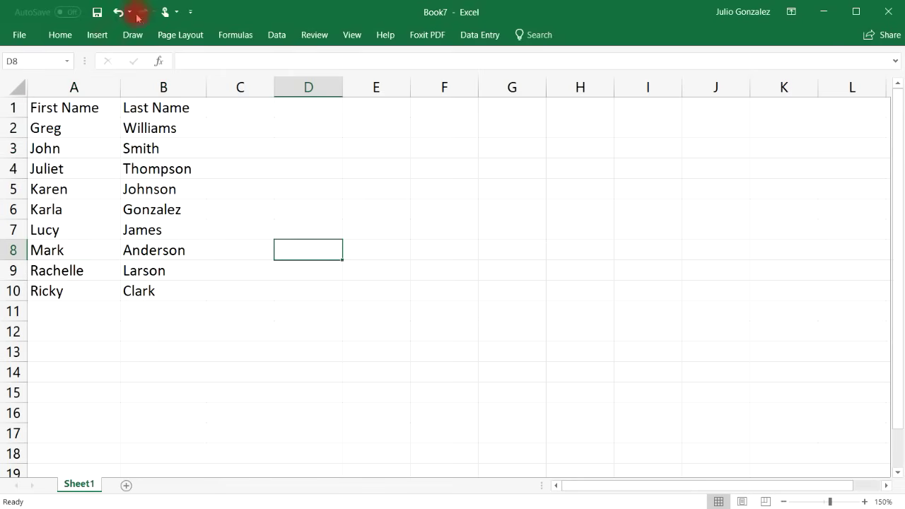
Undo the sort, then sort A2:B10 A to Z by first name.
{"action": "left_click", "coordinate": [118, 13]}
{"action": "left_click", "coordinate": [247, 148]}
{"action": "left_click_drag", "start_coordinate": [61, 124], "coordinate": [168, 284]}
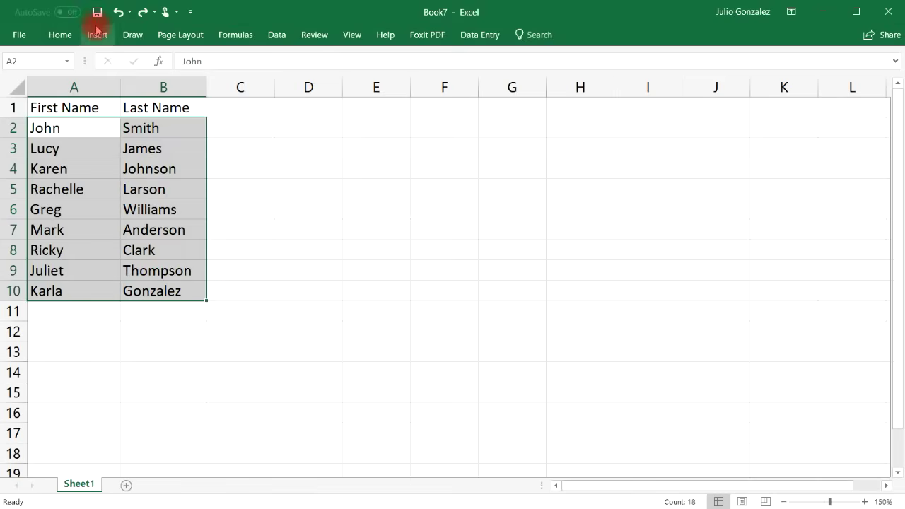
{"action": "right_click", "coordinate": [73, 129]}
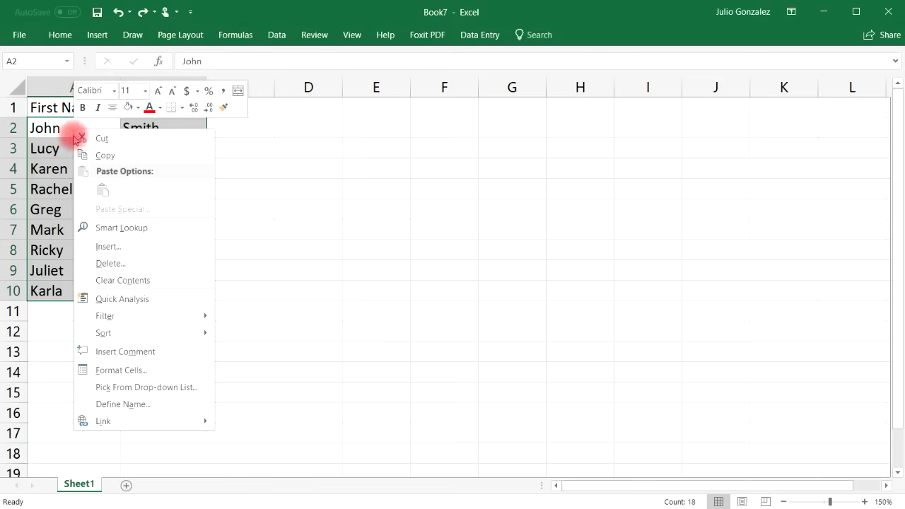
{"action": "mouse_move", "coordinate": [106, 338]}
{"action": "left_click", "coordinate": [246, 332]}
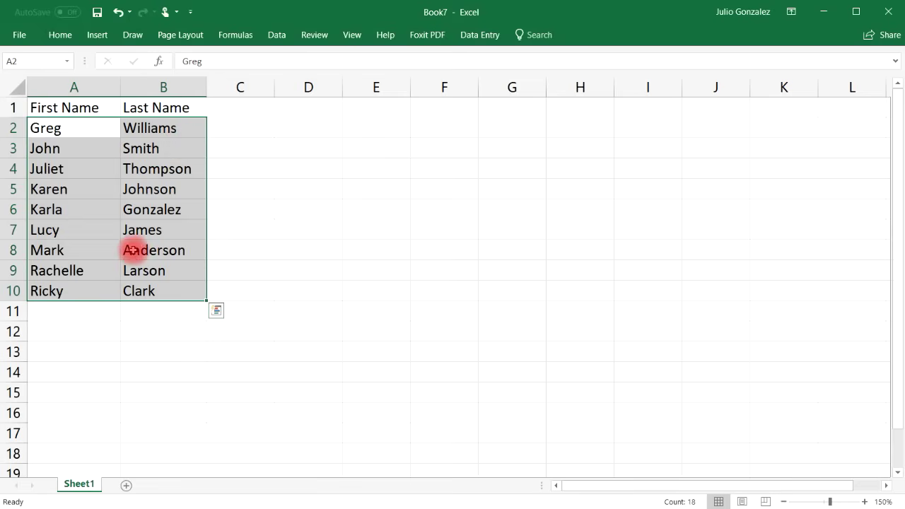
{"action": "left_click_drag", "start_coordinate": [82, 130], "coordinate": [63, 291]}
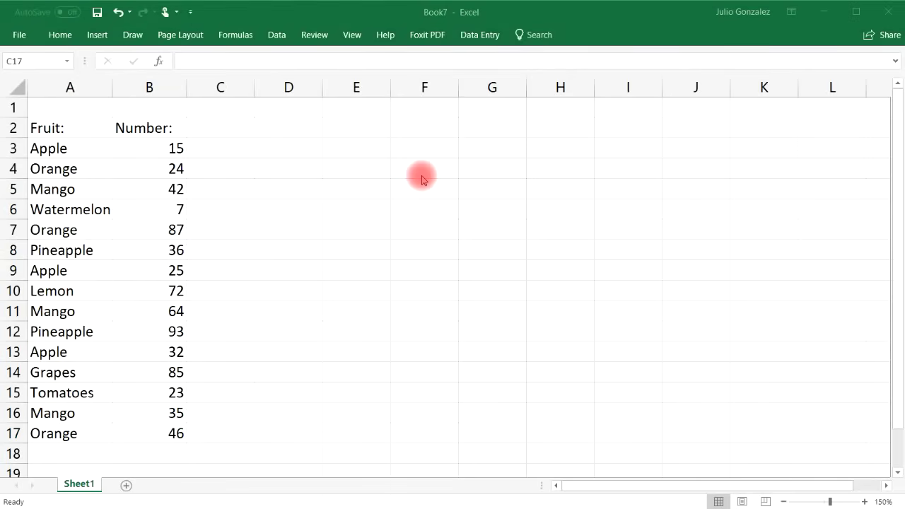
Inspect the Fruit: and Number: headings and the Apple and Pineapple entries in column A.
{"action": "left_click", "coordinate": [63, 126]}
{"action": "left_click", "coordinate": [143, 126]}
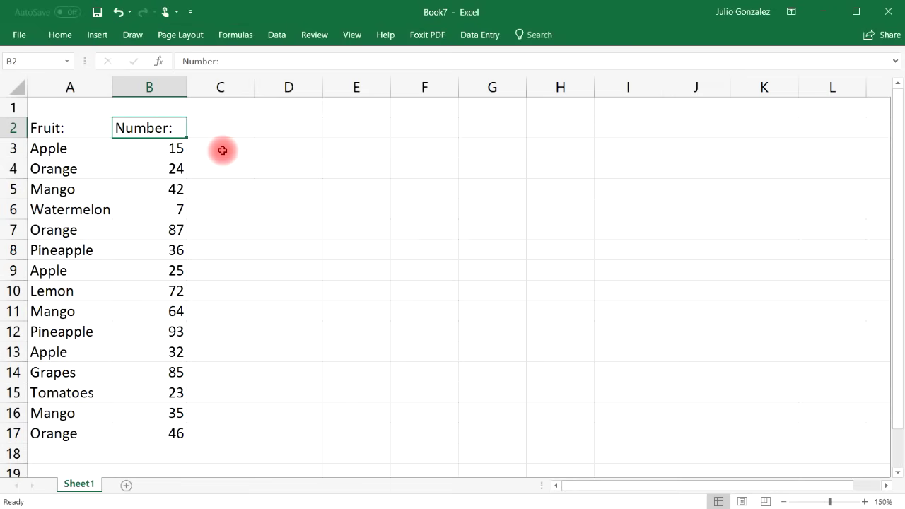
{"action": "left_click", "coordinate": [36, 149]}
{"action": "left_click", "coordinate": [88, 275]}
{"action": "left_click", "coordinate": [91, 334]}
{"action": "left_click", "coordinate": [86, 353]}
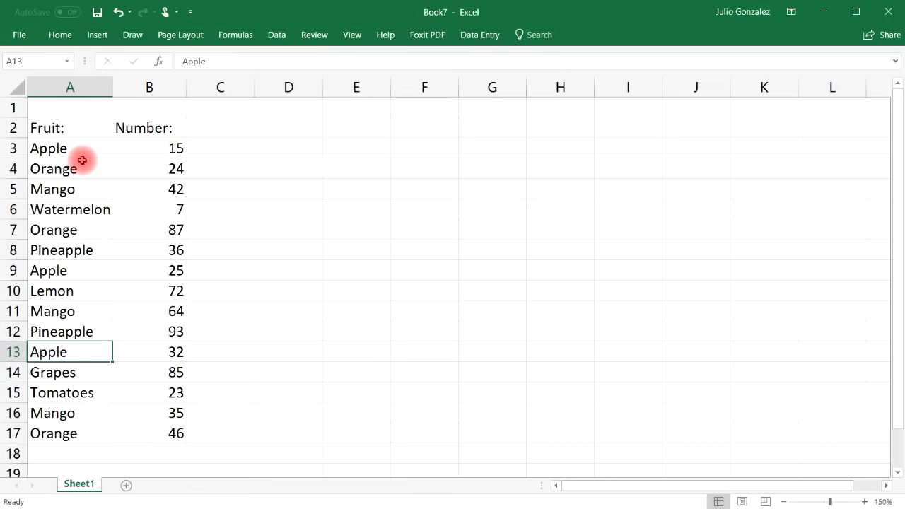
Filter the fruit list by selected cell value to show only Apple rows.
{"action": "left_click_drag", "start_coordinate": [78, 147], "coordinate": [85, 430]}
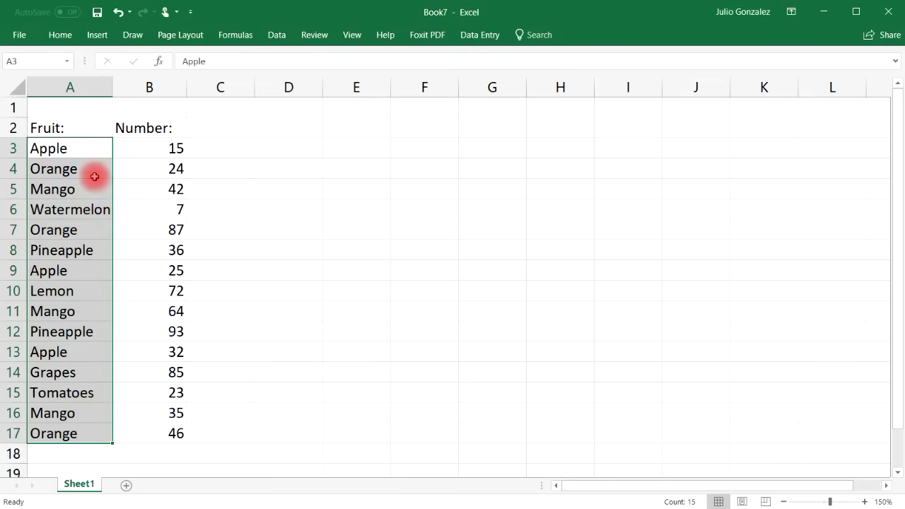
{"action": "right_click", "coordinate": [93, 147]}
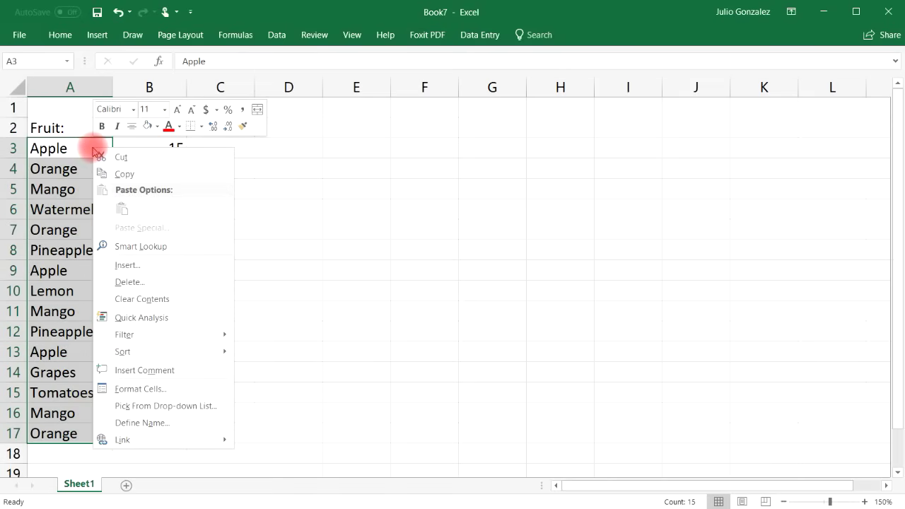
{"action": "mouse_move", "coordinate": [178, 334]}
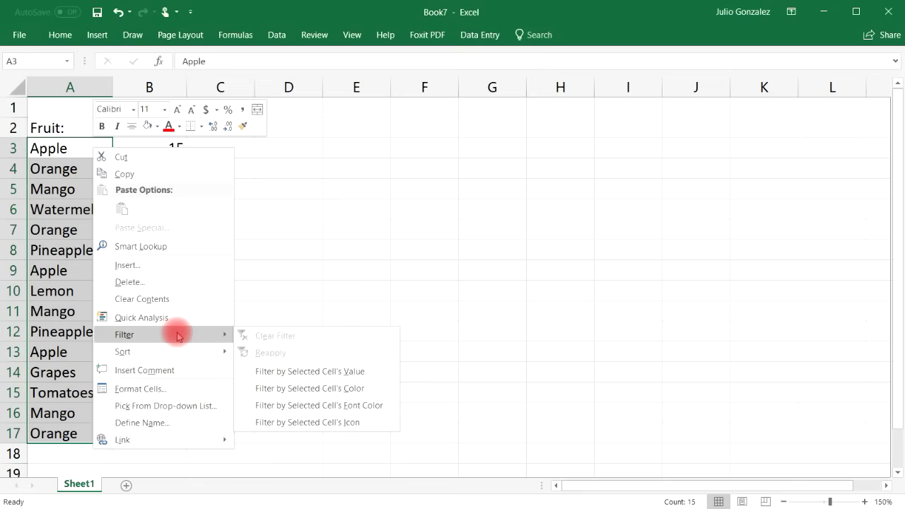
{"action": "left_click", "coordinate": [273, 372]}
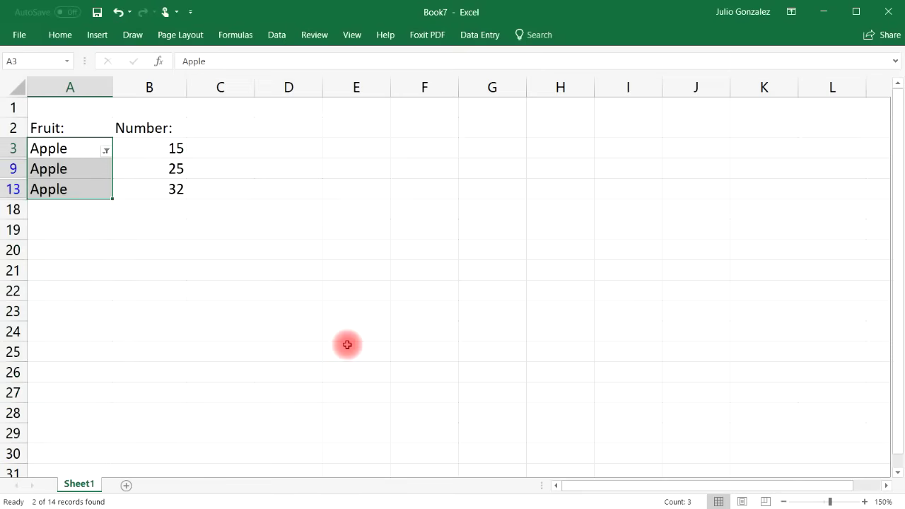
Close the Fruit filter dropdown, then undo the Apple filter and the 46 in B17.
{"action": "left_click", "coordinate": [106, 152]}
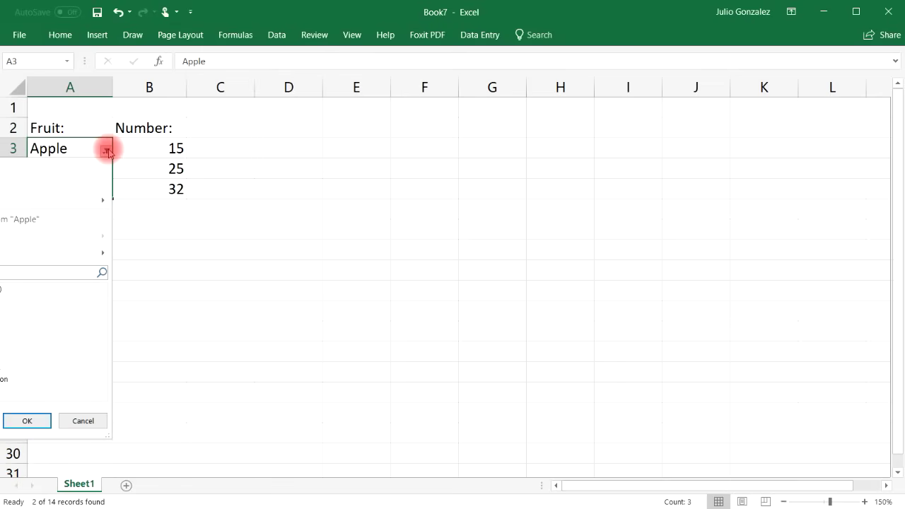
{"action": "left_click", "coordinate": [106, 152]}
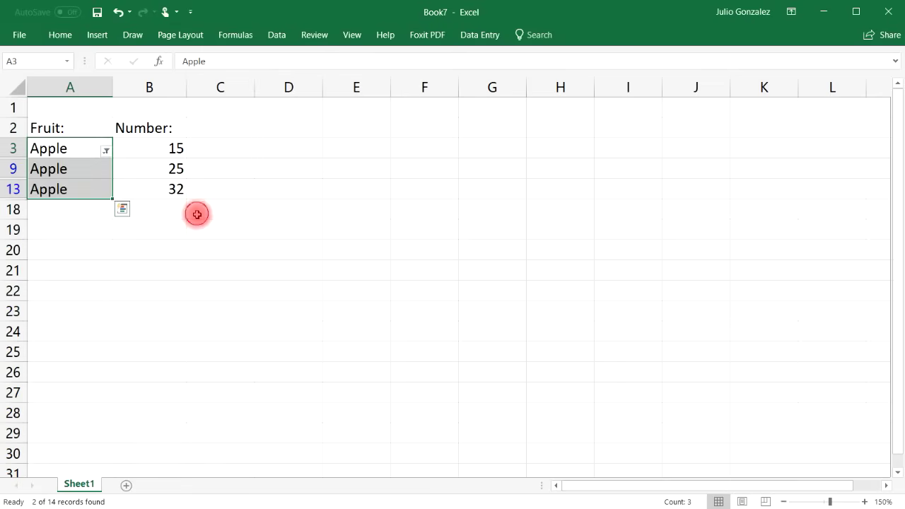
{"action": "left_click", "coordinate": [118, 14]}
{"action": "left_click", "coordinate": [119, 14]}
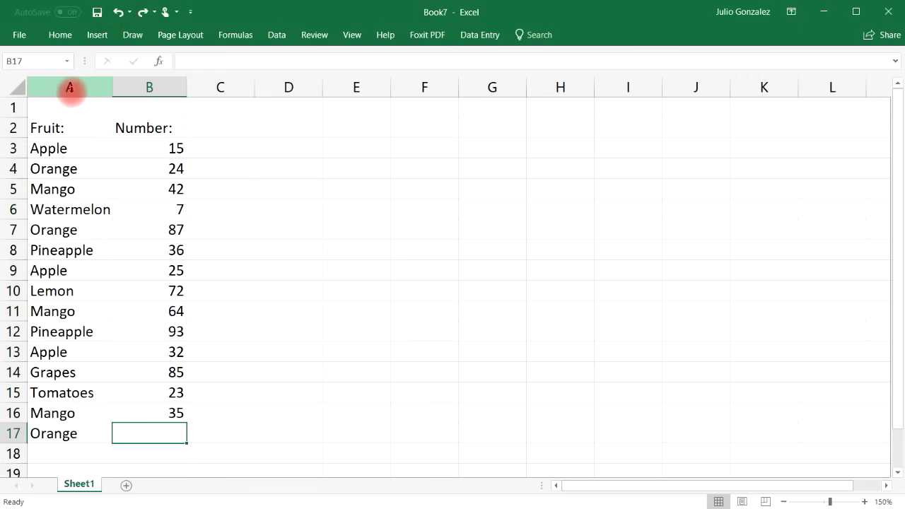
Insert three empty columns before column A.
{"action": "right_click", "coordinate": [44, 85]}
{"action": "left_click", "coordinate": [106, 186]}
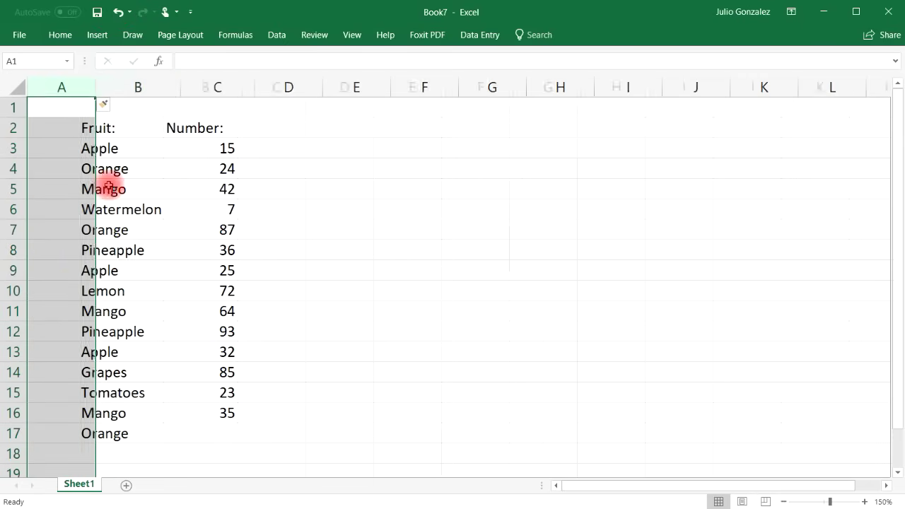
{"action": "right_click", "coordinate": [63, 87]}
{"action": "left_click", "coordinate": [87, 188]}
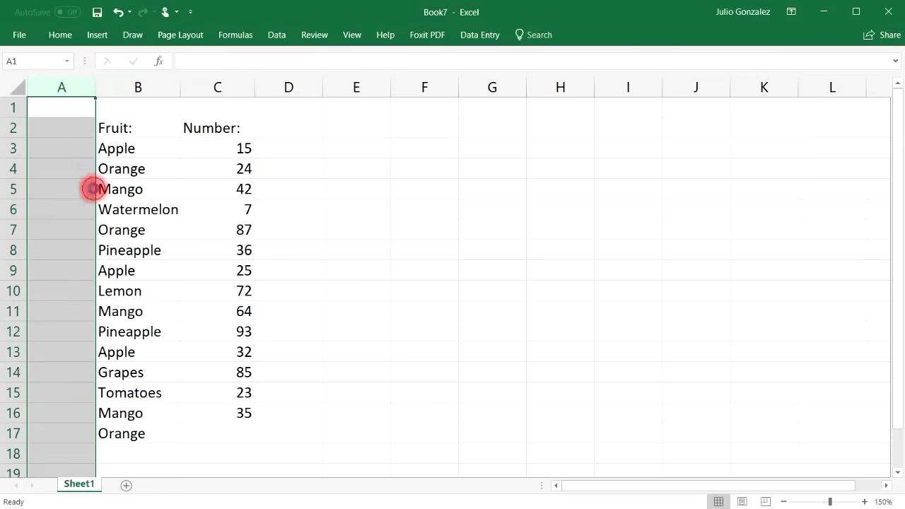
{"action": "right_click", "coordinate": [66, 87]}
{"action": "left_click", "coordinate": [97, 186]}
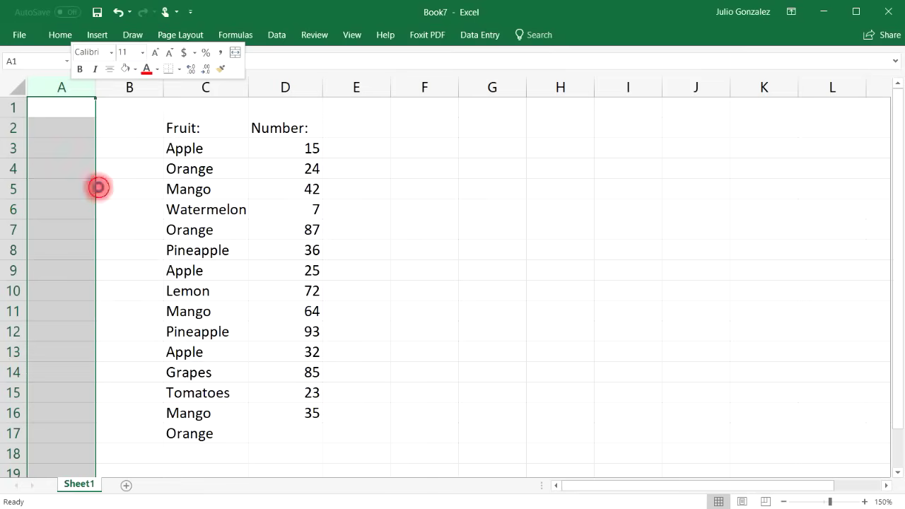
{"action": "left_click", "coordinate": [516, 185]}
Filter the Fruit column by the Fruit: header value, then undo it.
{"action": "left_click_drag", "start_coordinate": [271, 128], "coordinate": [272, 433]}
{"action": "right_click", "coordinate": [250, 149]}
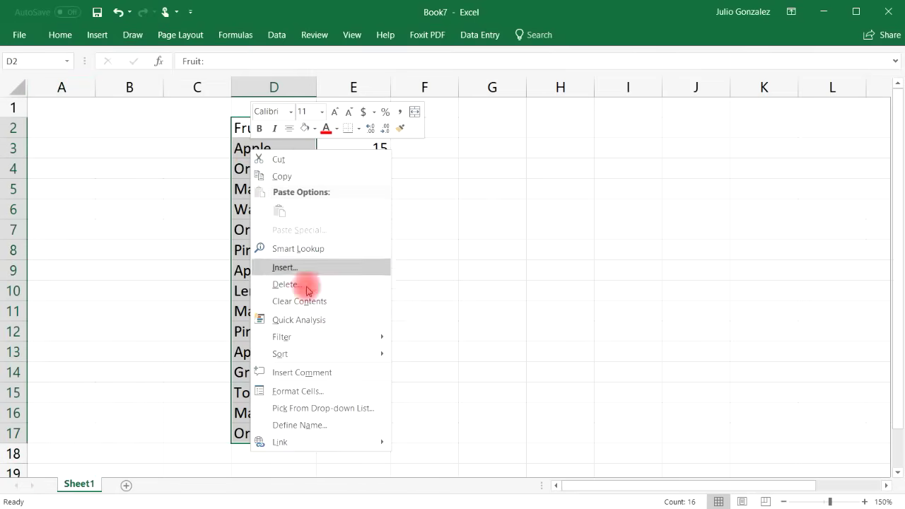
{"action": "mouse_move", "coordinate": [308, 343]}
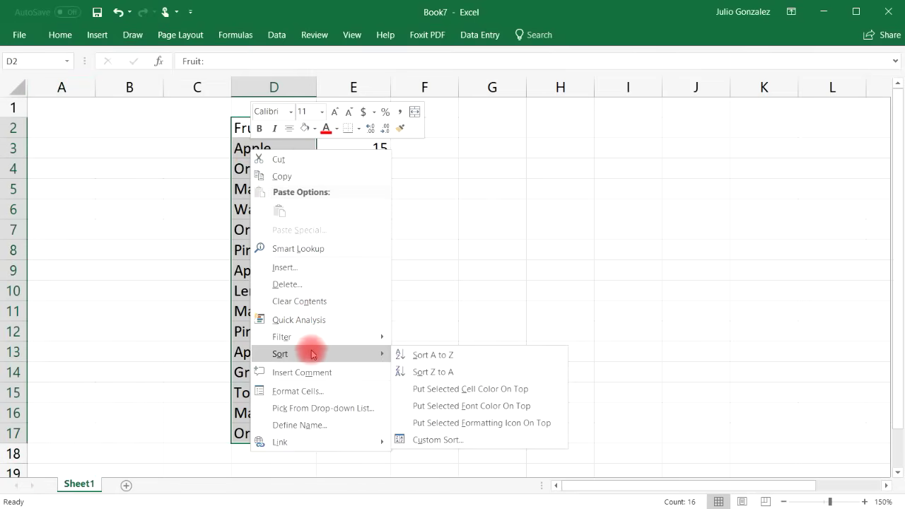
{"action": "left_click", "coordinate": [499, 372]}
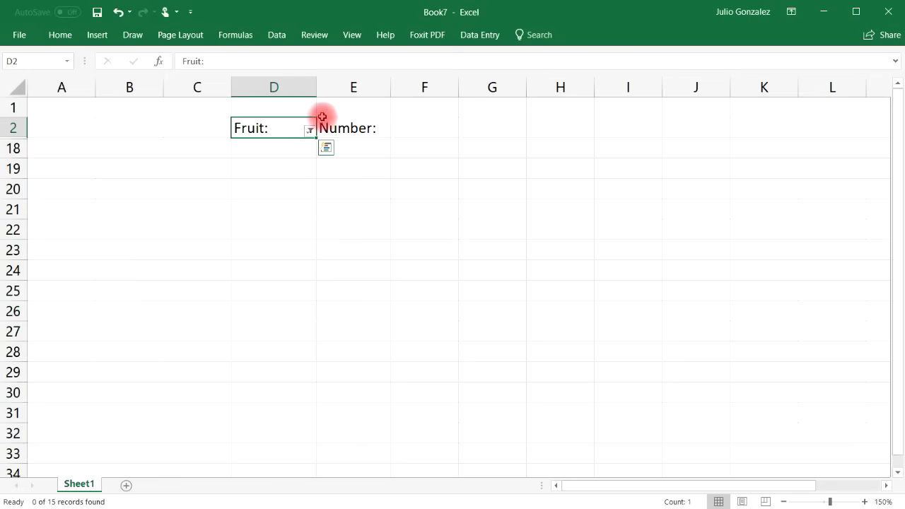
{"action": "left_click", "coordinate": [122, 21]}
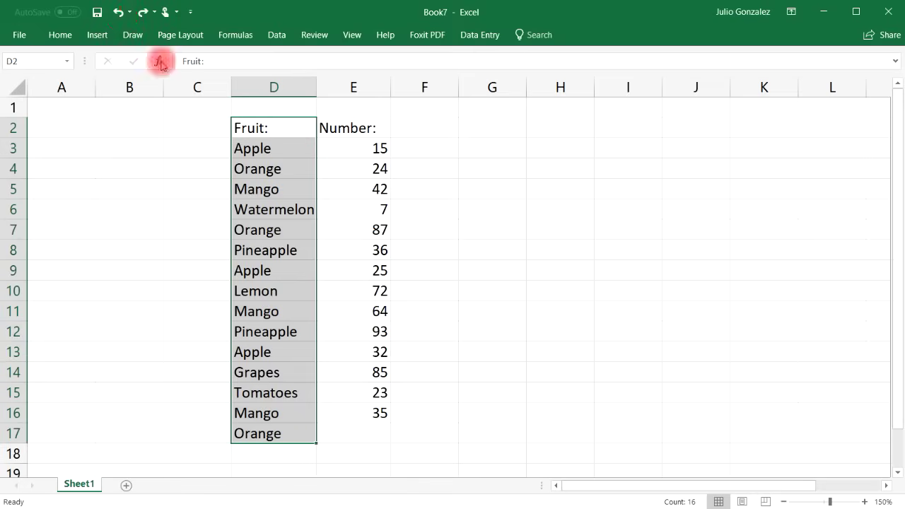
Filter D3:D17 by selected cell value to show only Apple, then undo.
{"action": "left_click", "coordinate": [263, 152]}
{"action": "left_click_drag", "start_coordinate": [263, 149], "coordinate": [258, 433]}
{"action": "right_click", "coordinate": [266, 150]}
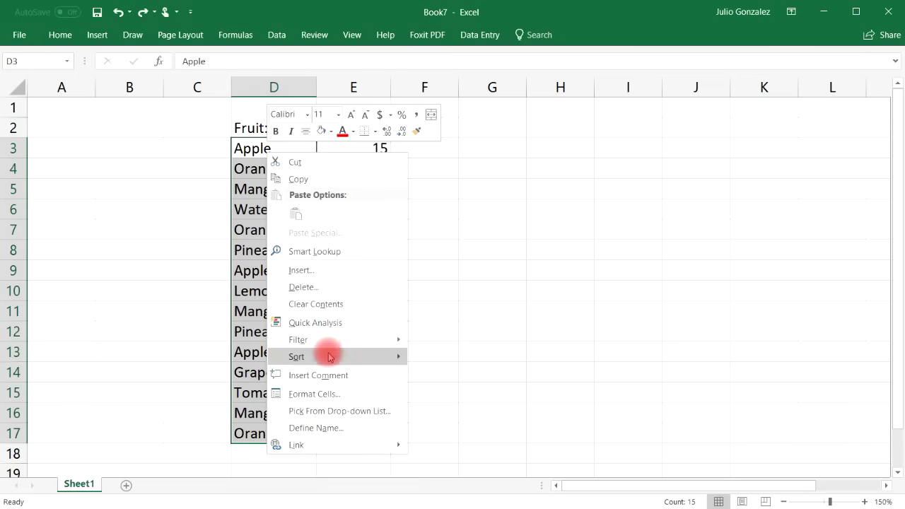
{"action": "mouse_move", "coordinate": [329, 339]}
{"action": "left_click", "coordinate": [509, 376]}
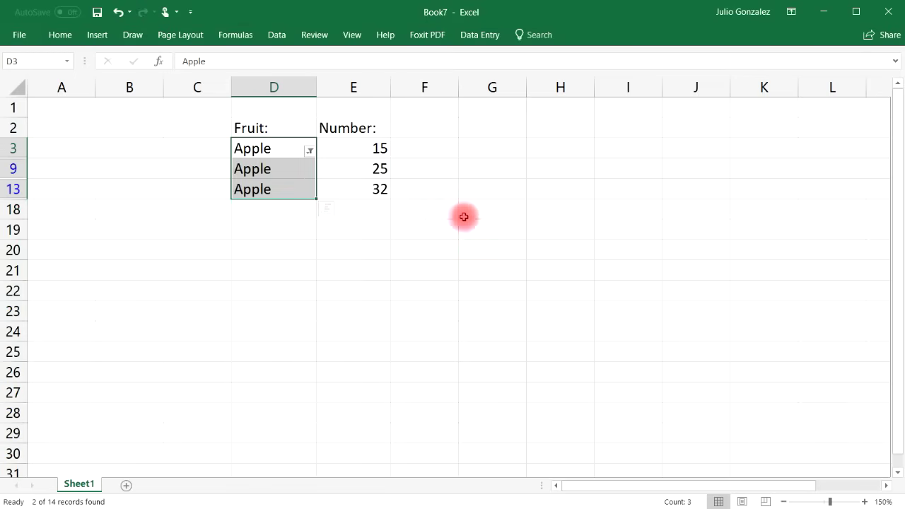
{"action": "left_click", "coordinate": [118, 14]}
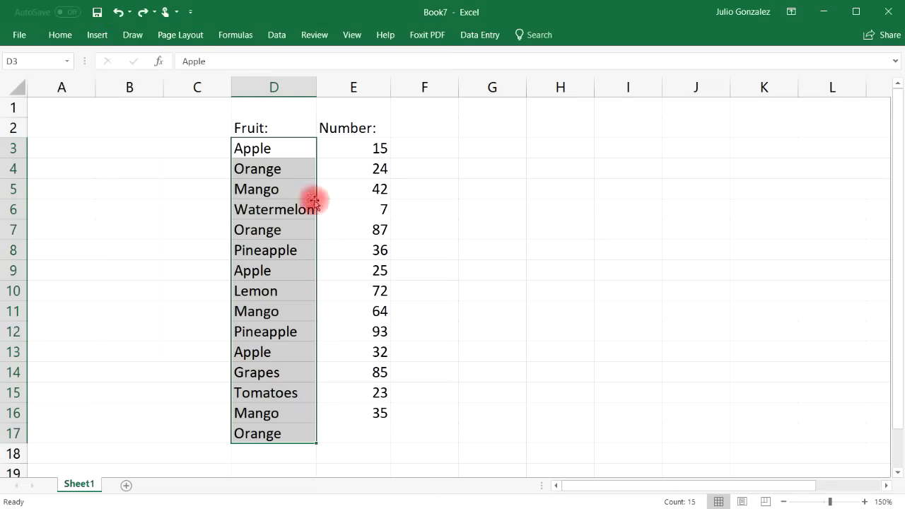
{"action": "left_click", "coordinate": [222, 271]}
Filter by the Orange value in D7, then undo the filter.
{"action": "left_click", "coordinate": [283, 232]}
{"action": "right_click", "coordinate": [282, 231]}
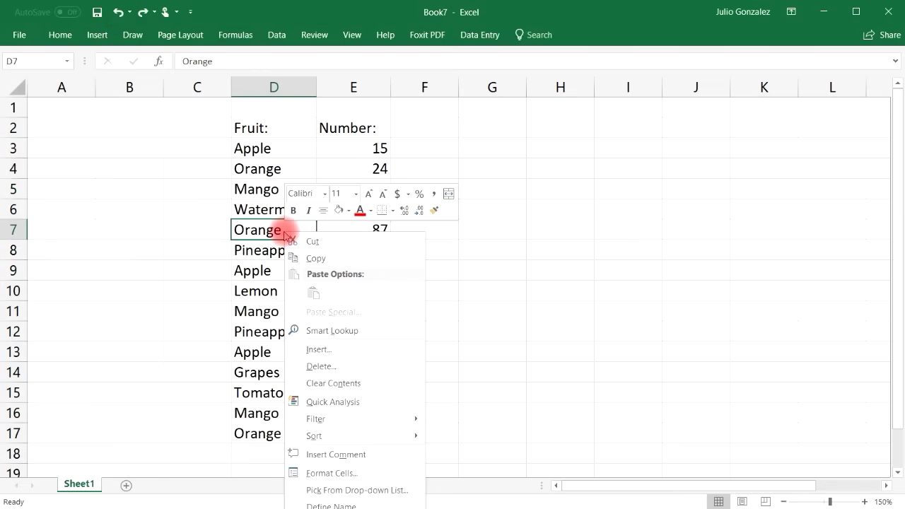
{"action": "mouse_move", "coordinate": [339, 418]}
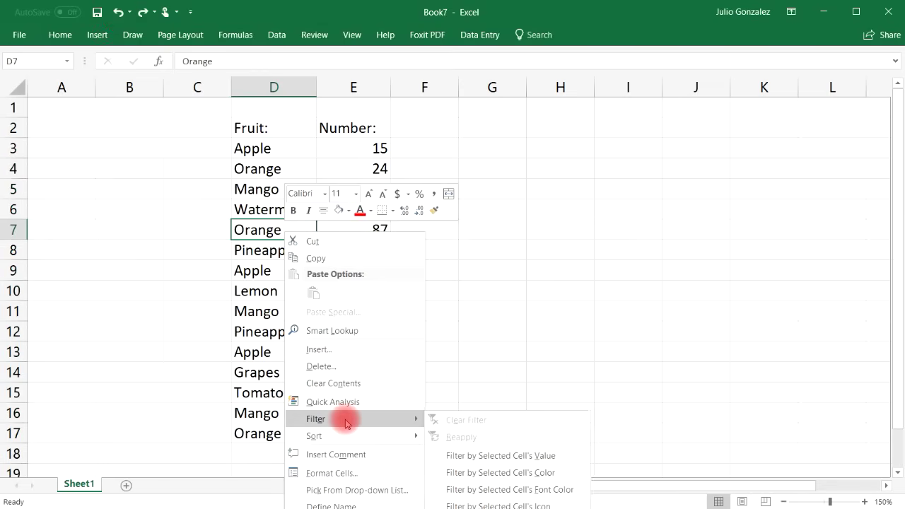
{"action": "left_click", "coordinate": [512, 458]}
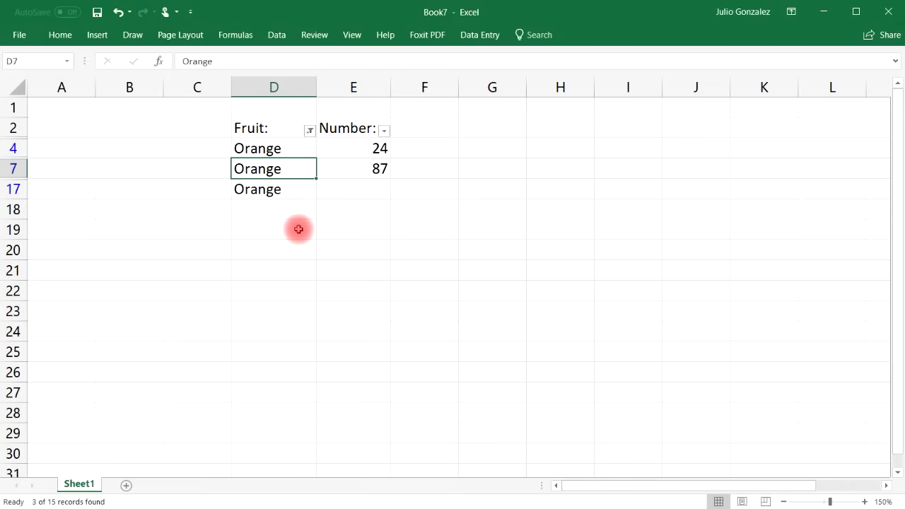
{"action": "left_click", "coordinate": [117, 12]}
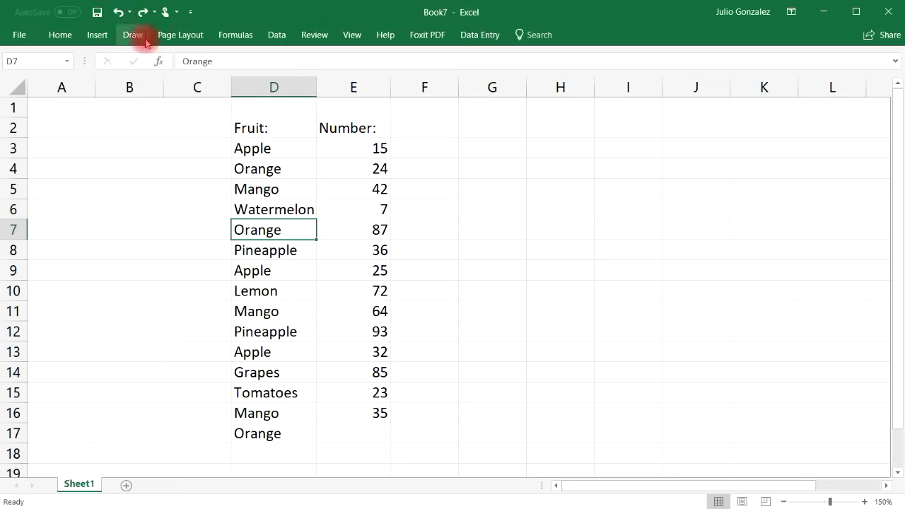
Enter 73 in E17.
{"action": "left_click", "coordinate": [359, 429]}
{"action": "type", "text": "73"}
{"action": "left_click", "coordinate": [461, 433]}
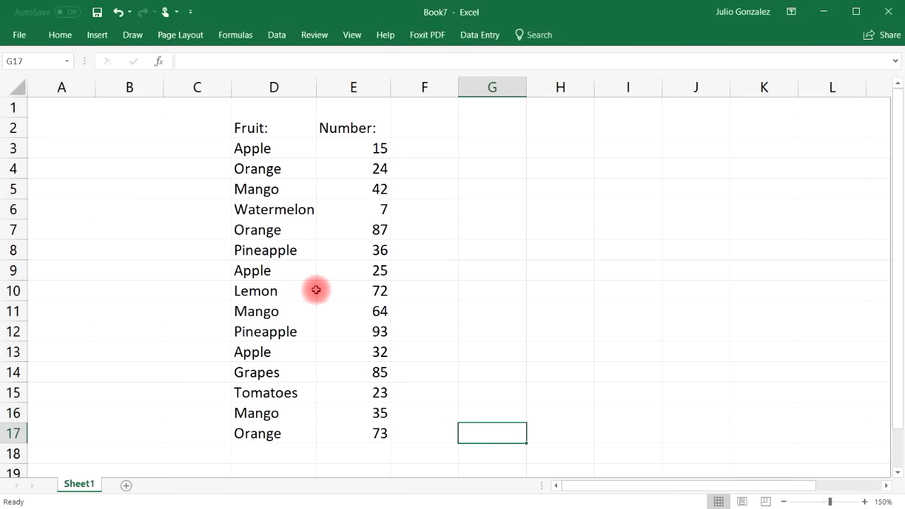
Filter by the Mango value in D11, then undo the filter.
{"action": "right_click", "coordinate": [272, 315]}
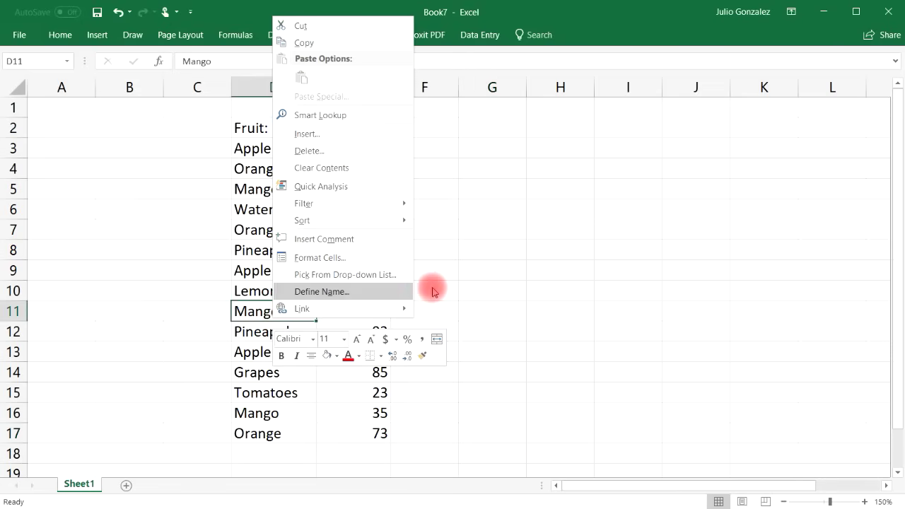
{"action": "mouse_move", "coordinate": [347, 220]}
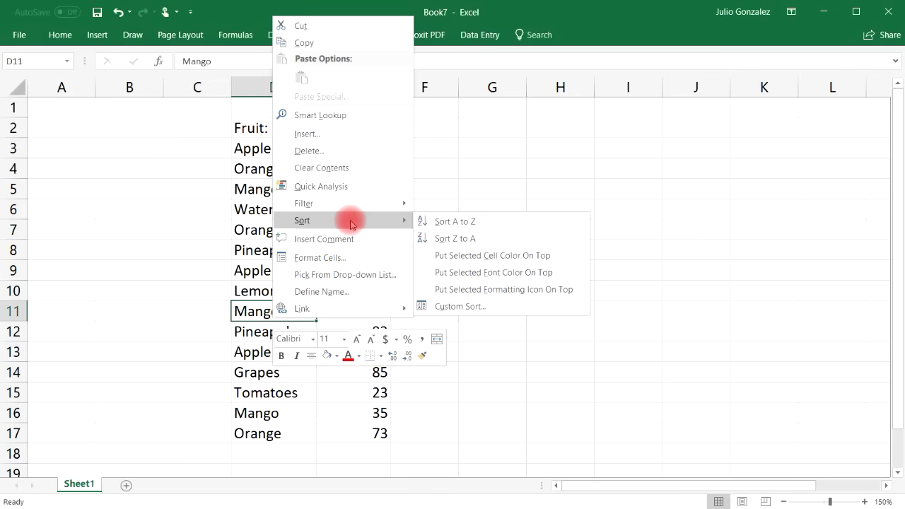
{"action": "mouse_move", "coordinate": [394, 203]}
{"action": "left_click", "coordinate": [490, 238]}
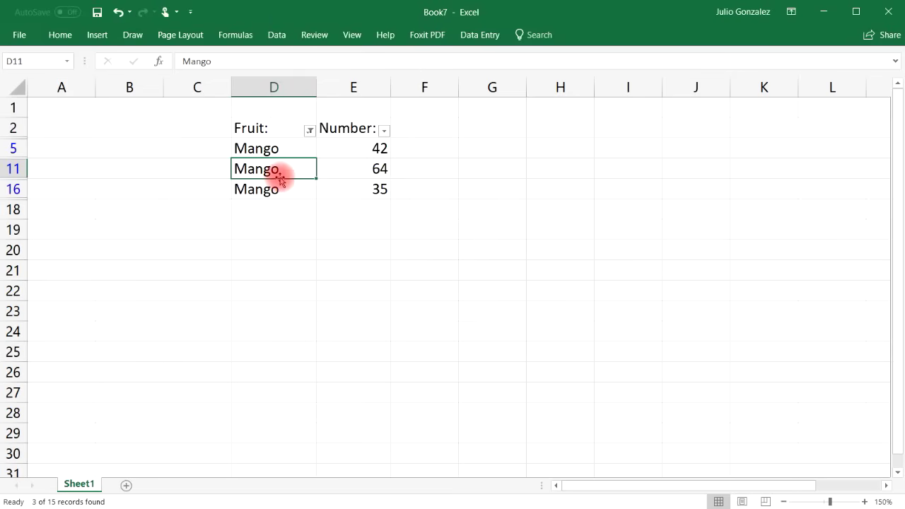
{"action": "left_click", "coordinate": [117, 12]}
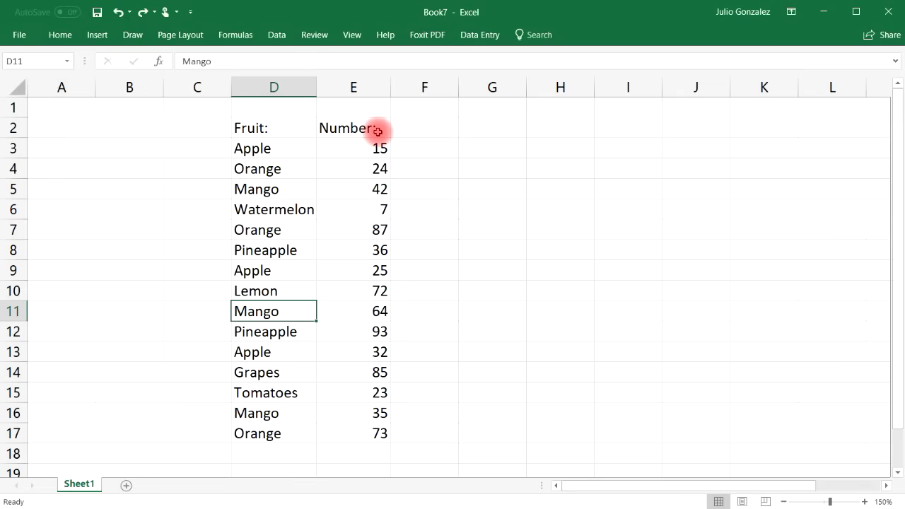
Convert the Fruit and Number data in D2:E17 into a table.
{"action": "left_click_drag", "start_coordinate": [243, 123], "coordinate": [384, 431]}
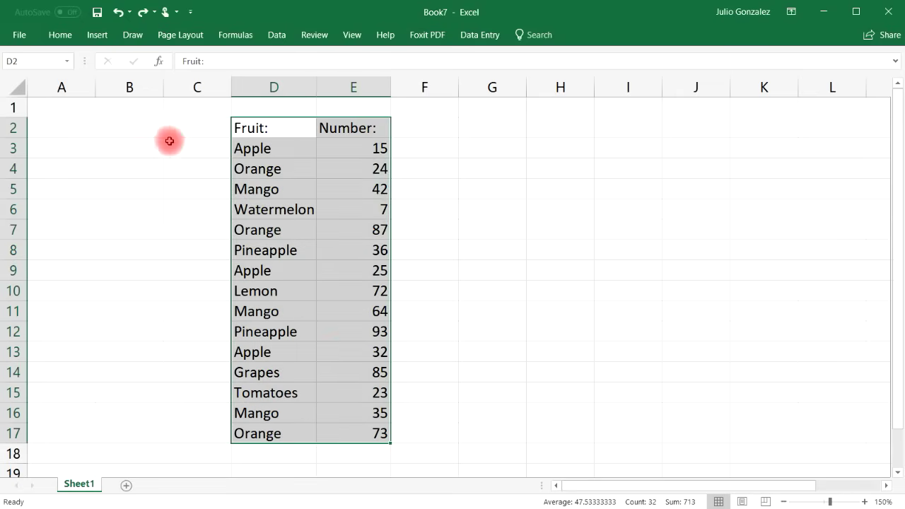
{"action": "left_click", "coordinate": [97, 36]}
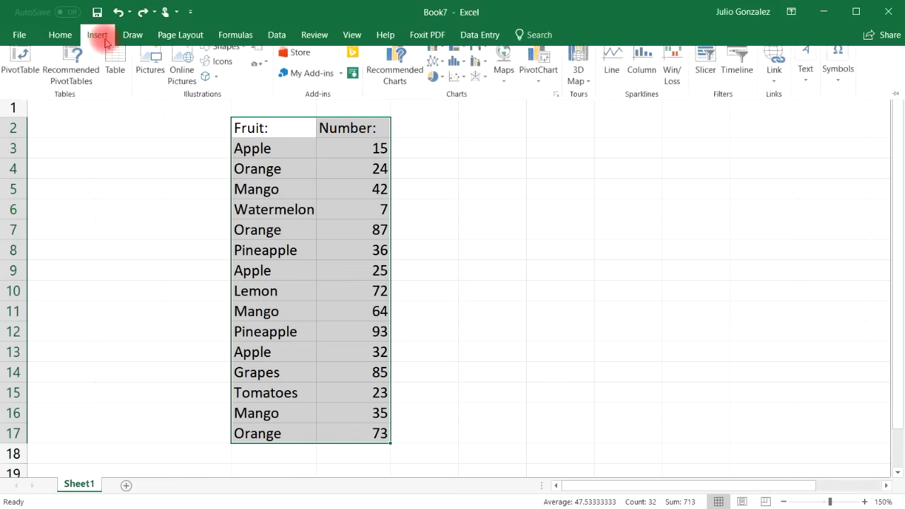
{"action": "left_click", "coordinate": [117, 62]}
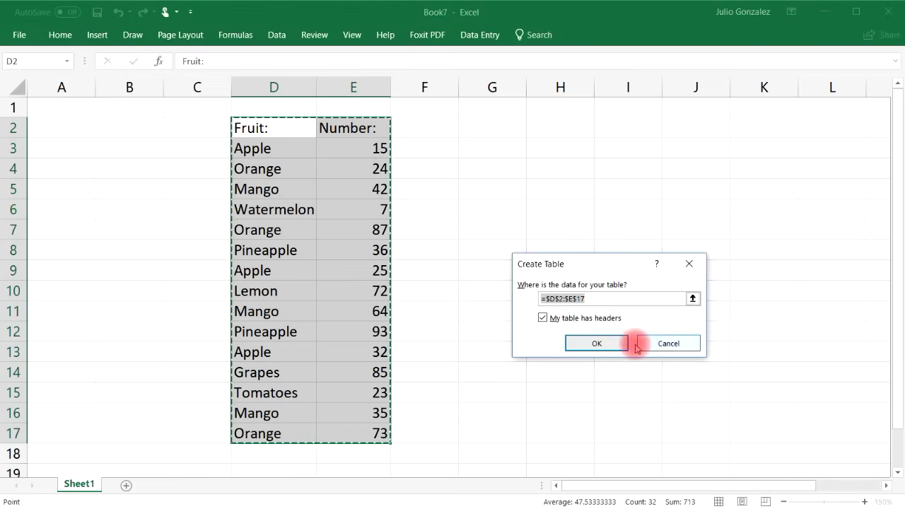
{"action": "left_click", "coordinate": [601, 344]}
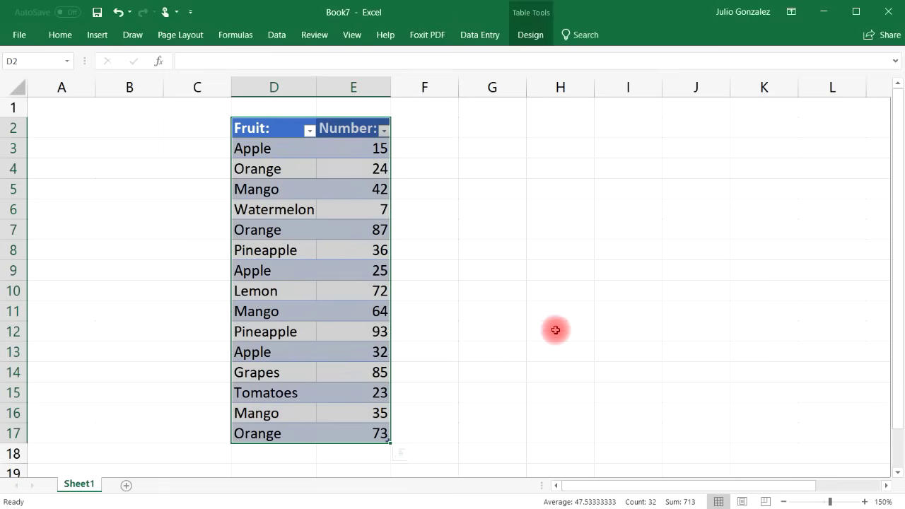
{"action": "left_click", "coordinate": [452, 269]}
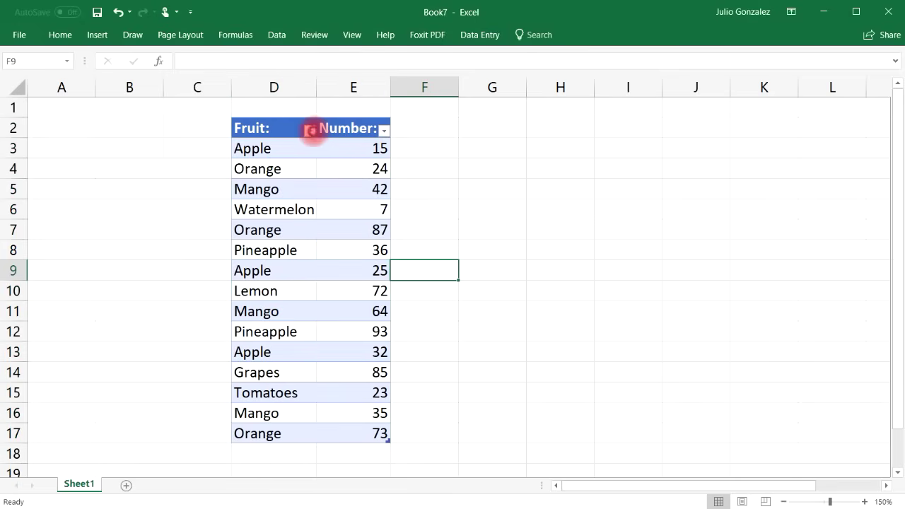
Filter the Fruit column to show only Apple.
{"action": "left_click", "coordinate": [309, 131]}
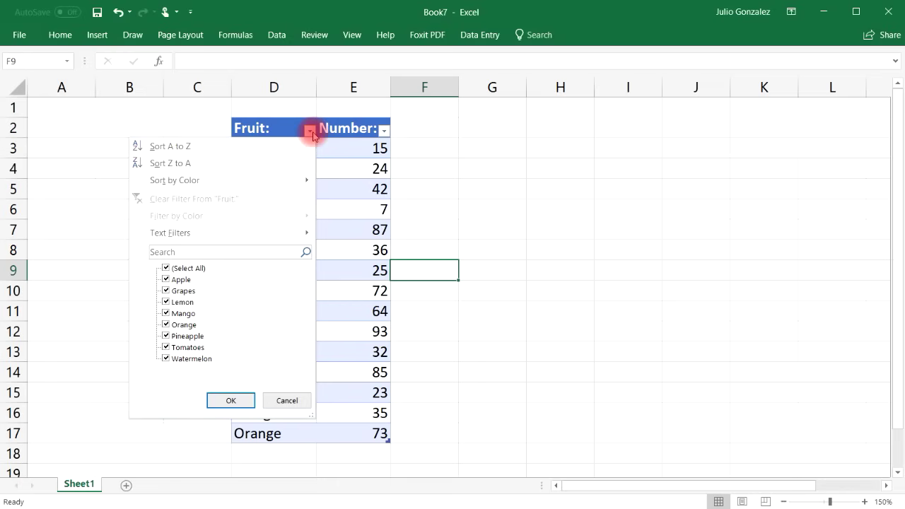
{"action": "left_click", "coordinate": [165, 269]}
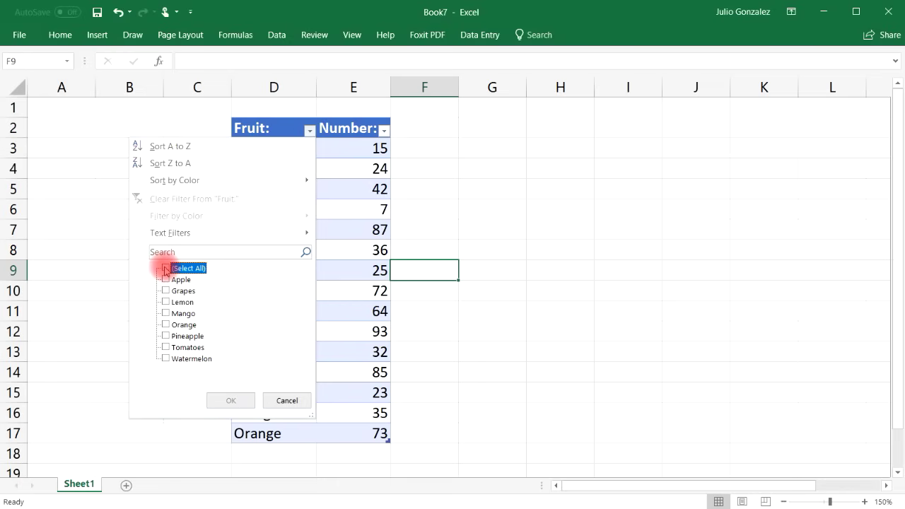
{"action": "left_click", "coordinate": [166, 280]}
{"action": "left_click", "coordinate": [234, 400]}
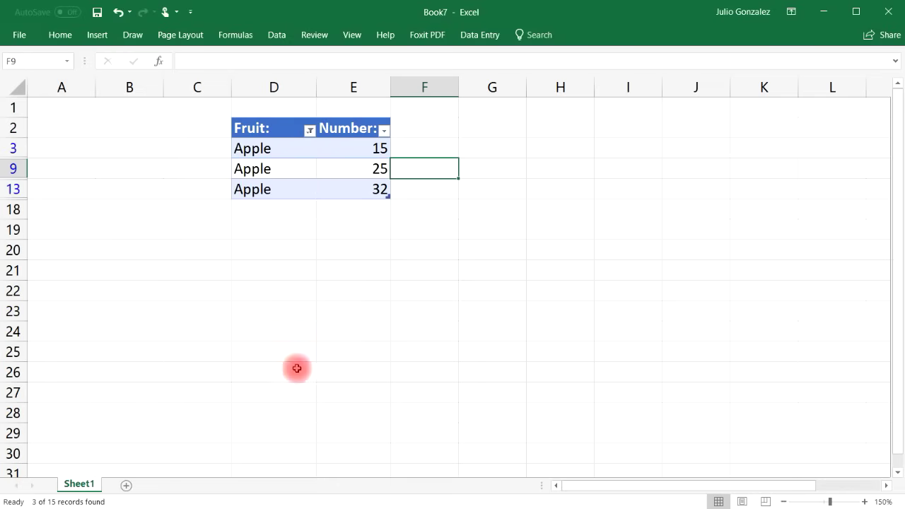
Add Grapes and Mango to the Fruit column filter.
{"action": "left_click", "coordinate": [310, 131]}
{"action": "left_click", "coordinate": [169, 289]}
{"action": "left_click", "coordinate": [231, 400]}
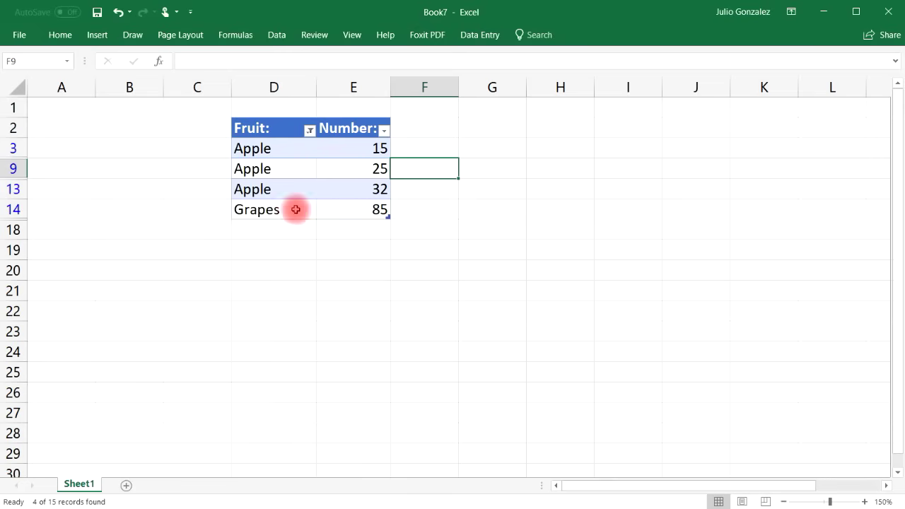
{"action": "left_click", "coordinate": [310, 131]}
{"action": "left_click", "coordinate": [172, 315]}
{"action": "left_click", "coordinate": [246, 400]}
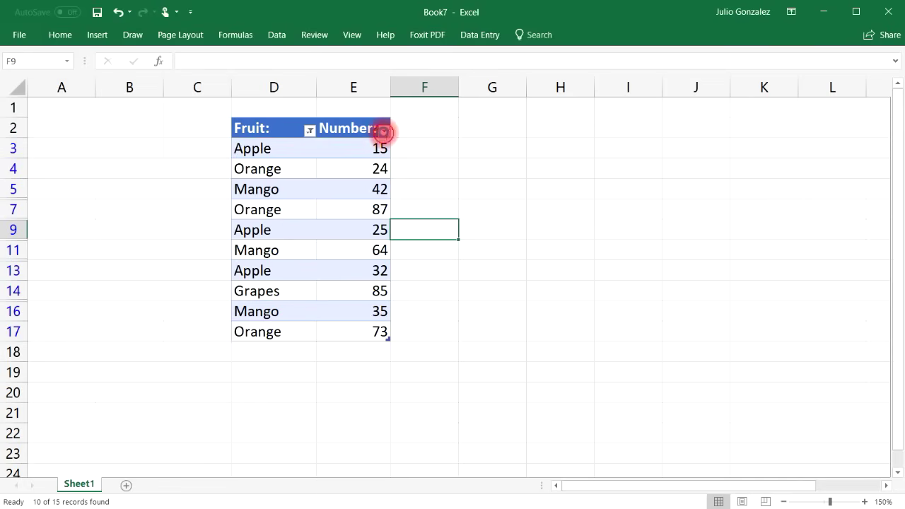
Apply a Number filter of Between 20 and 50.
{"action": "left_click", "coordinate": [383, 131]}
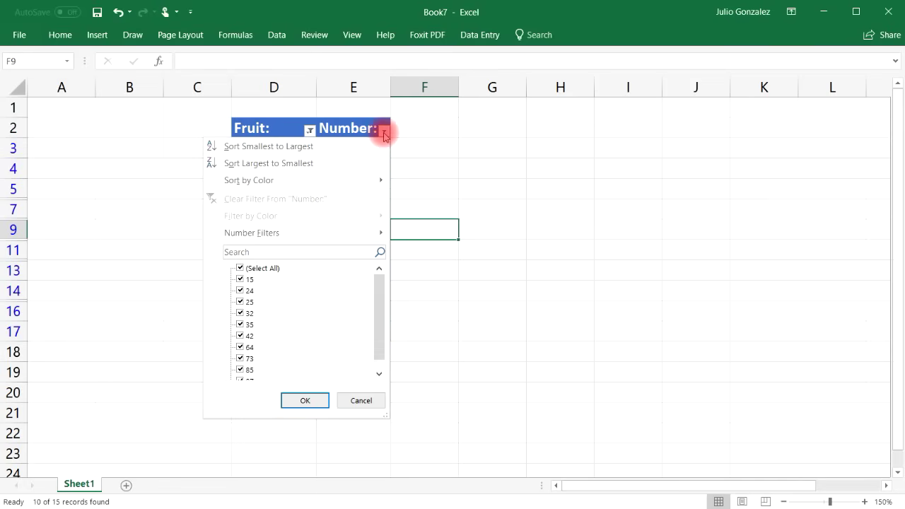
{"action": "left_click", "coordinate": [240, 268]}
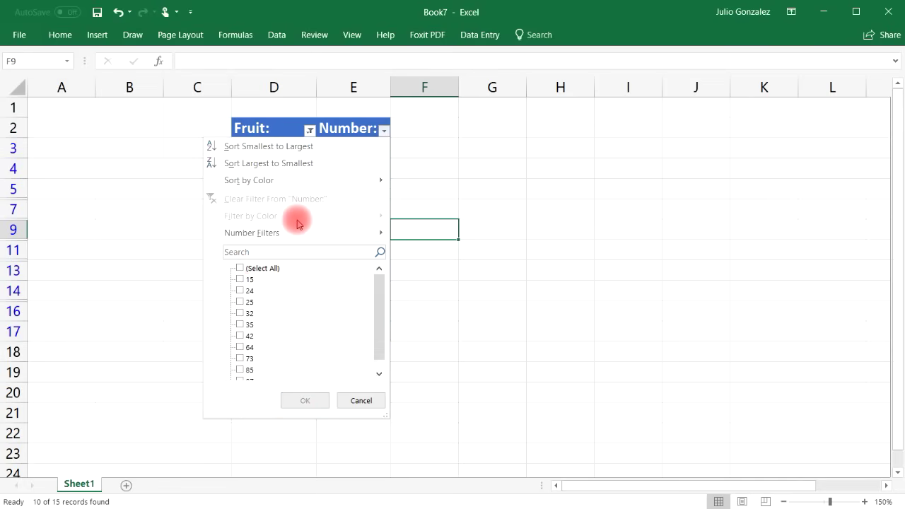
{"action": "mouse_move", "coordinate": [290, 235]}
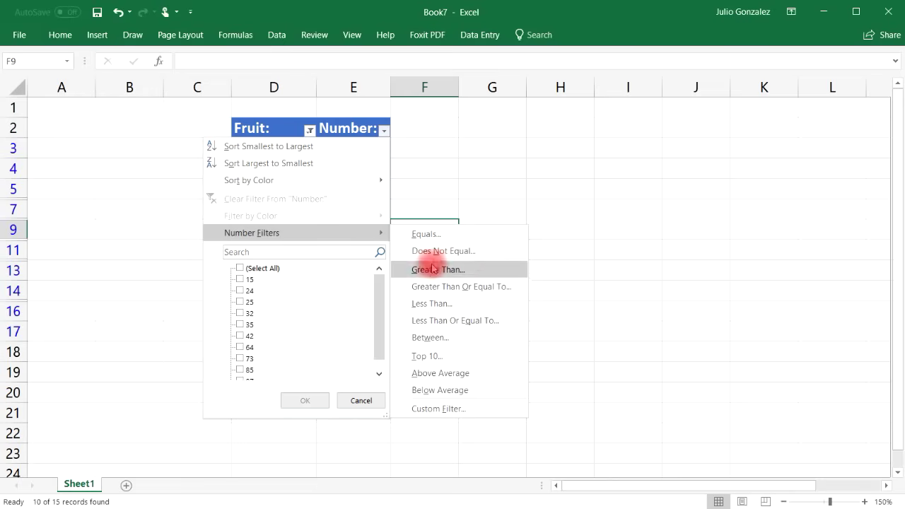
{"action": "left_click", "coordinate": [432, 335]}
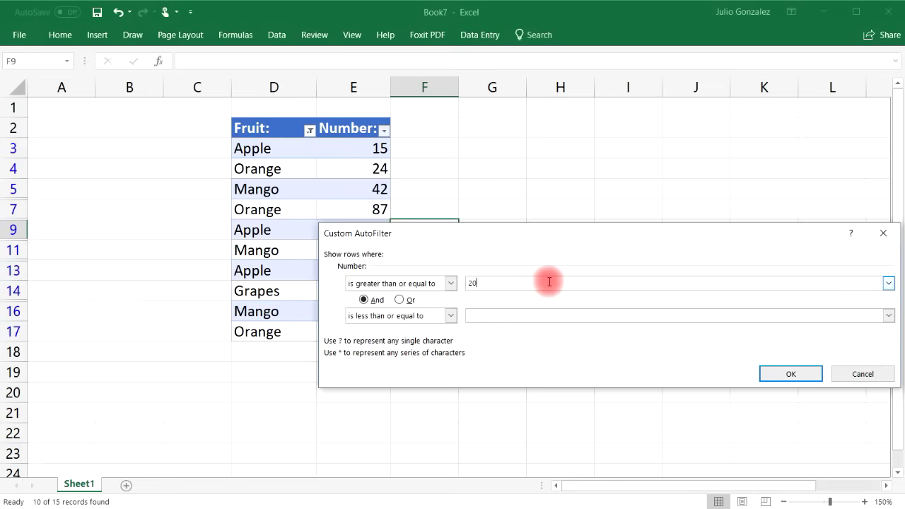
{"action": "left_click", "coordinate": [530, 317]}
{"action": "type", "text": "5"}
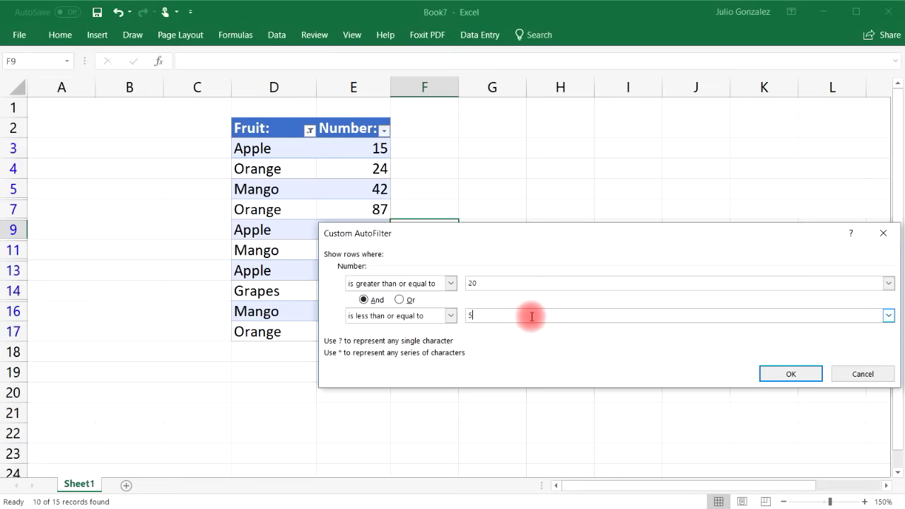
{"action": "type", "text": "0"}
{"action": "left_click", "coordinate": [805, 373]}
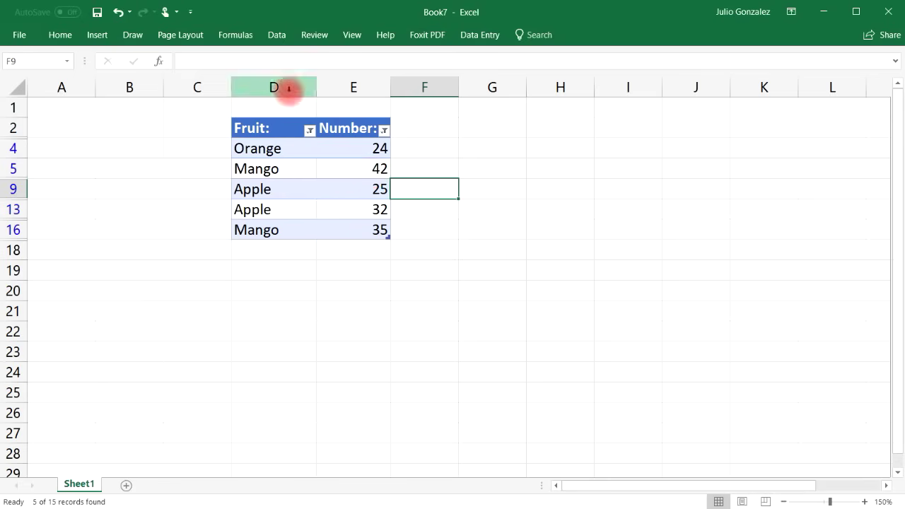
Replace the Number filter with Greater Than 30.
{"action": "left_click", "coordinate": [309, 130]}
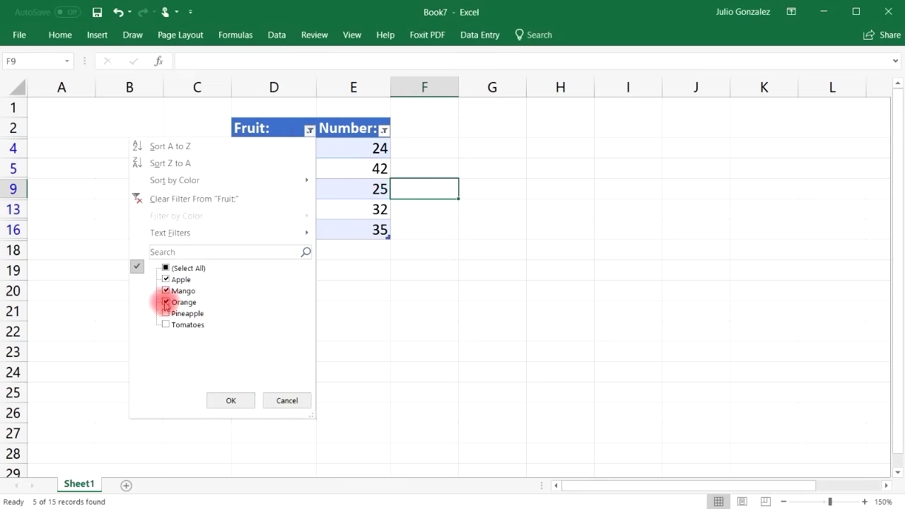
{"action": "left_click", "coordinate": [384, 131]}
{"action": "left_click", "coordinate": [384, 131]}
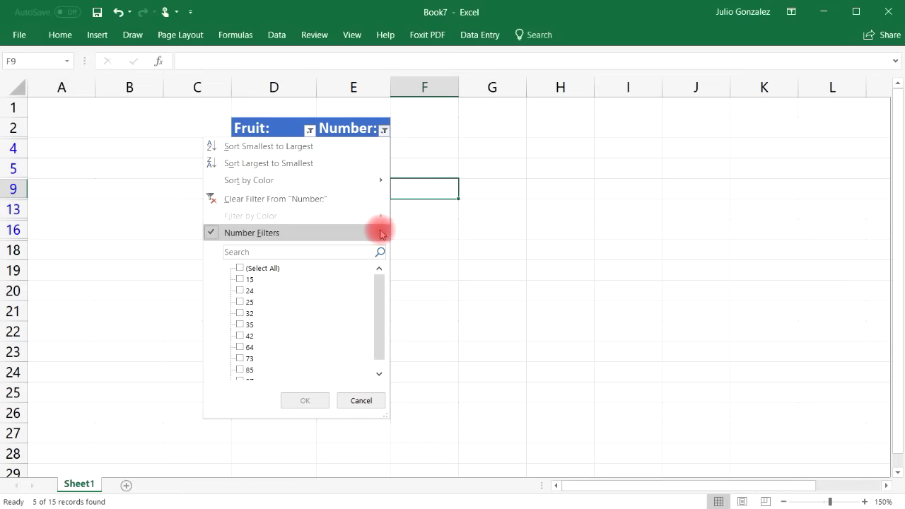
{"action": "mouse_move", "coordinate": [381, 234]}
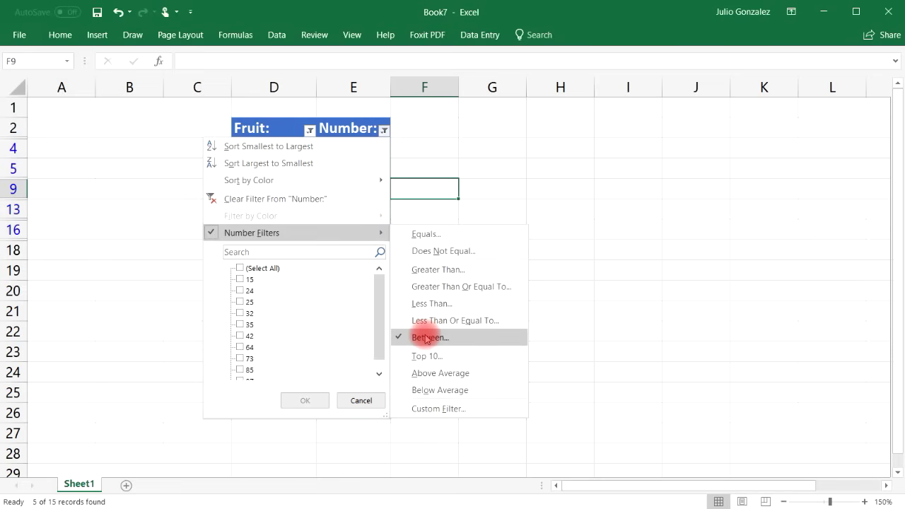
{"action": "left_click", "coordinate": [448, 269]}
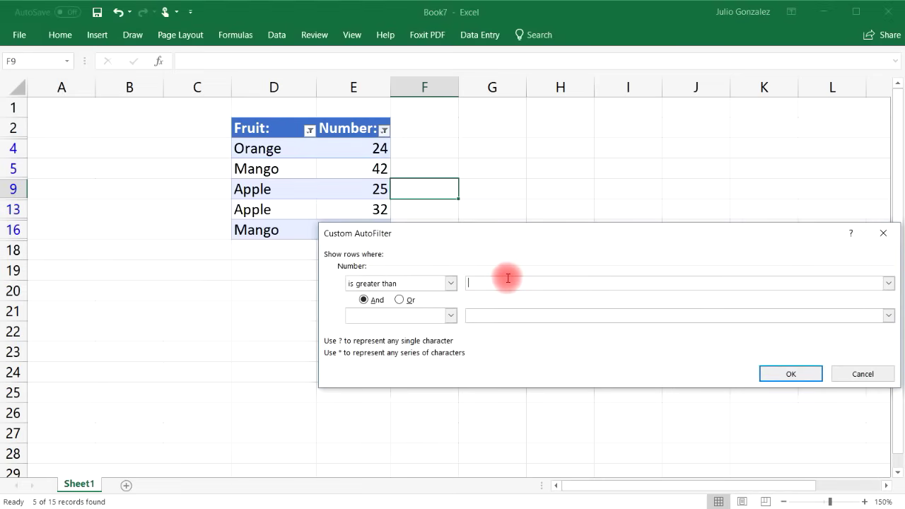
{"action": "type", "text": "30"}
{"action": "left_click", "coordinate": [791, 374]}
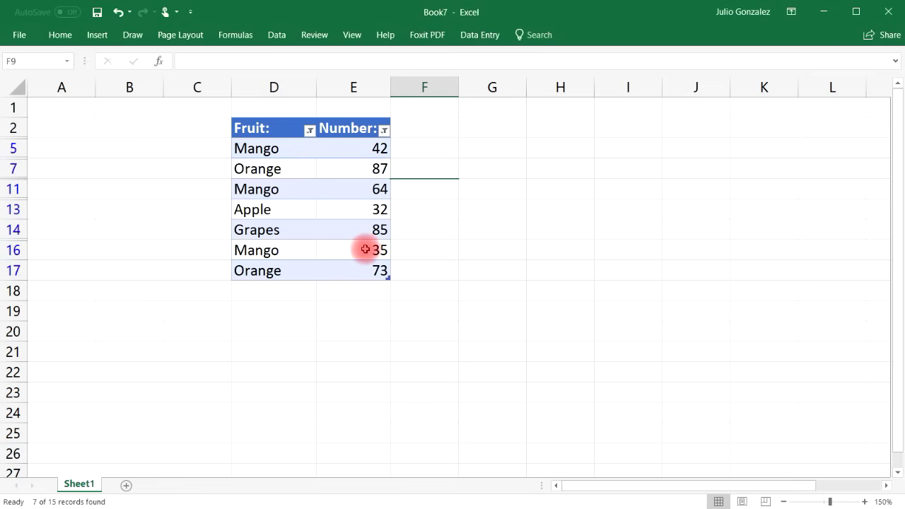
{"action": "left_click", "coordinate": [383, 130]}
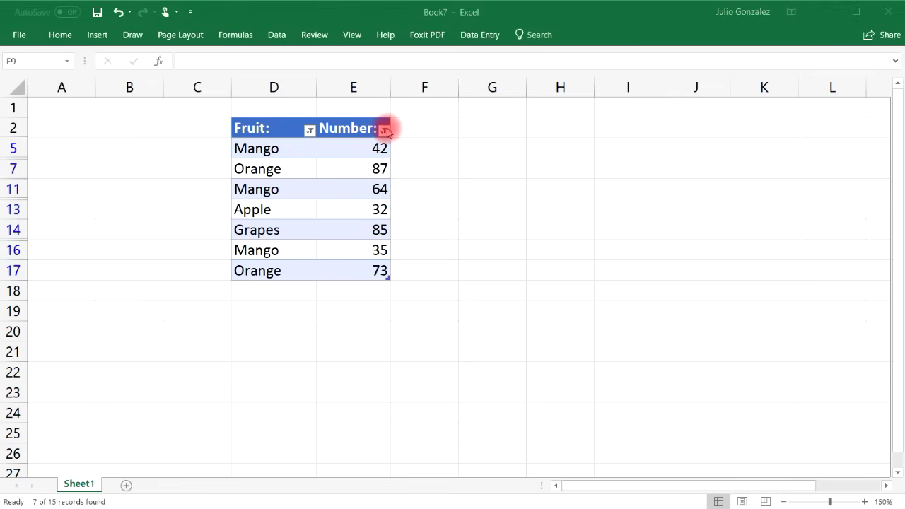
Filter the Number column to show only values less than 50.
{"action": "left_click", "coordinate": [384, 130]}
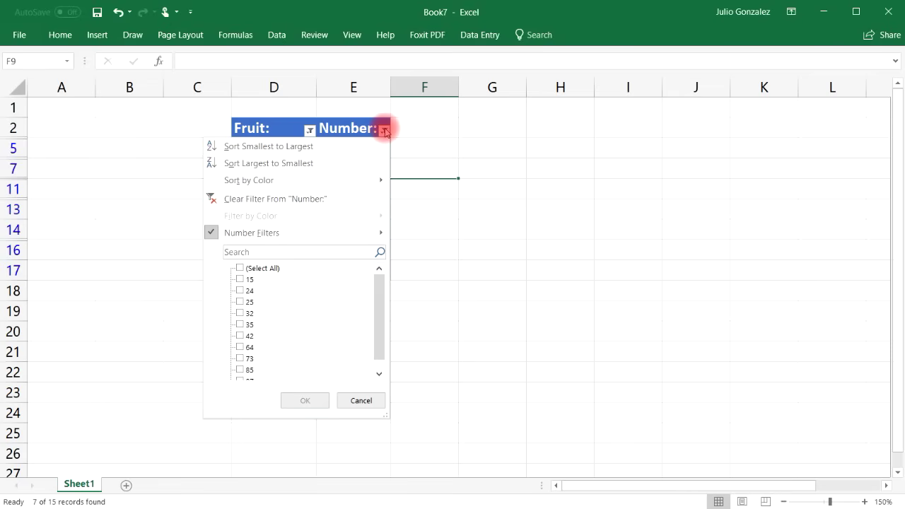
{"action": "mouse_move", "coordinate": [374, 230]}
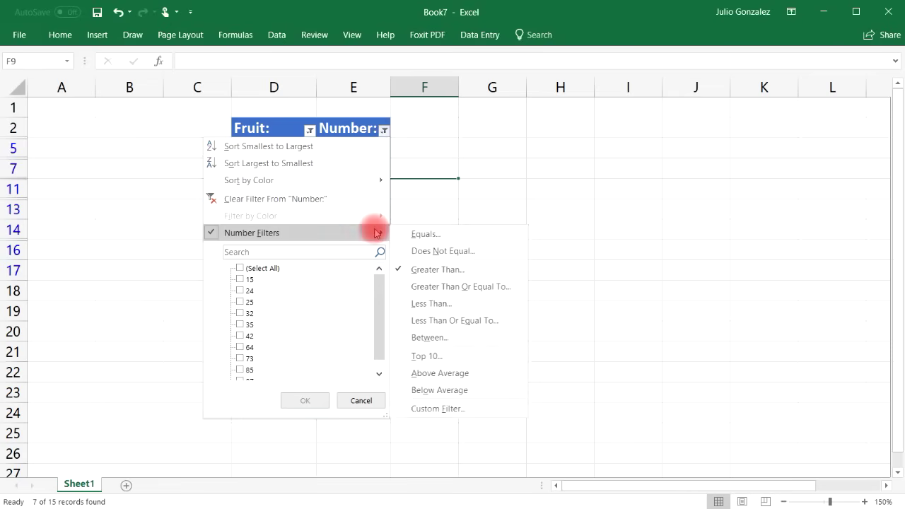
{"action": "left_click", "coordinate": [460, 303]}
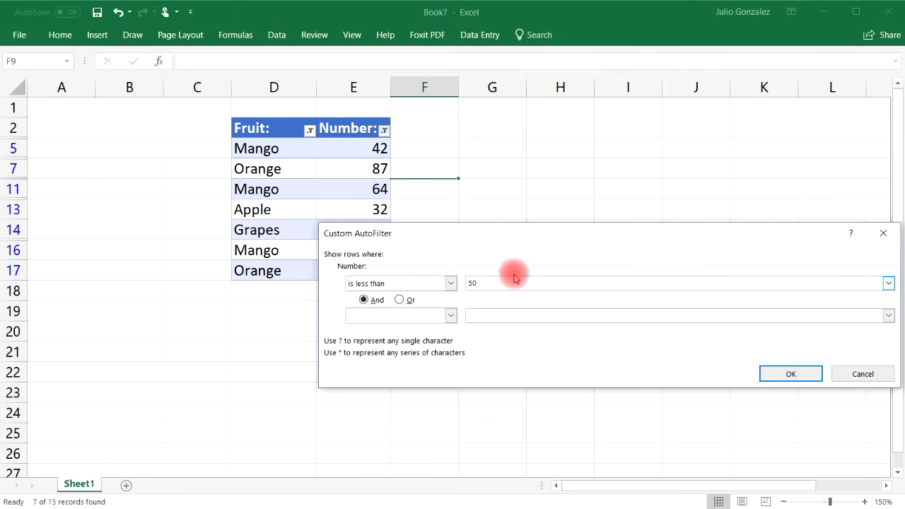
{"action": "left_click", "coordinate": [767, 372]}
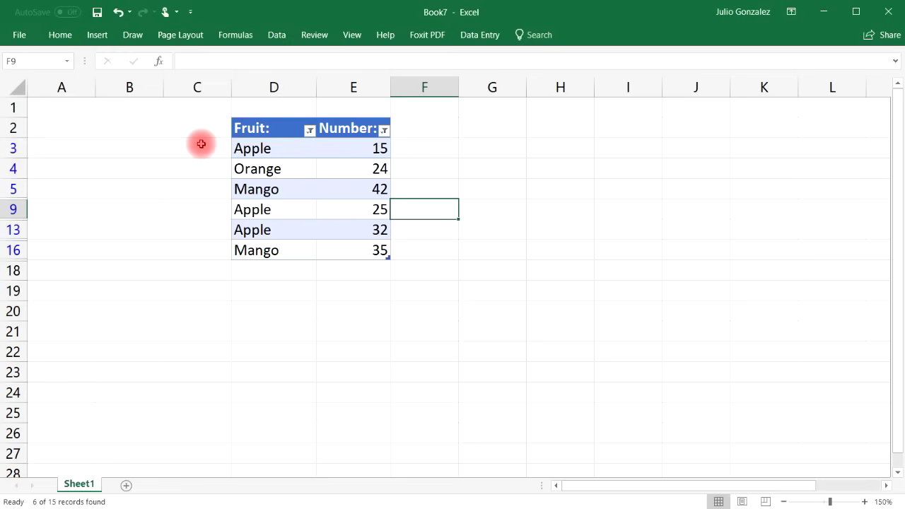
Undo the earlier filters and table formatting to restore the plain data range.
{"action": "left_click", "coordinate": [117, 12]}
{"action": "left_click", "coordinate": [118, 12]}
{"action": "left_click", "coordinate": [117, 12]}
{"action": "left_click", "coordinate": [117, 12]}
{"action": "left_click", "coordinate": [118, 12]}
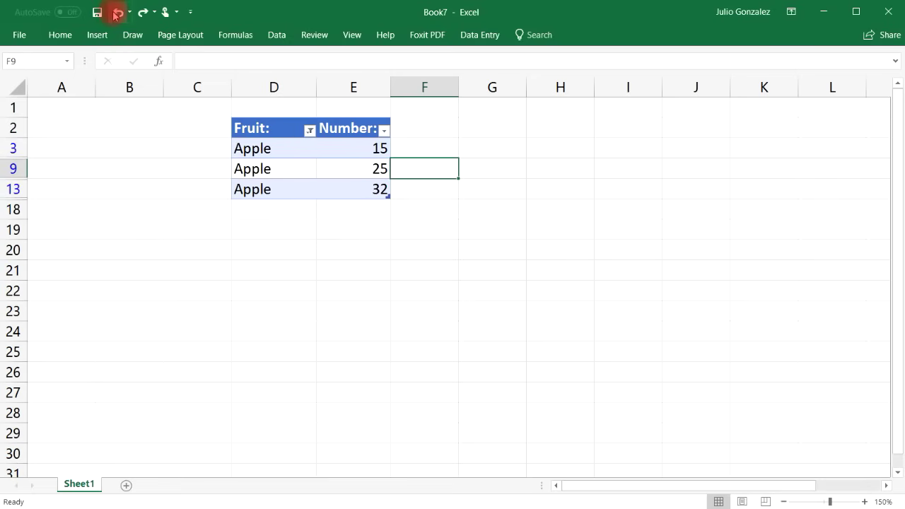
{"action": "left_click", "coordinate": [117, 12]}
{"action": "left_click", "coordinate": [117, 12]}
{"action": "left_click", "coordinate": [118, 12]}
Add a 'Date:' header in cell C2.
{"action": "left_click", "coordinate": [185, 148]}
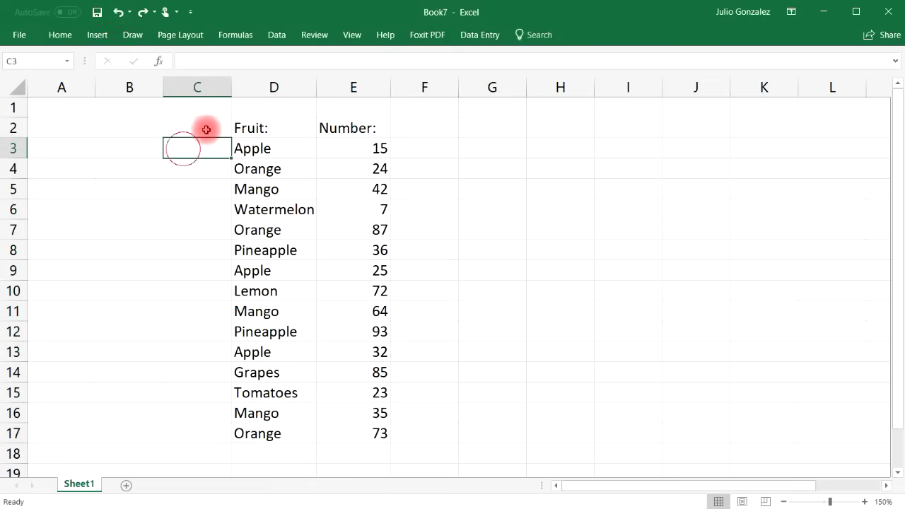
{"action": "left_click", "coordinate": [205, 127]}
{"action": "type", "text": "Dt"}
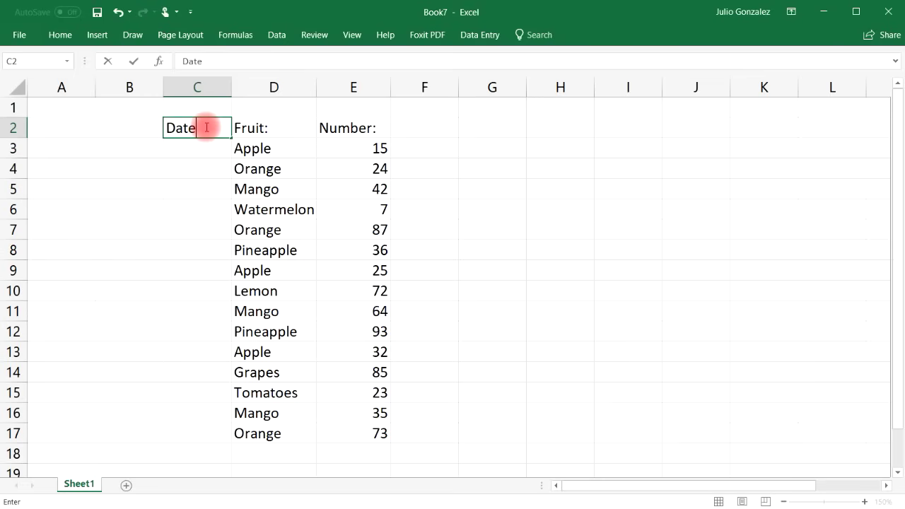
{"action": "type", "text": "te:"}
{"action": "key", "text": "Return"}
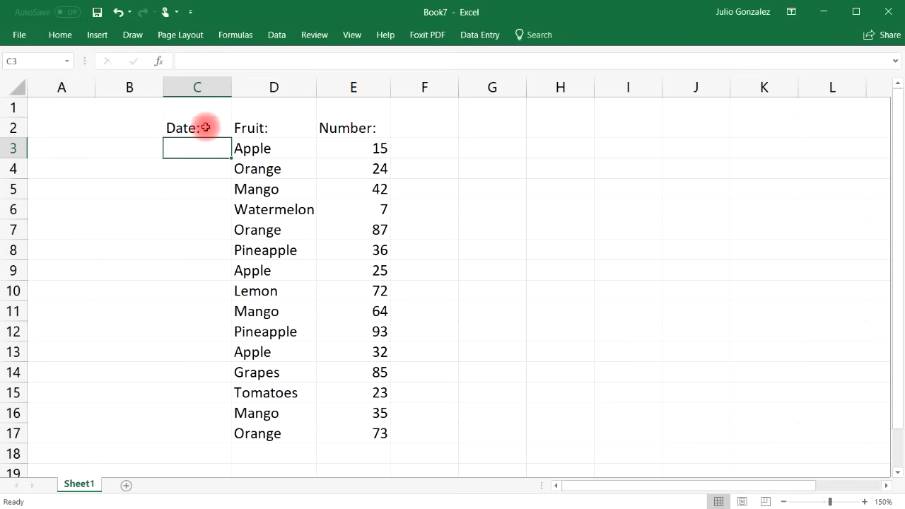
Enter dates 2/5/2014, 3/8/2015, 4/2/2016, 1/5/2012, 6/8/2017 and 8/3/2010 down column C.
{"action": "type", "text": "2/5/2014"}
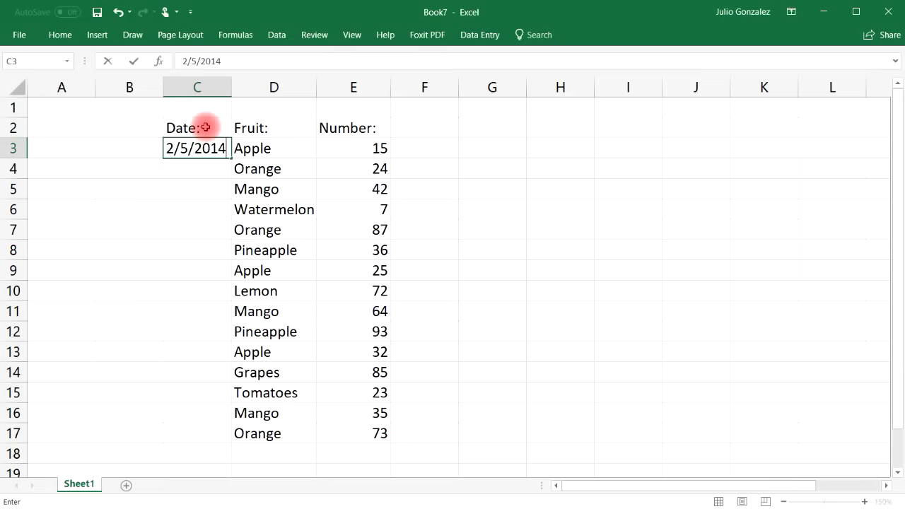
{"action": "key", "text": "Return"}
{"action": "type", "text": "3/"}
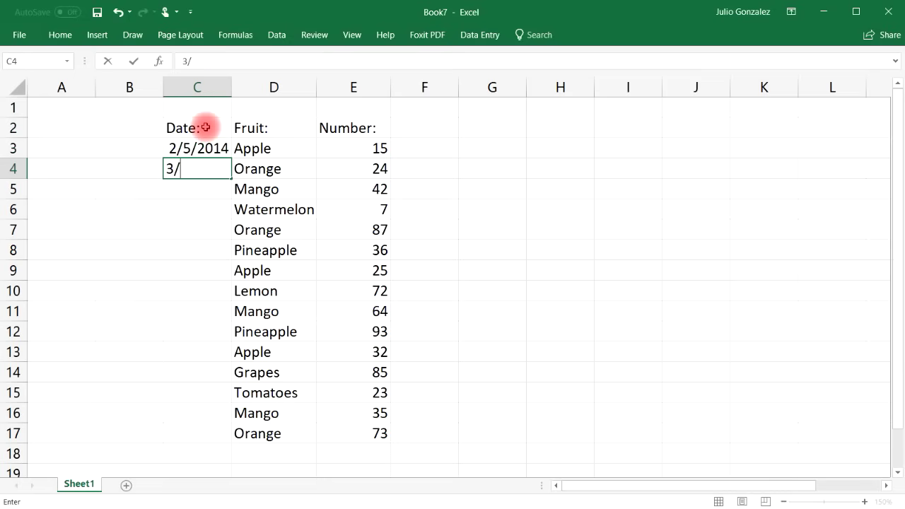
{"action": "type", "text": "8/2015"}
{"action": "key", "text": "Return"}
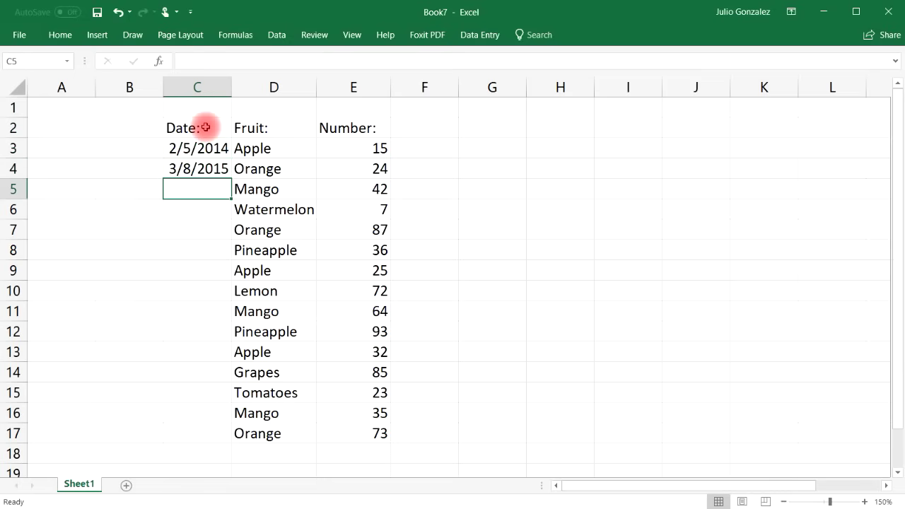
{"action": "type", "text": "4/2/2016"}
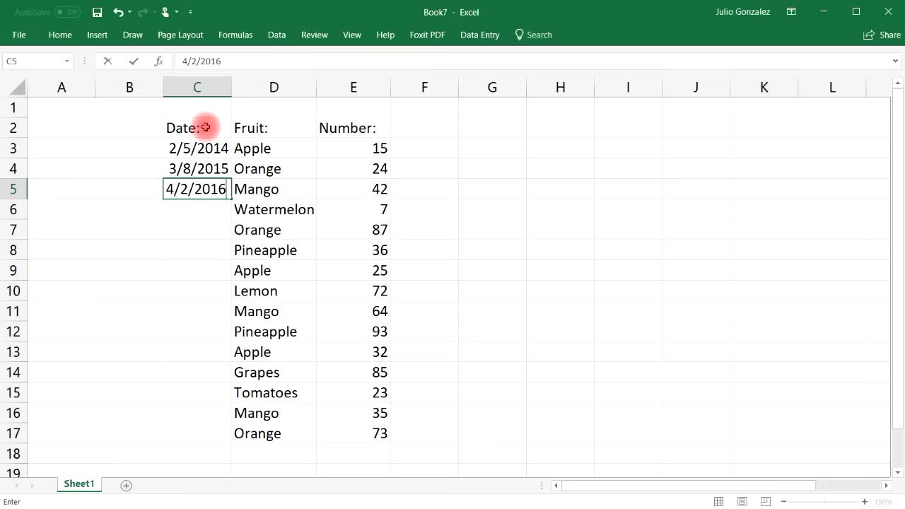
{"action": "key", "text": "Return"}
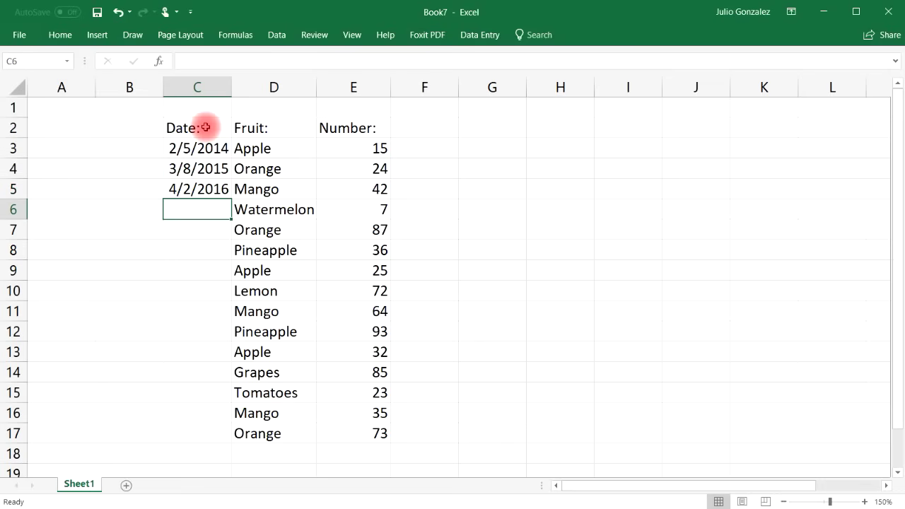
{"action": "type", "text": "1/5/2012"}
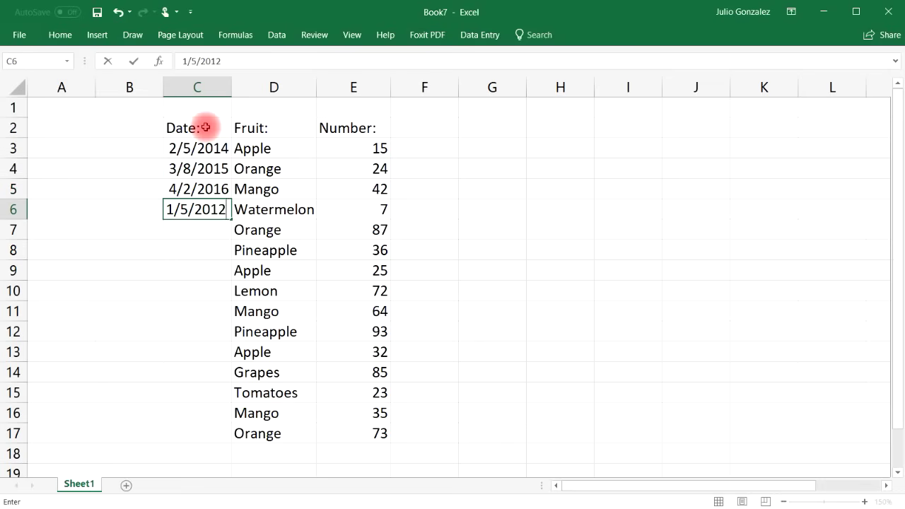
{"action": "key", "text": "Return"}
{"action": "type", "text": "6"}
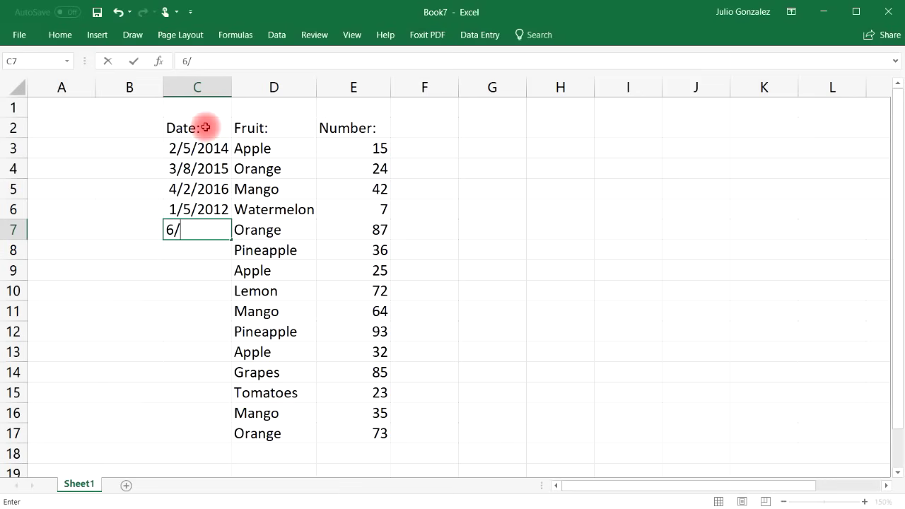
{"action": "type", "text": "/8/2017"}
{"action": "key", "text": "Return"}
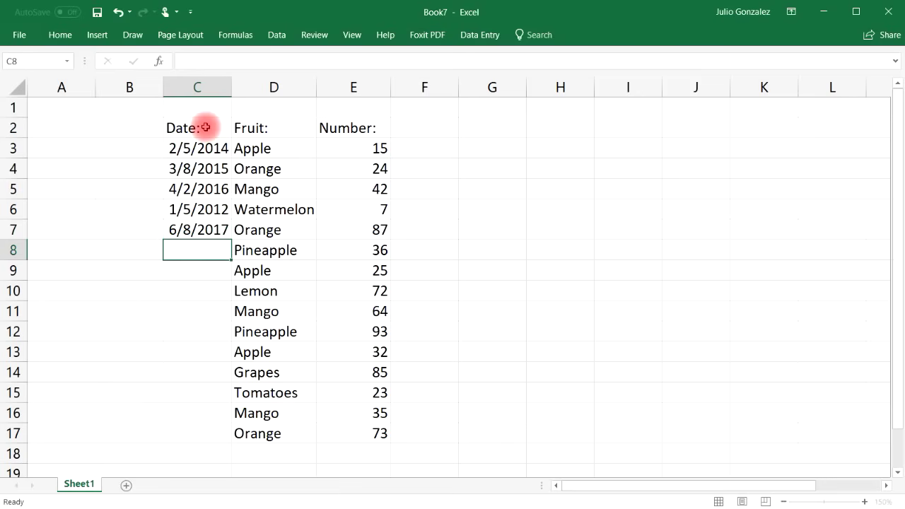
{"action": "type", "text": "8/3/1010"}
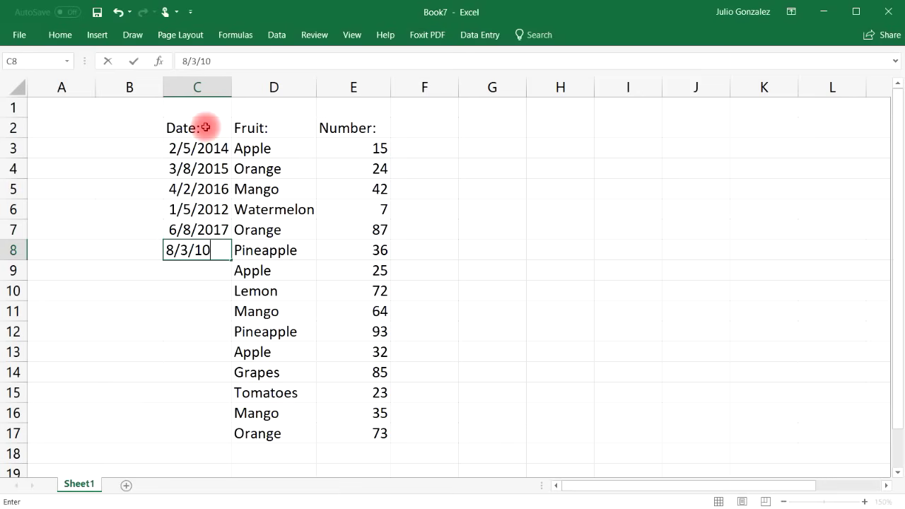
{"action": "key", "text": "Return"}
Continue with dates 9/5/2011, 4/3/2018, 5/6/2014, 3/2/2017 and 5/19/2016.
{"action": "type", "text": "9/5/2011"}
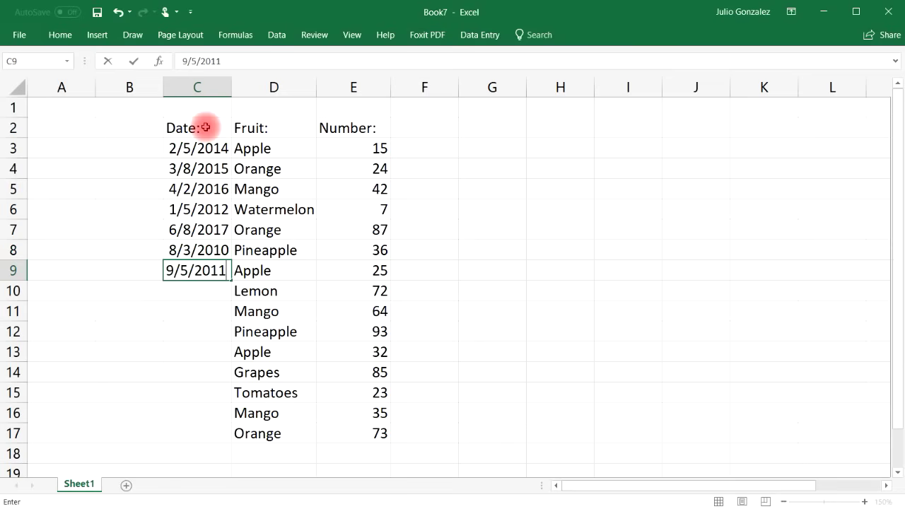
{"action": "key", "text": "Return"}
{"action": "type", "text": "4/3"}
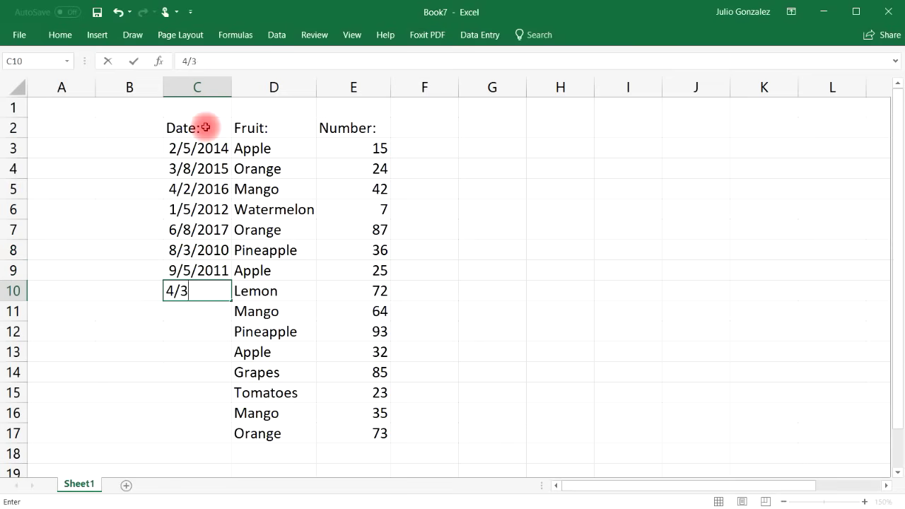
{"action": "type", "text": "/2018"}
{"action": "key", "text": "Return"}
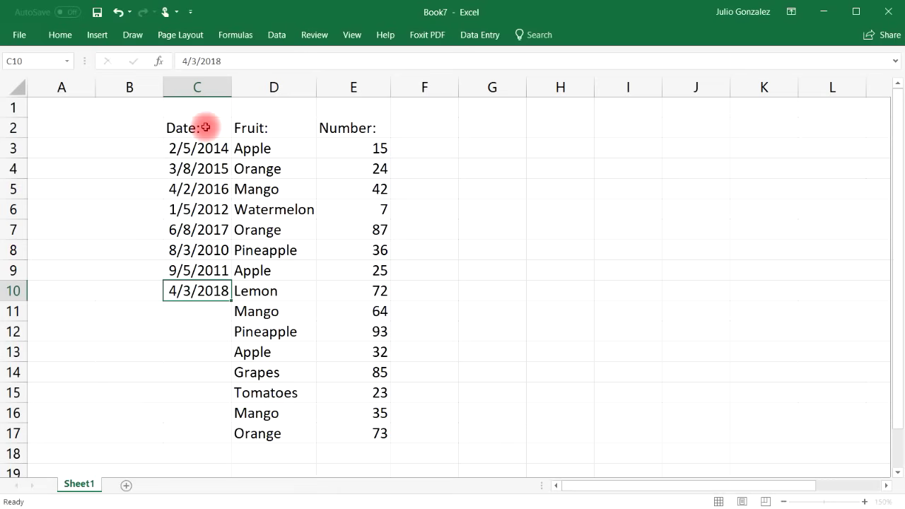
{"action": "type", "text": "5/6/2014"}
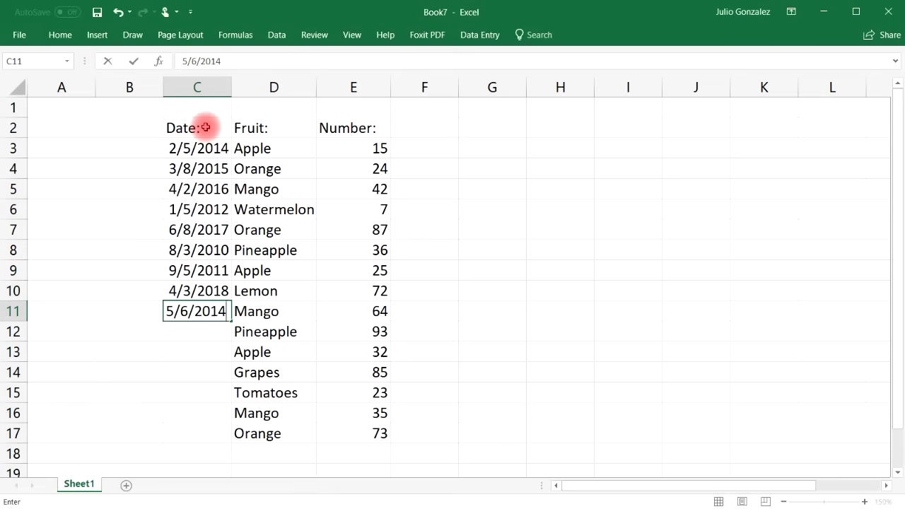
{"action": "key", "text": "Return"}
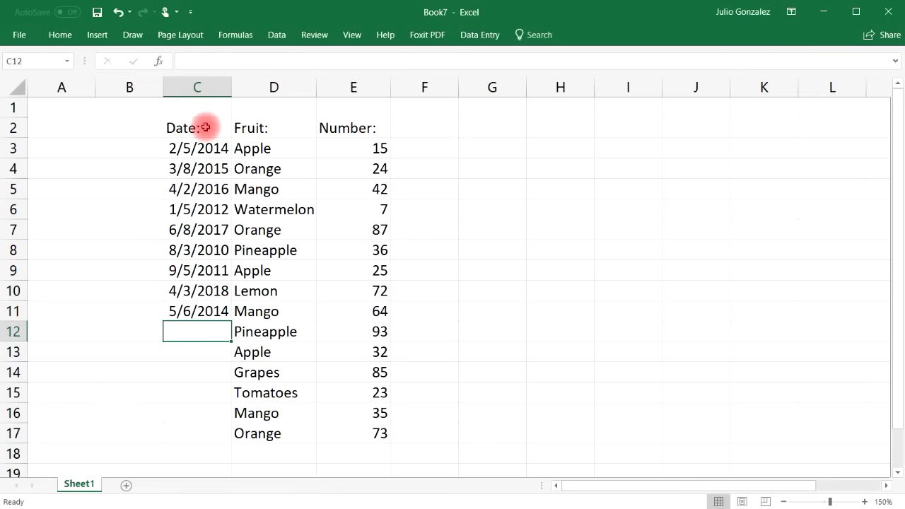
{"action": "type", "text": "3/2/2017"}
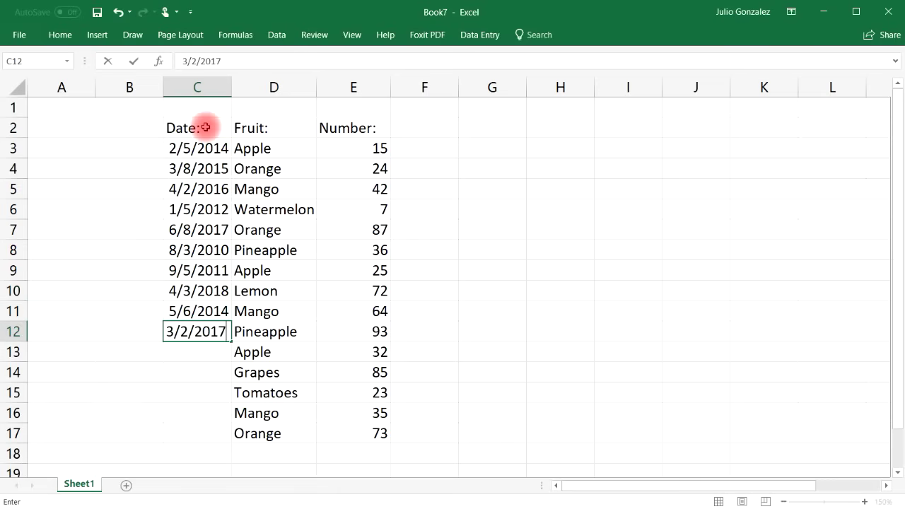
{"action": "key", "text": "Return"}
{"action": "type", "text": "5"}
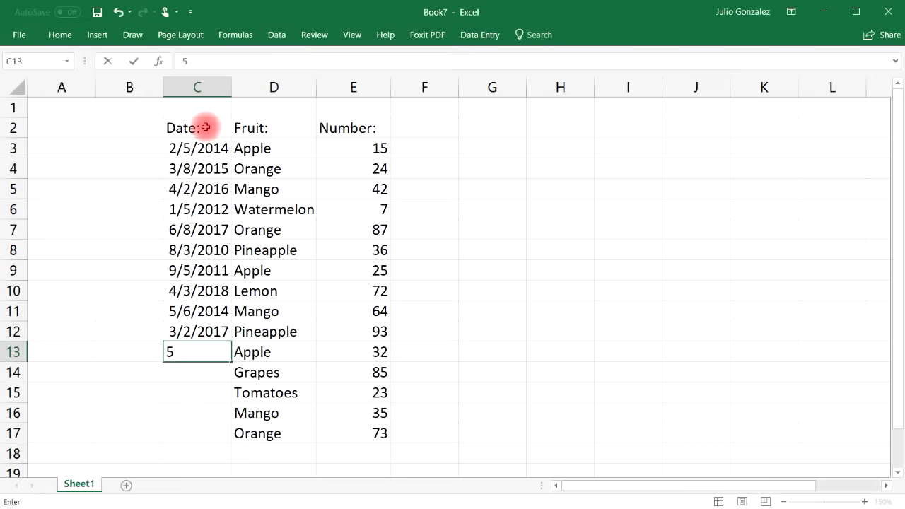
{"action": "type", "text": "/19/2016"}
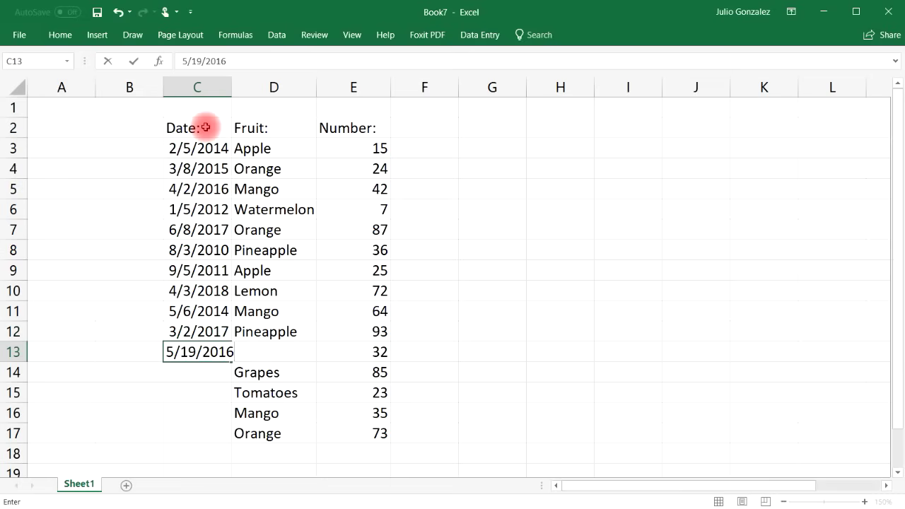
{"action": "key", "text": "Return"}
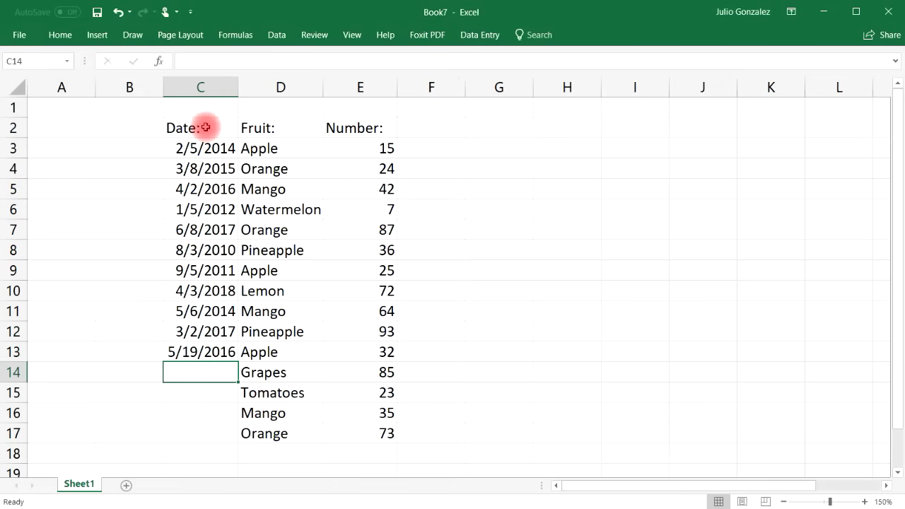
Widen column C and finish with dates 6/8/2017, 4/15/2018, 3/27/2017 and 11/16/2018.
{"action": "left_click_drag", "start_coordinate": [234, 87], "coordinate": [242, 129]}
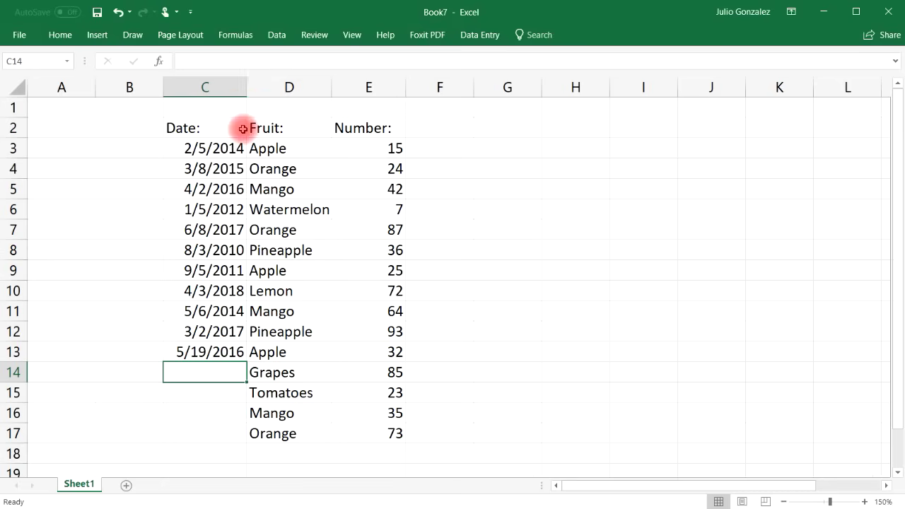
{"action": "type", "text": "6/8/2017"}
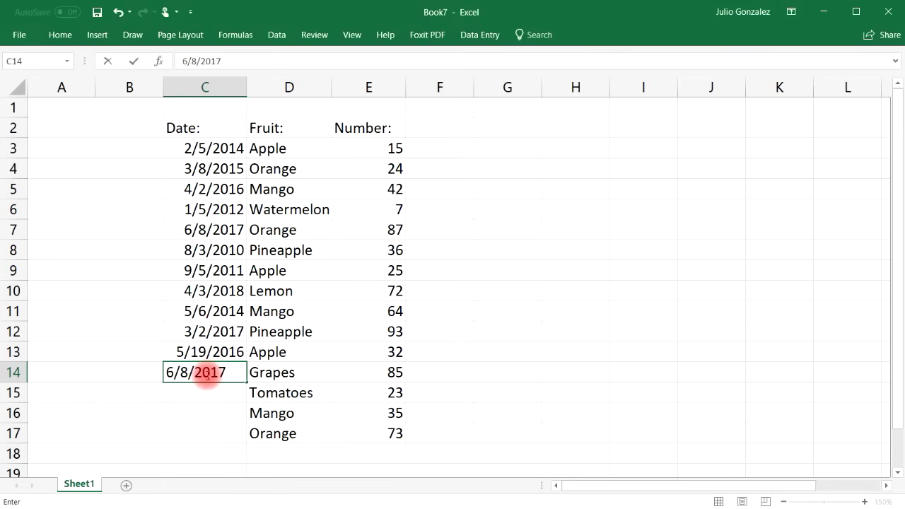
{"action": "key", "text": "Return"}
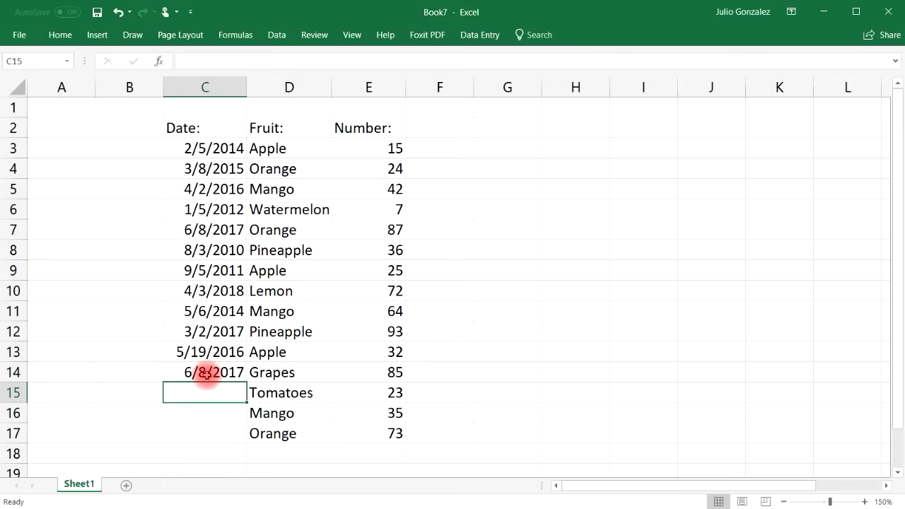
{"action": "type", "text": "4/15/2018"}
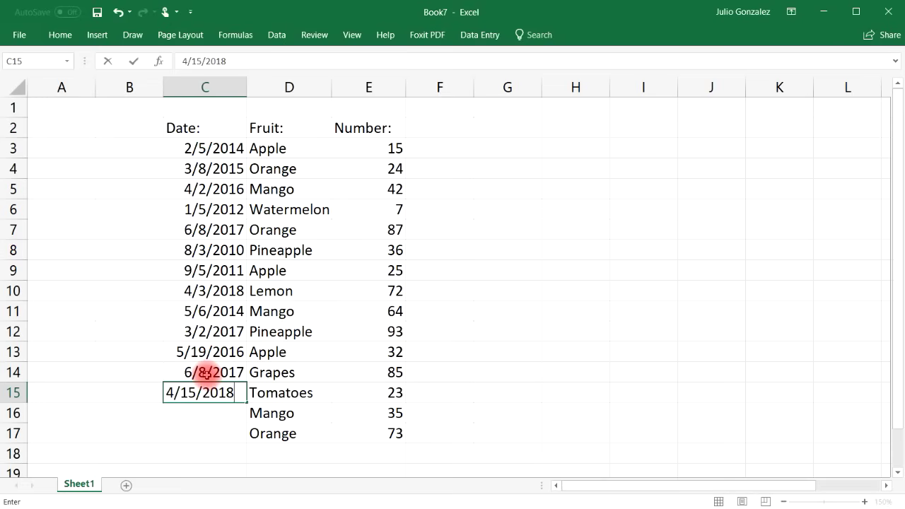
{"action": "key", "text": "Return"}
{"action": "type", "text": "3/27"}
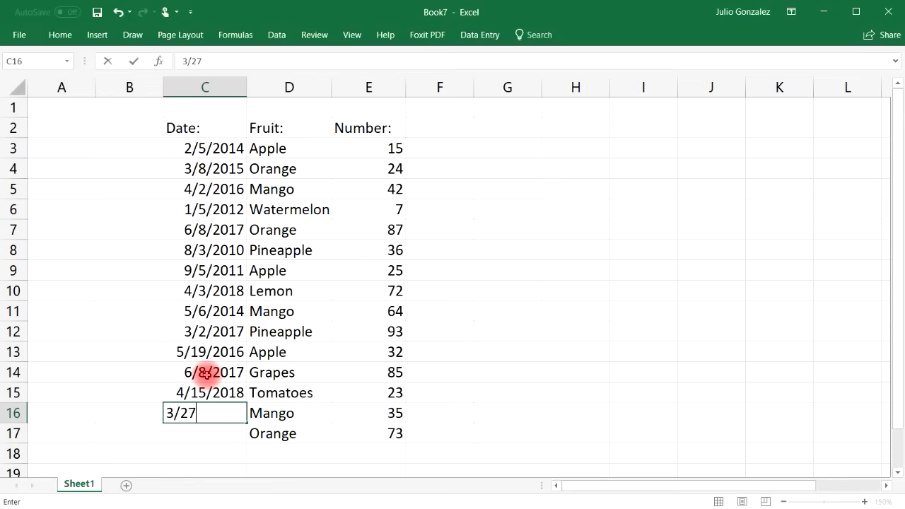
{"action": "key", "text": "Left"}
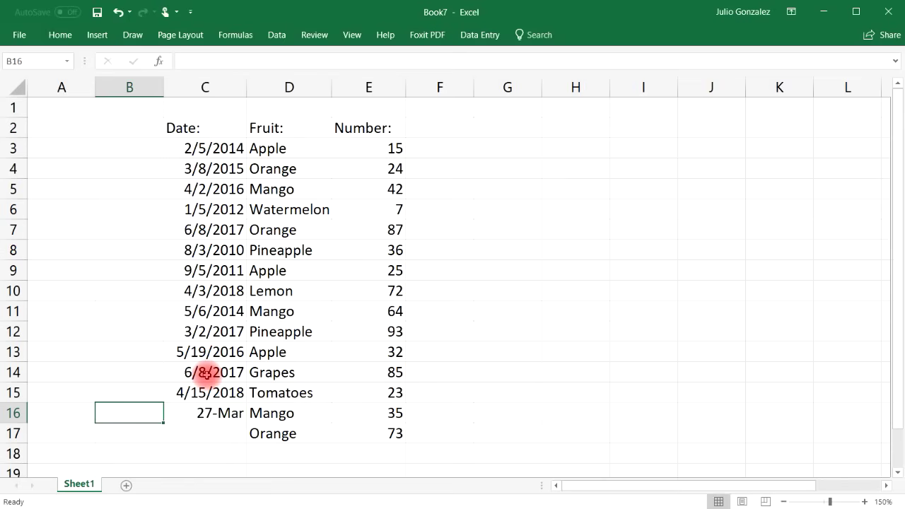
{"action": "key", "text": "Right"}
{"action": "type", "text": "3/"}
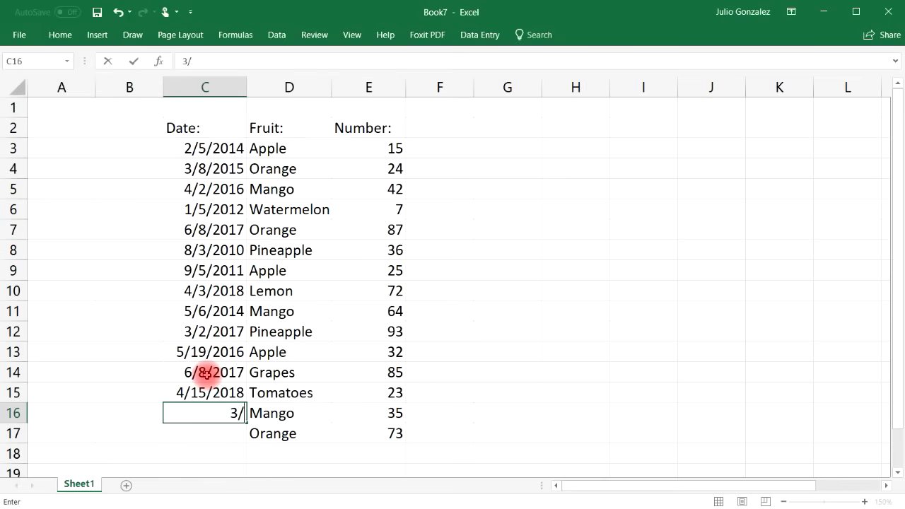
{"action": "type", "text": "27/2017"}
{"action": "key", "text": "Return"}
{"action": "type", "text": "11/16/"}
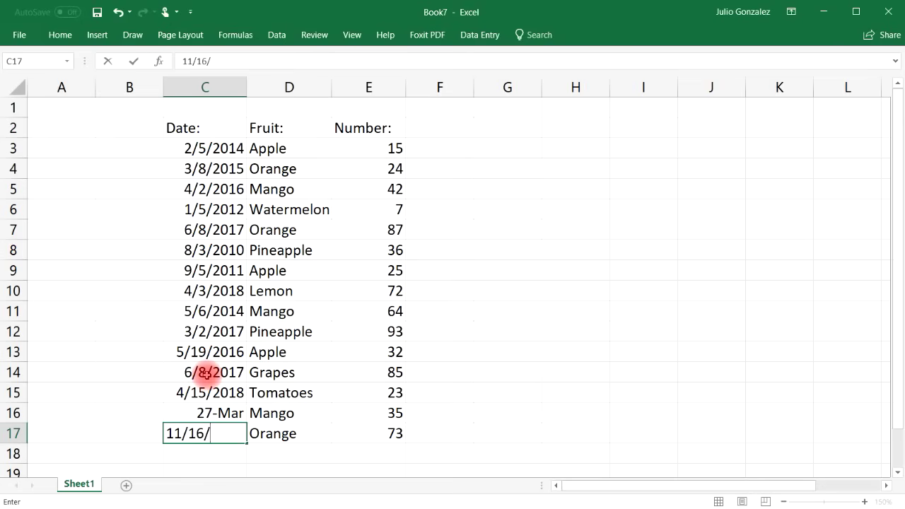
{"action": "type", "text": "2018"}
{"action": "key", "text": "Return"}
{"action": "left_click", "coordinate": [222, 421]}
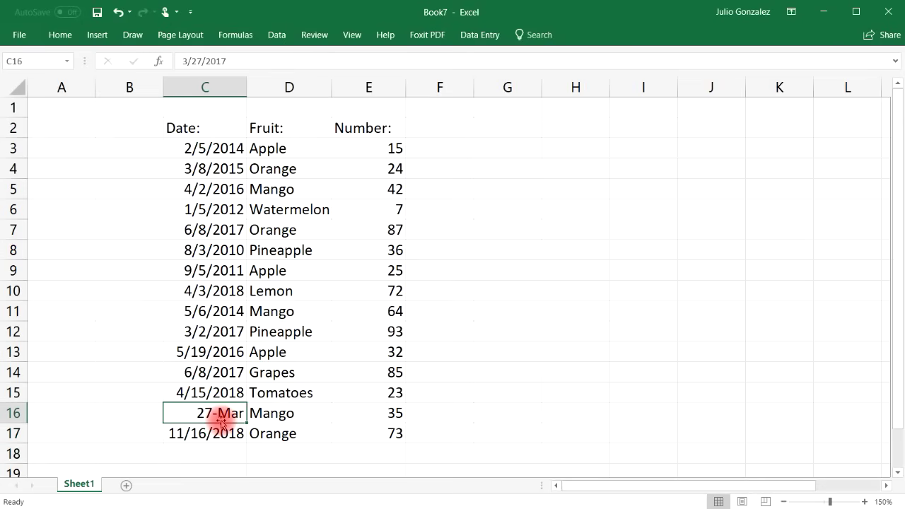
Apply the Date number format to C3:C17 so 27-Mar reads 3/27/2017.
{"action": "left_click_drag", "start_coordinate": [215, 149], "coordinate": [216, 434]}
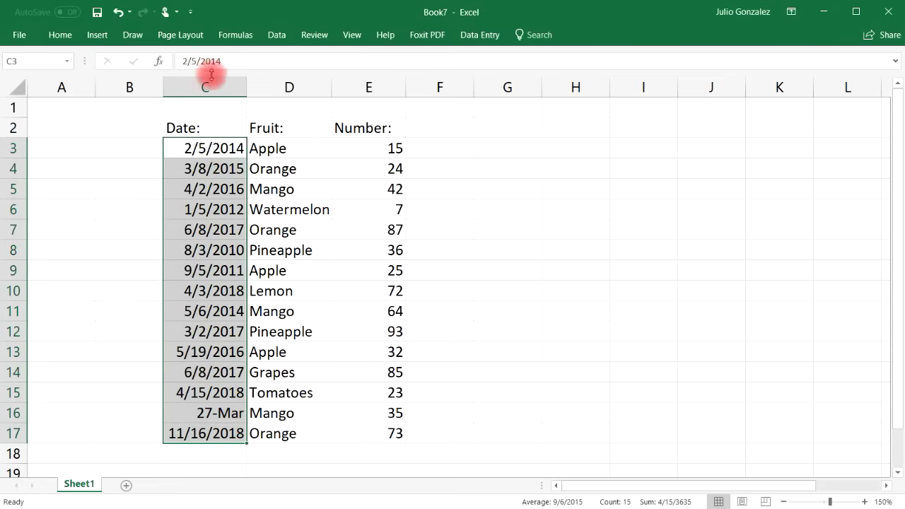
{"action": "right_click", "coordinate": [214, 151]}
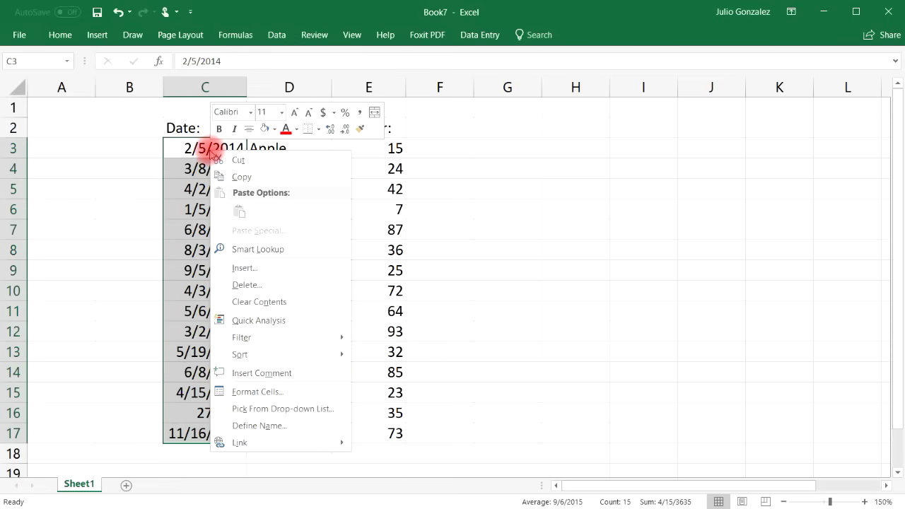
{"action": "left_click", "coordinate": [334, 114]}
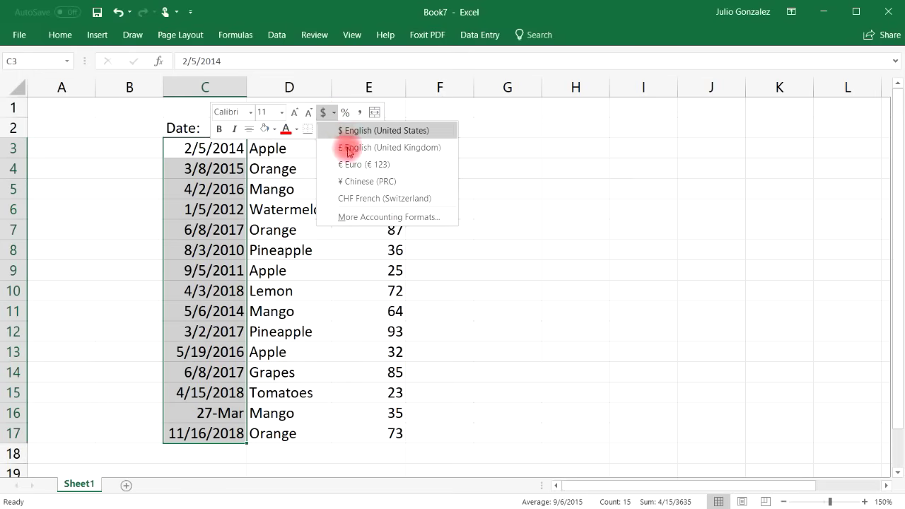
{"action": "left_click", "coordinate": [362, 215]}
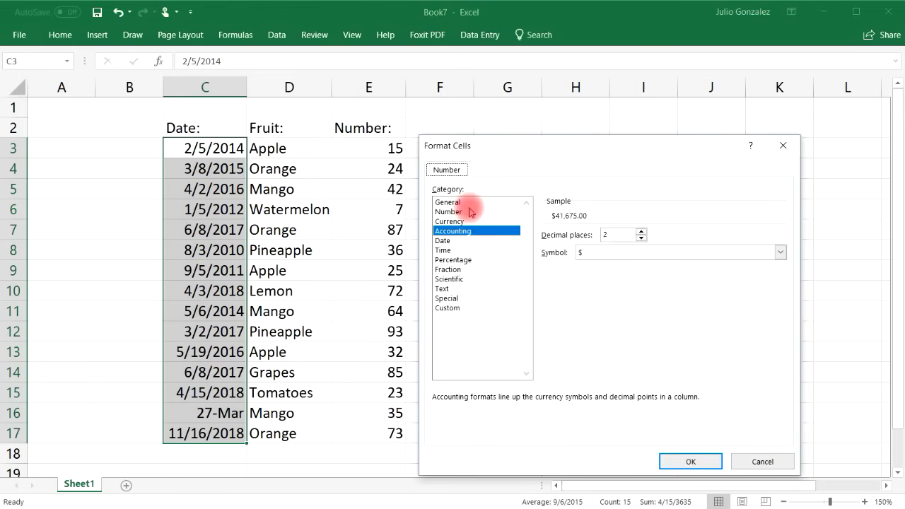
{"action": "left_click", "coordinate": [451, 241]}
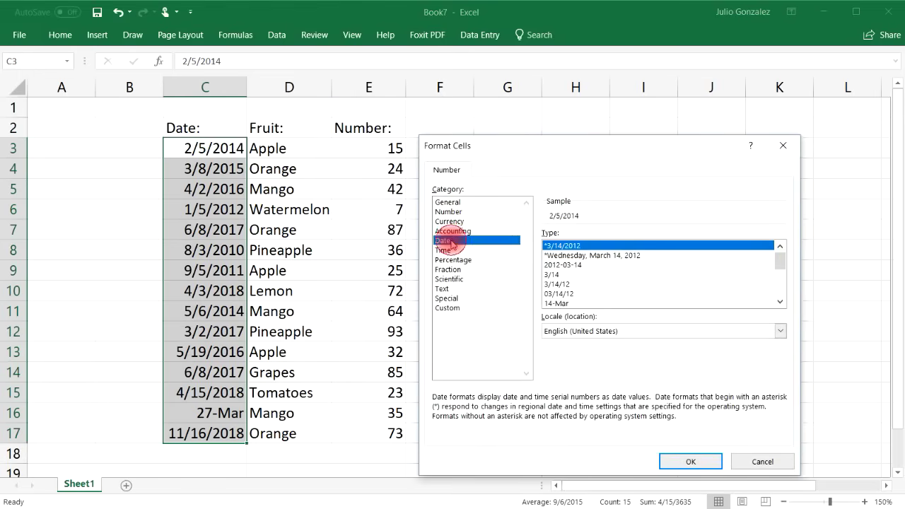
{"action": "left_click", "coordinate": [689, 460]}
{"action": "left_click", "coordinate": [576, 270]}
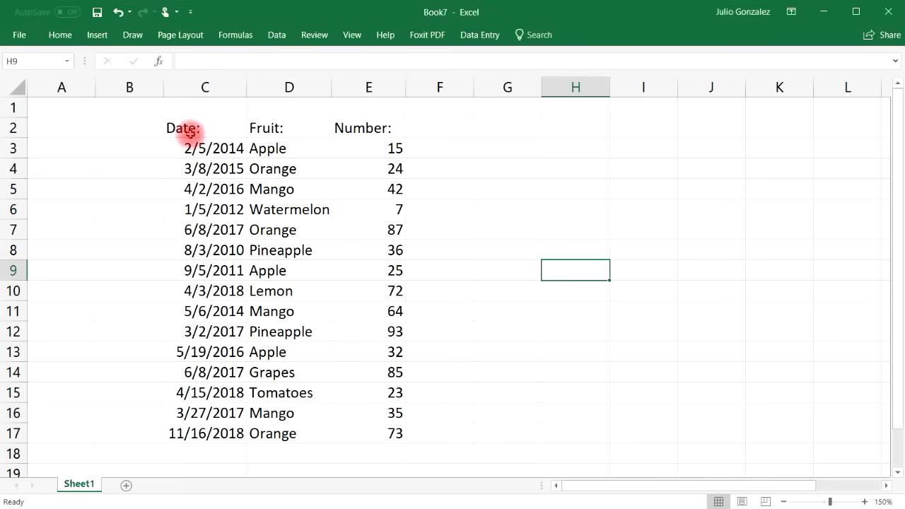
Convert the fruit data C2:E17 into a table with headers.
{"action": "left_click_drag", "start_coordinate": [177, 125], "coordinate": [373, 429]}
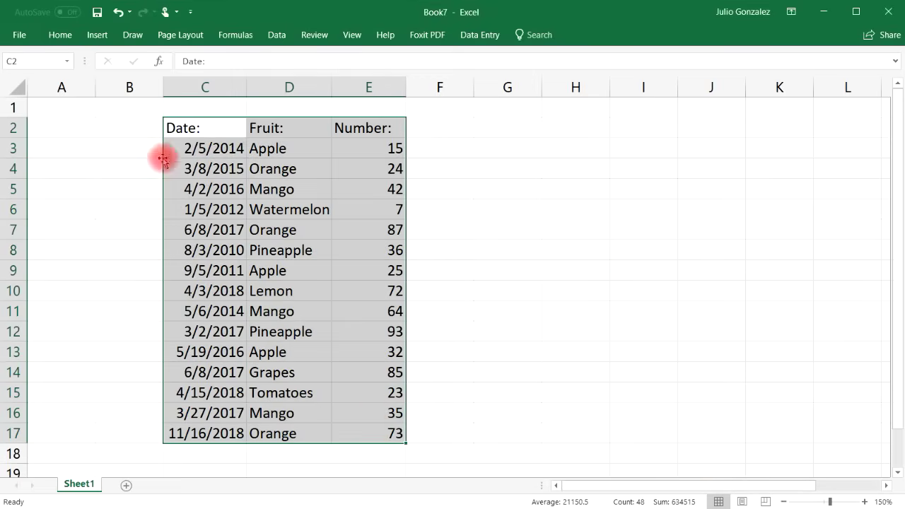
{"action": "left_click", "coordinate": [97, 34]}
{"action": "left_click", "coordinate": [122, 67]}
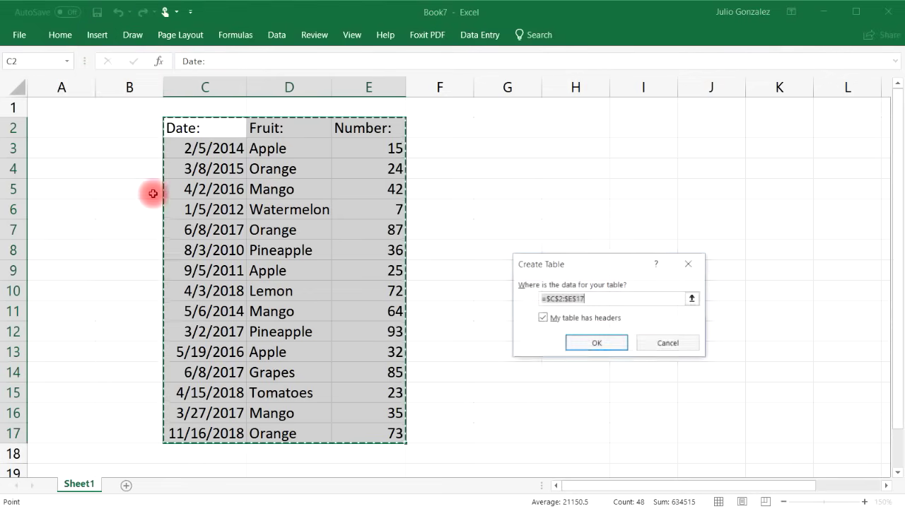
{"action": "left_click", "coordinate": [584, 342]}
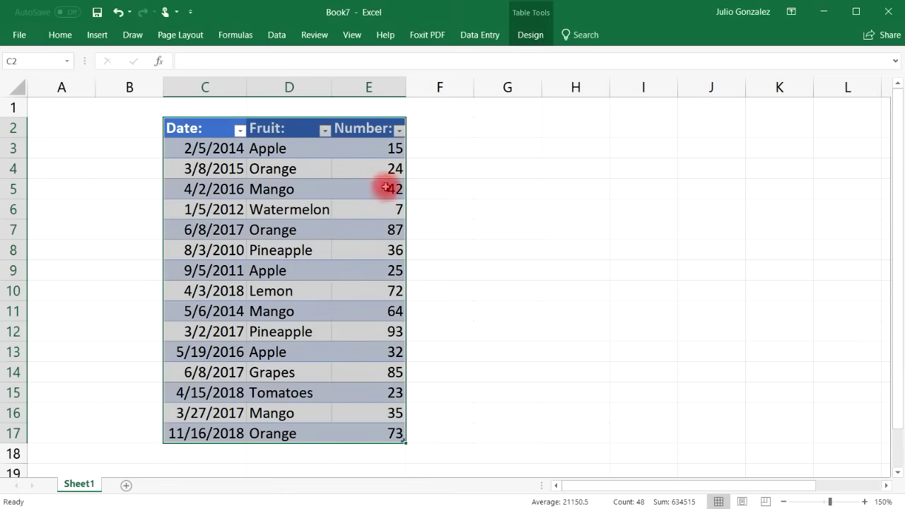
Filter the Date column to dates between 2/1/2013 and 5/1/2017.
{"action": "left_click", "coordinate": [240, 130]}
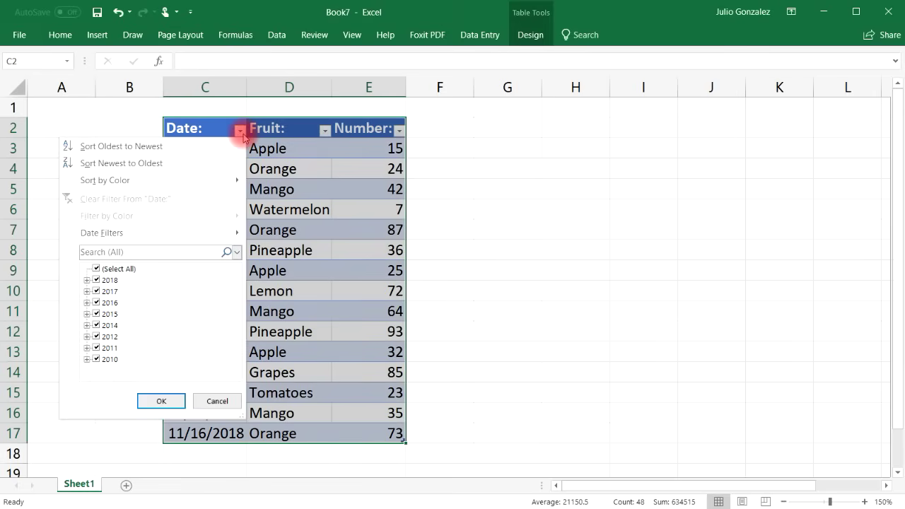
{"action": "mouse_move", "coordinate": [168, 233]}
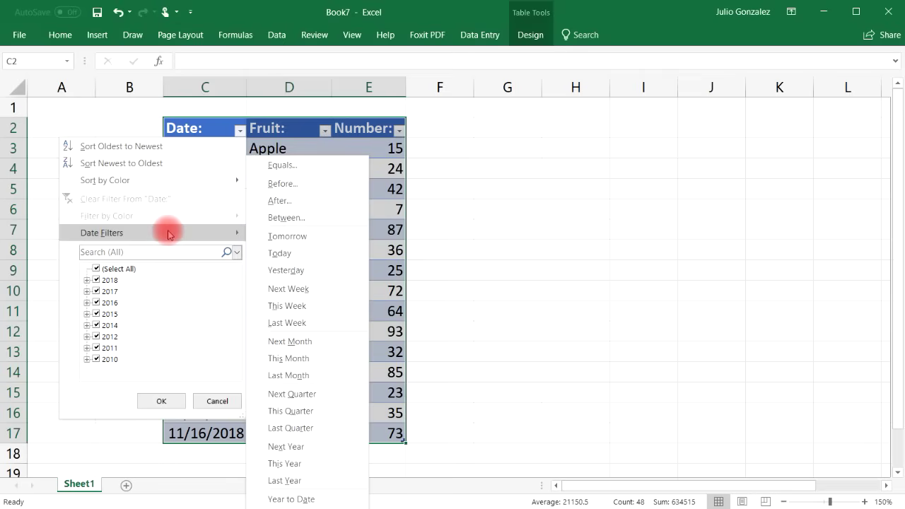
{"action": "left_click", "coordinate": [90, 267]}
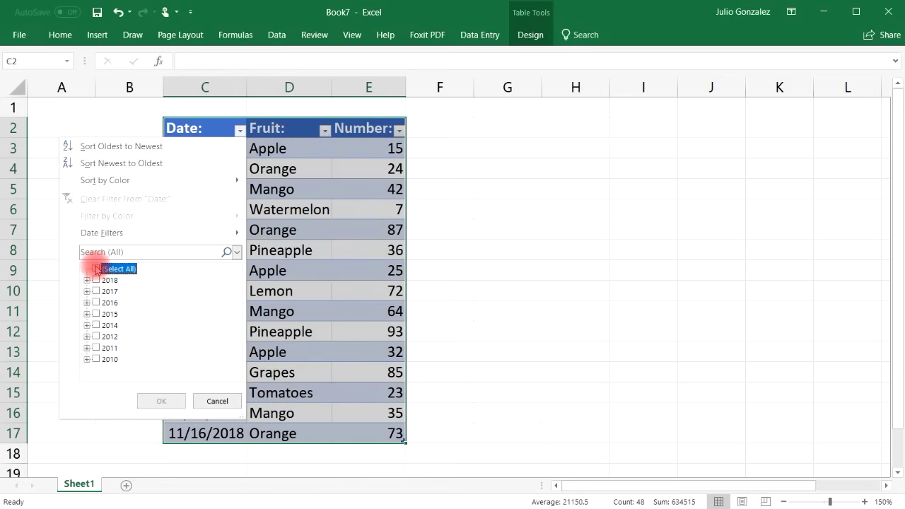
{"action": "mouse_move", "coordinate": [243, 235]}
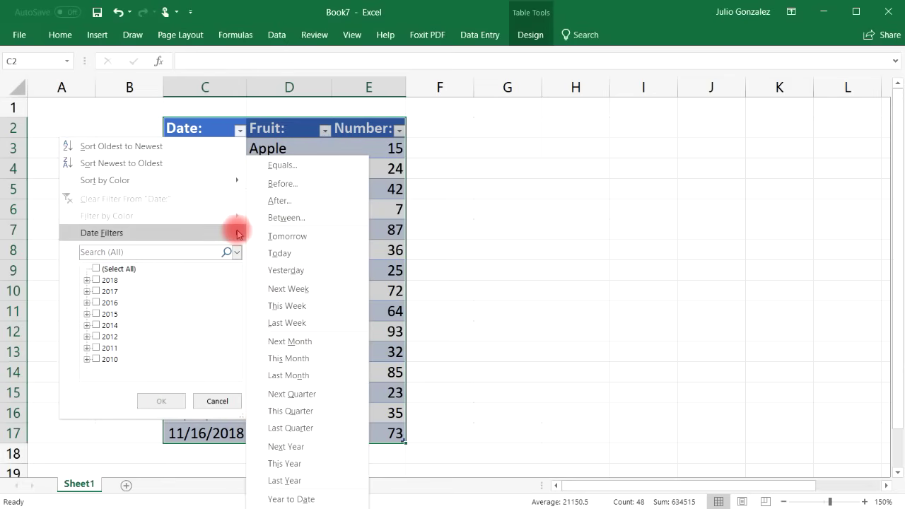
{"action": "left_click", "coordinate": [285, 217]}
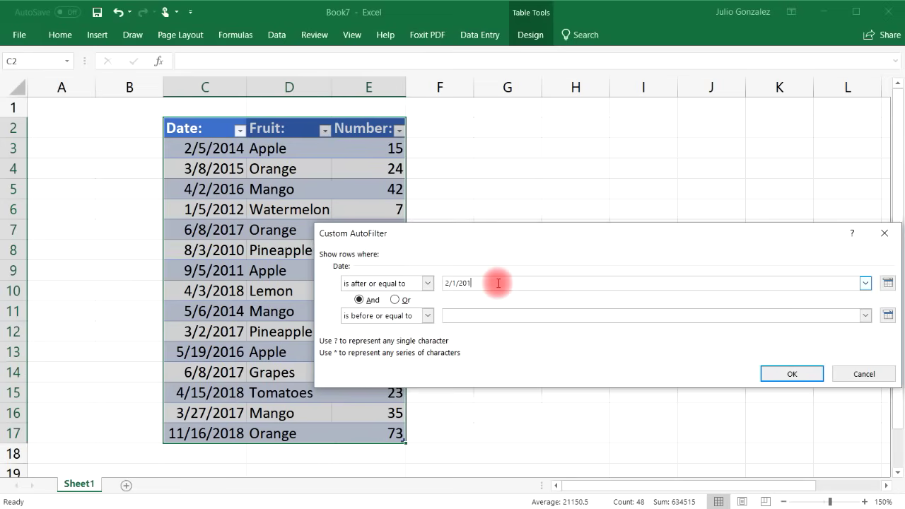
{"action": "left_click", "coordinate": [488, 314]}
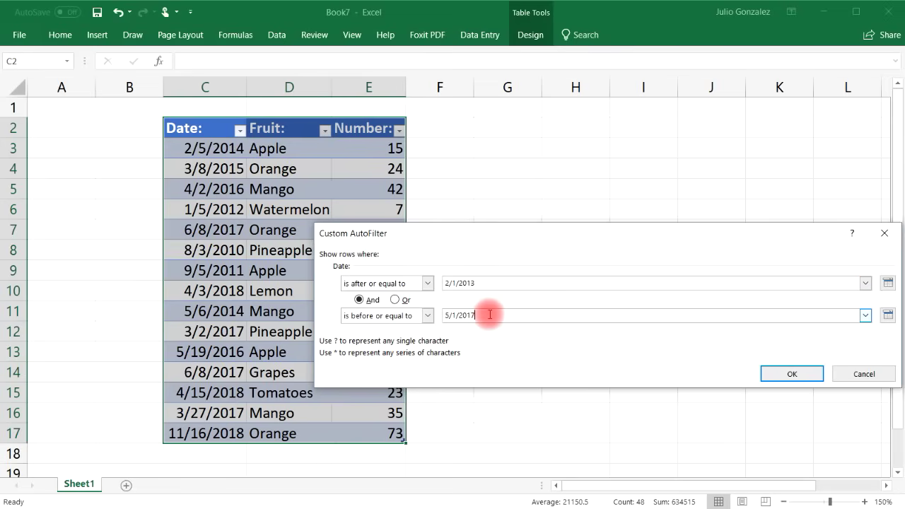
{"action": "left_click", "coordinate": [769, 373]}
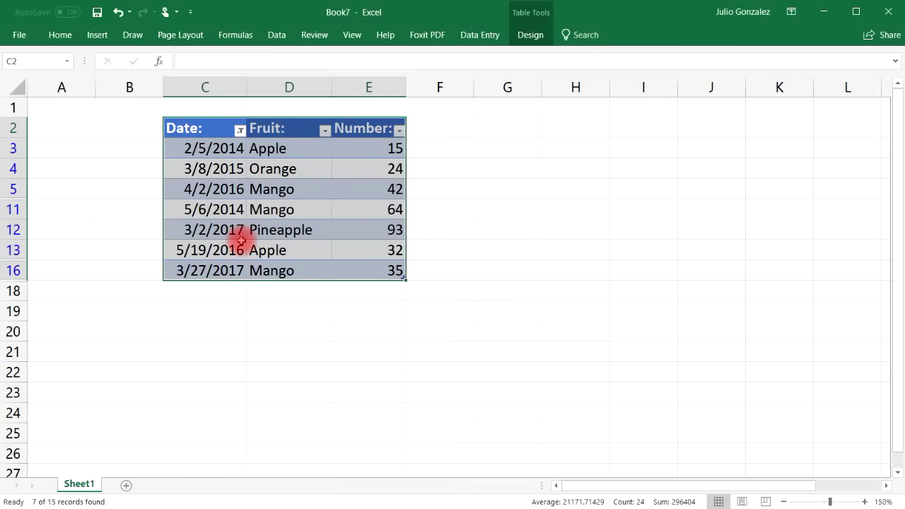
Filter the Fruit column to Apple and Mango by excluding Orange and Pineapple.
{"action": "left_click", "coordinate": [325, 131]}
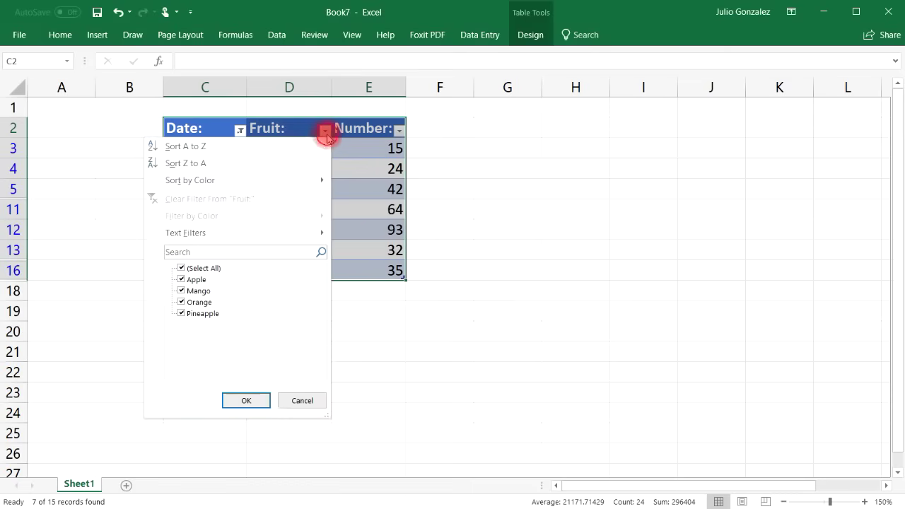
{"action": "left_click", "coordinate": [181, 302]}
{"action": "left_click", "coordinate": [181, 313]}
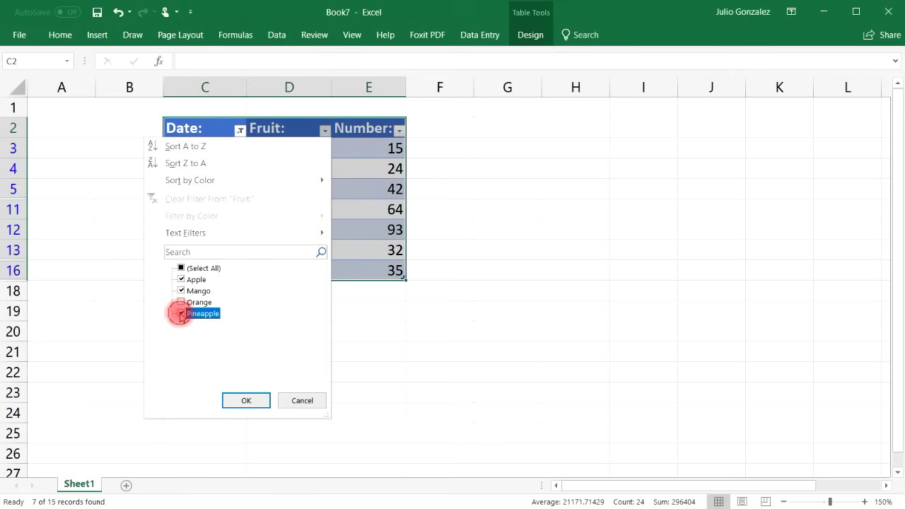
{"action": "left_click", "coordinate": [246, 400]}
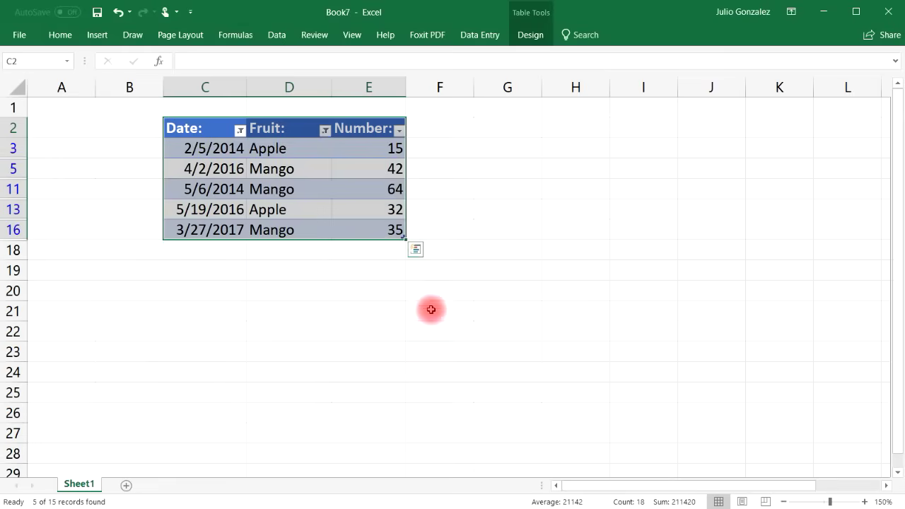
Filter the Number column to values between 30 and 50.
{"action": "left_click", "coordinate": [399, 130]}
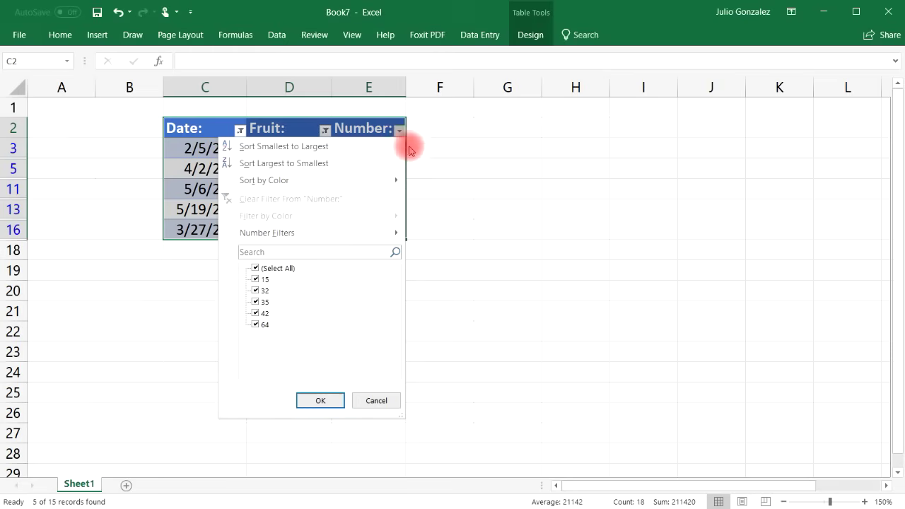
{"action": "left_click", "coordinate": [368, 233]}
{"action": "left_click", "coordinate": [265, 267]}
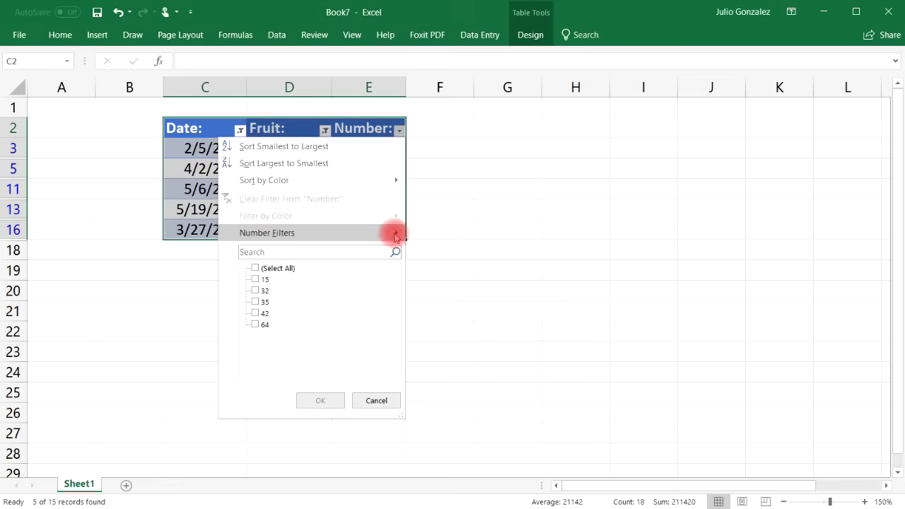
{"action": "mouse_move", "coordinate": [394, 233]}
{"action": "left_click", "coordinate": [520, 338]}
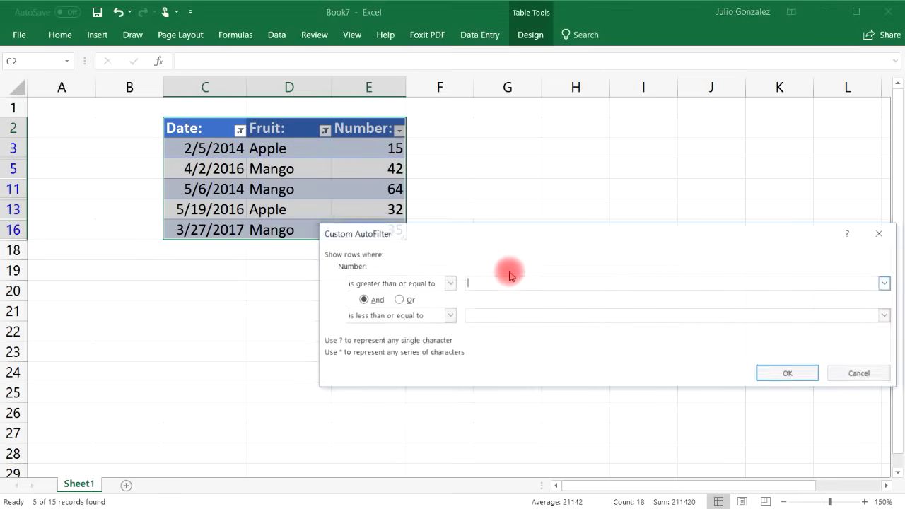
{"action": "type", "text": "30"}
{"action": "left_click", "coordinate": [526, 323]}
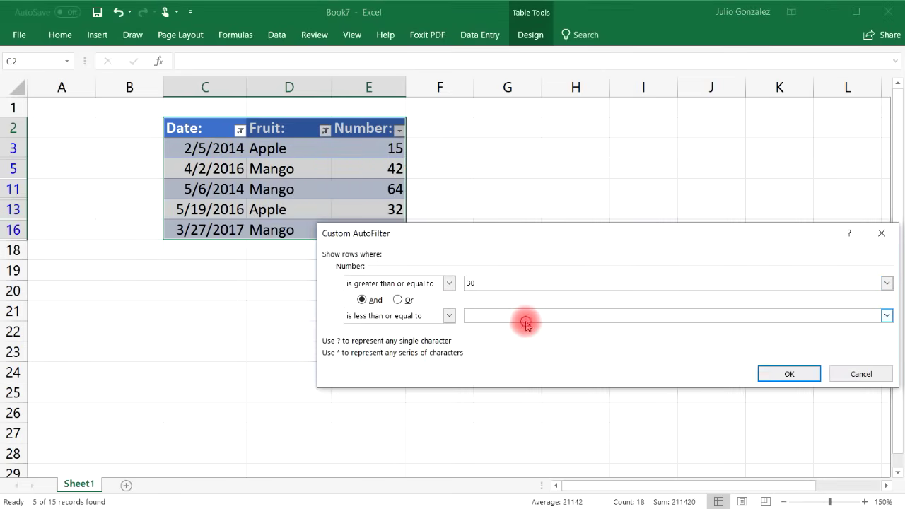
{"action": "type", "text": "50"}
{"action": "left_click", "coordinate": [777, 373]}
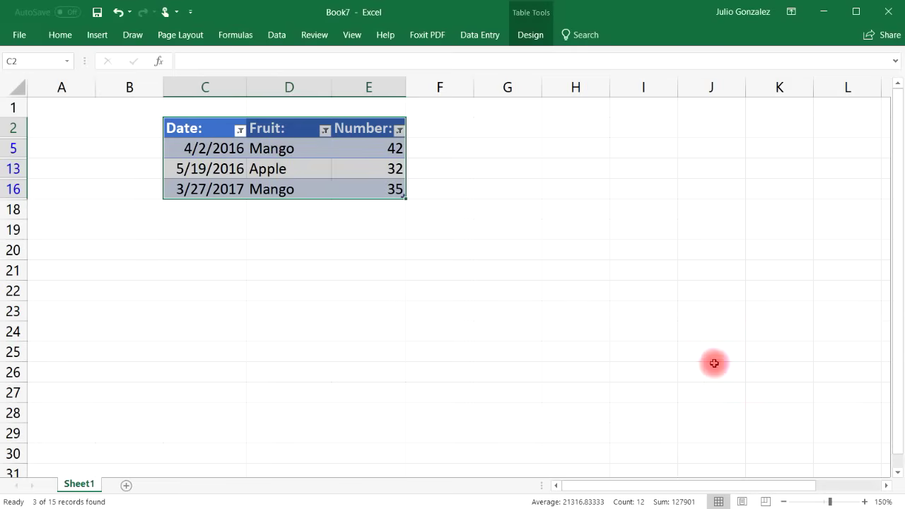